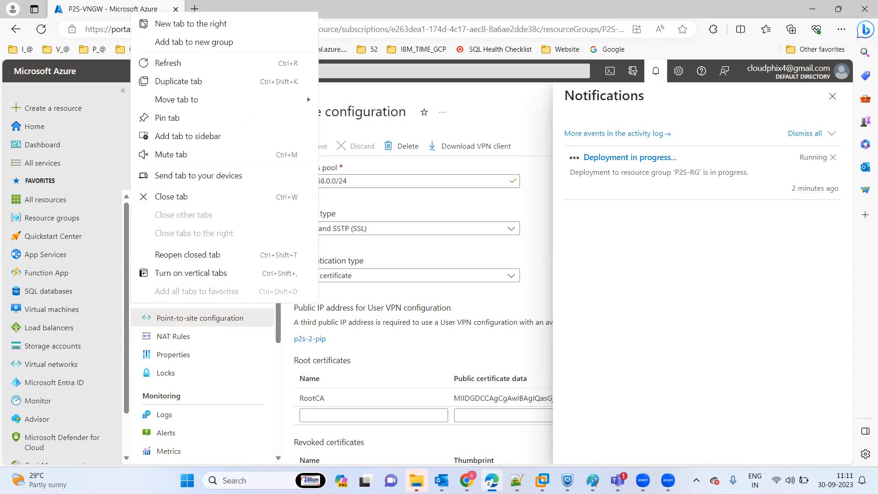
- Duplicate the P2S-VNGW portal tab and continue in it with the signed-in Gmail account
{"action": "key", "text": "Escape"}
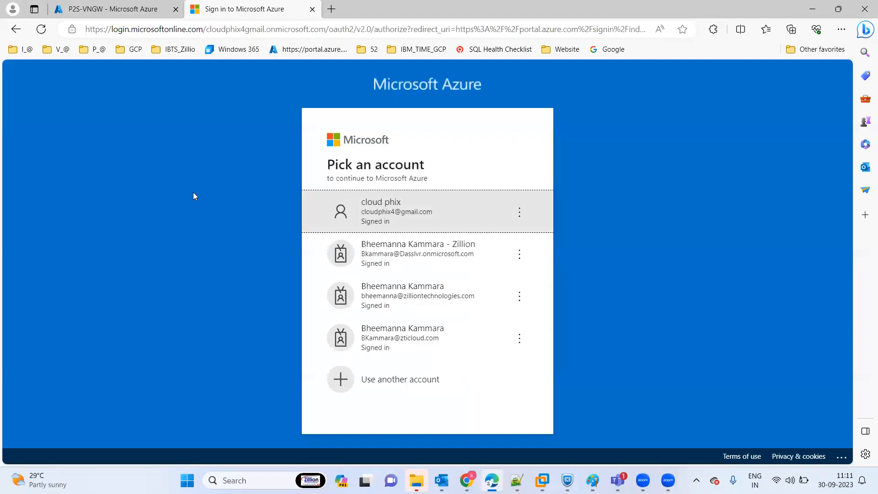
{"action": "left_click", "coordinate": [392, 222]}
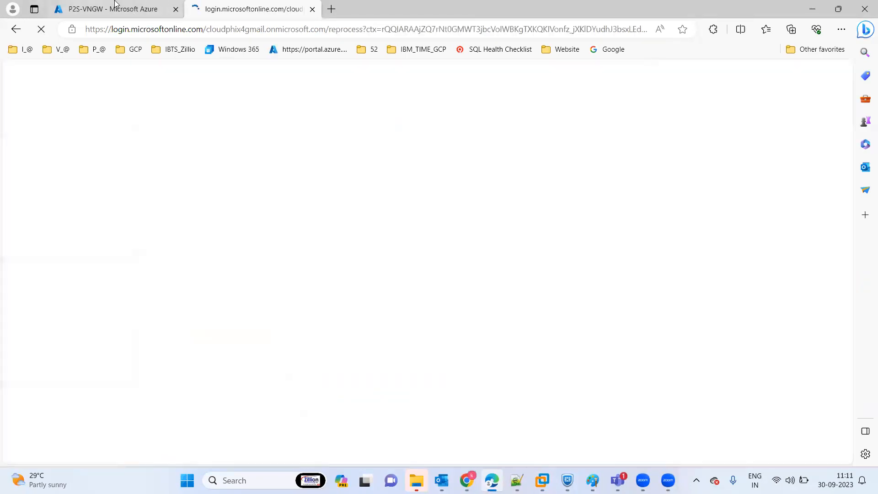
{"action": "left_click", "coordinate": [115, 6]}
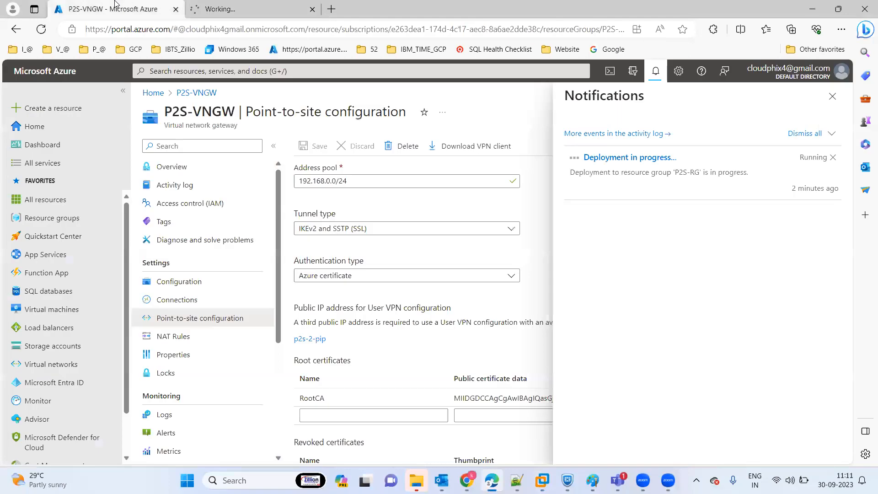
{"action": "left_click", "coordinate": [242, 8]}
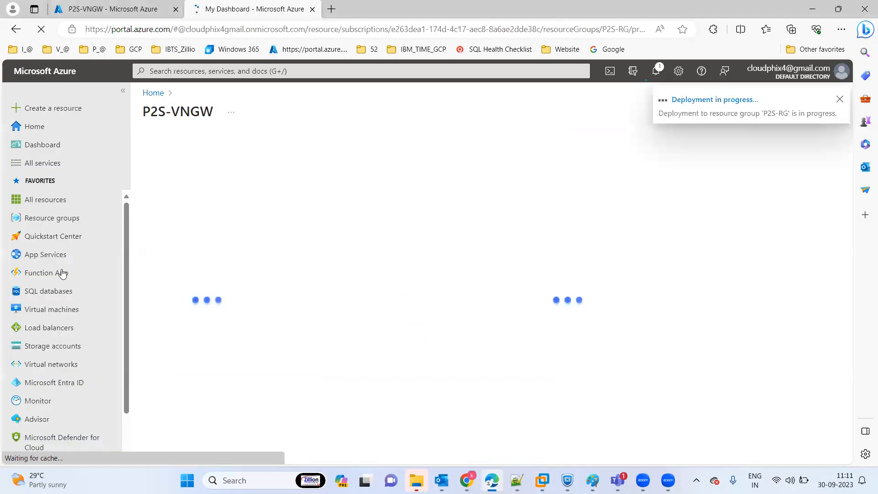
- Open the overview of the p2ssqlvm virtual machine in the duplicated portal tab
{"action": "left_click", "coordinate": [57, 309]}
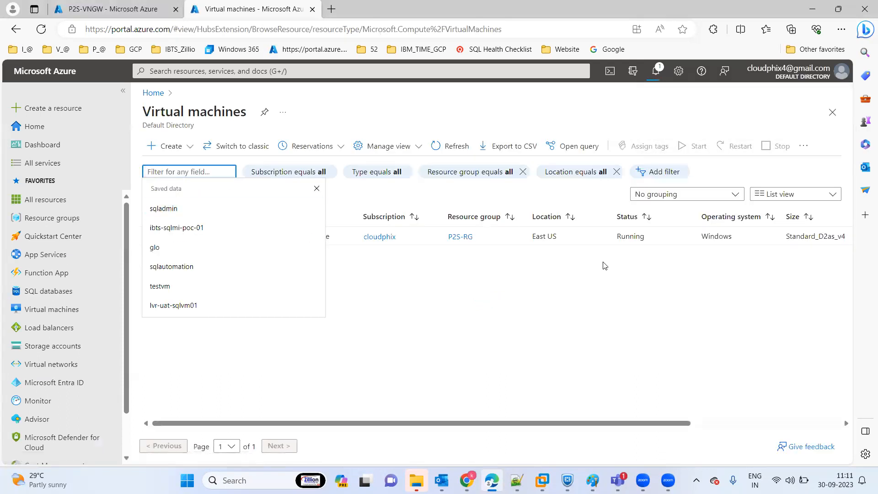
{"action": "left_click", "coordinate": [484, 305]}
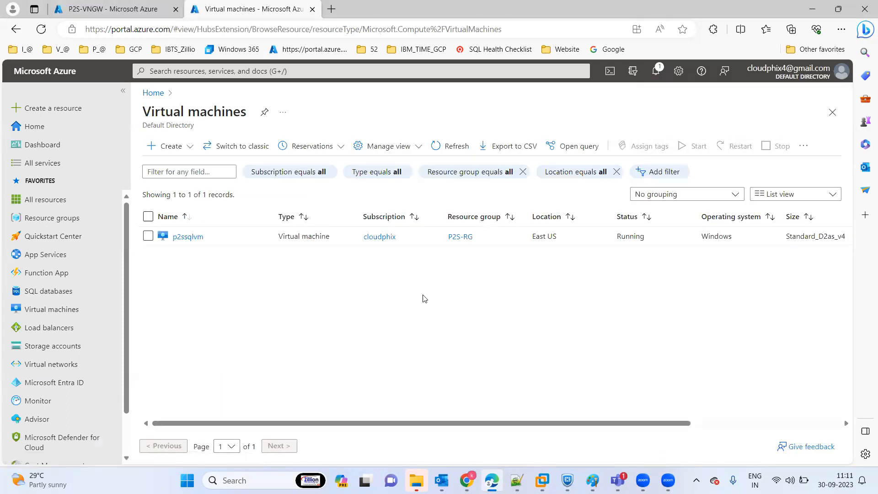
{"action": "left_click", "coordinate": [190, 238]}
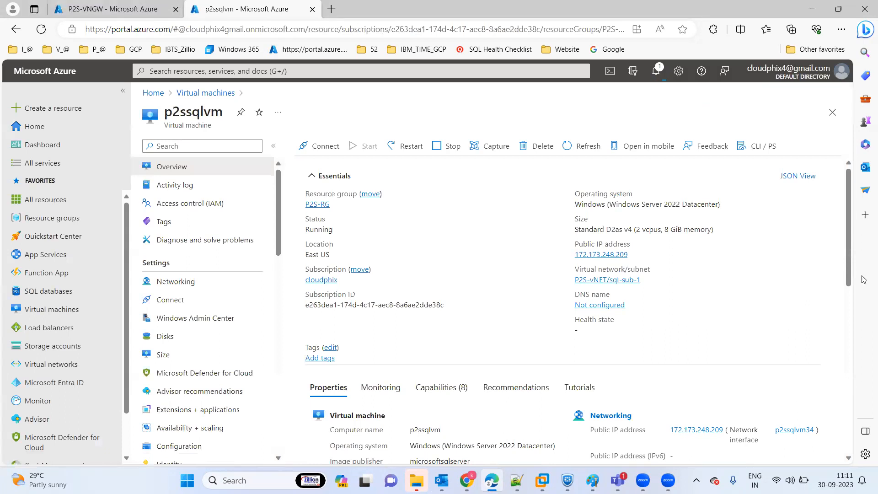
- Copy the private IP address of p2ssqlvm and switch to the Command Prompt on the opsvm2022 machine in VMware Workstation
{"action": "scroll", "coordinate": [856, 293], "scroll_direction": "down", "scroll_amount": 3}
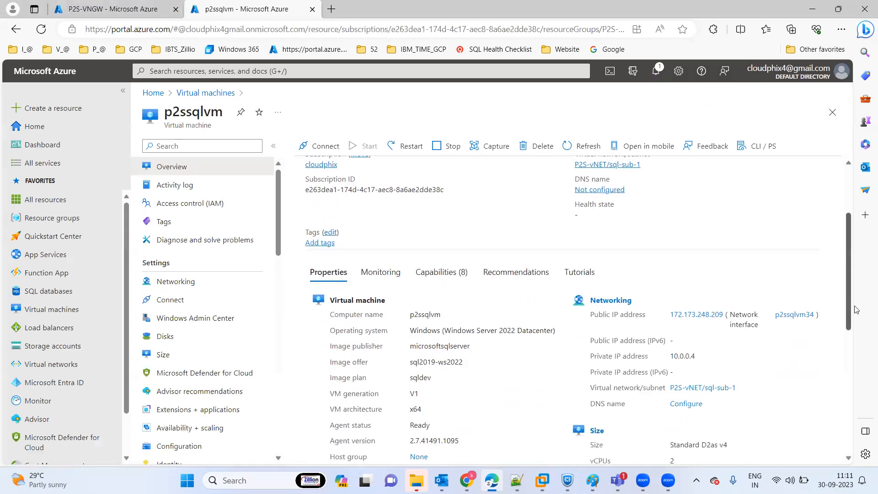
{"action": "double_click", "coordinate": [669, 355]}
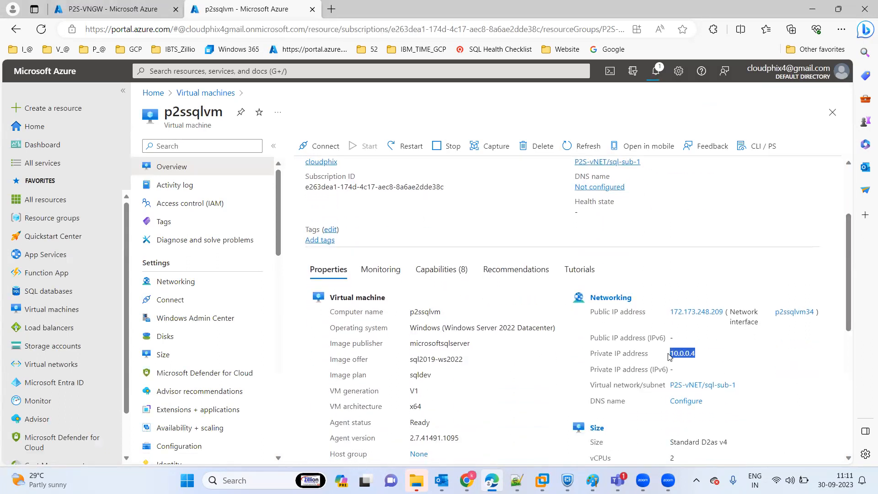
{"action": "key", "text": "ctrl+c"}
{"action": "left_click", "coordinate": [542, 481]}
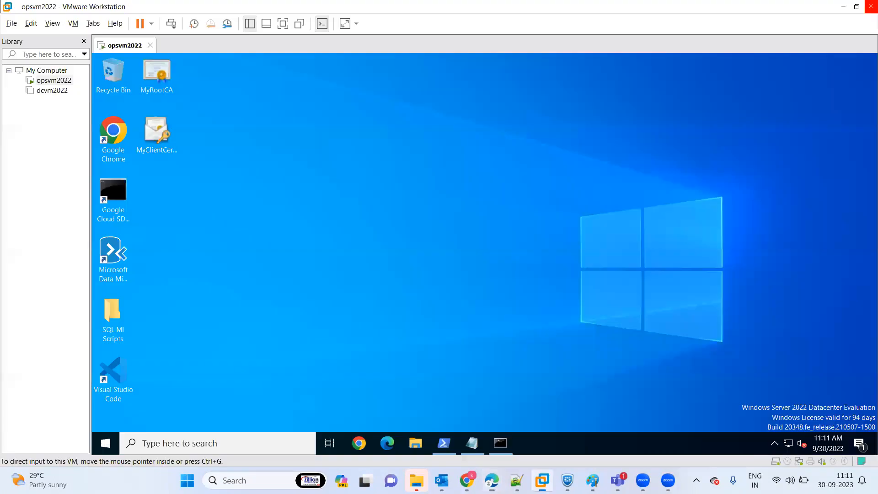
{"action": "left_click", "coordinate": [500, 443]}
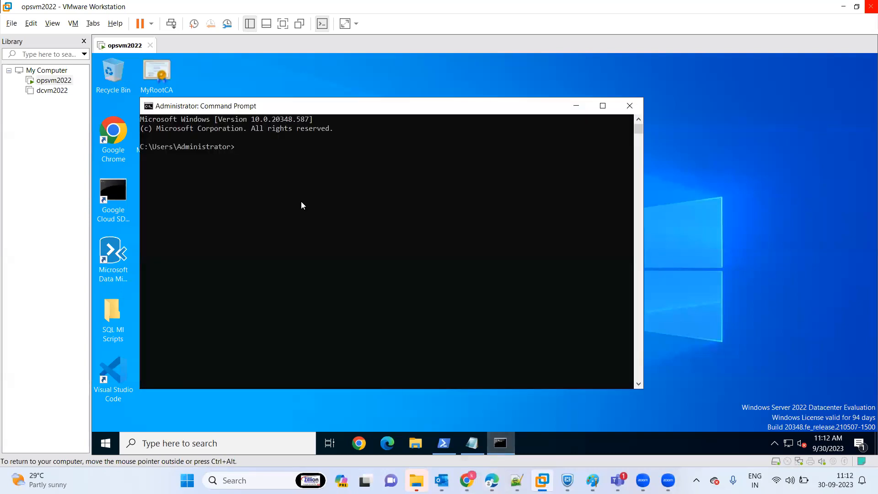
{"action": "type", "text": "ping"}
{"action": "key", "text": "Return"}
{"action": "left_click", "coordinate": [266, 149]}
{"action": "type", "text": "10.0.0.4"}
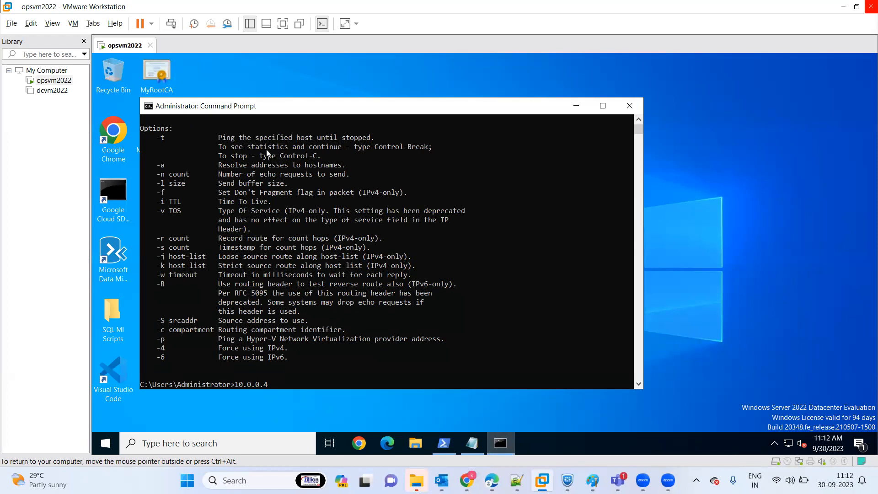
{"action": "key", "text": "BackSpace"}
{"action": "key", "text": "BackSpace"}
{"action": "key", "text": "BackSpace"}
{"action": "key", "text": "BackSpace"}
{"action": "key", "text": "BackSpace"}
{"action": "key", "text": "BackSpace"}
{"action": "key", "text": "BackSpace"}
{"action": "key", "text": "BackSpace"}
{"action": "type", "text": "cls"}
{"action": "key", "text": "Return"}
- Start a continuous ping to 10.0.0.4 from the Command Prompt with the -t option
{"action": "type", "text": "ping 1"}
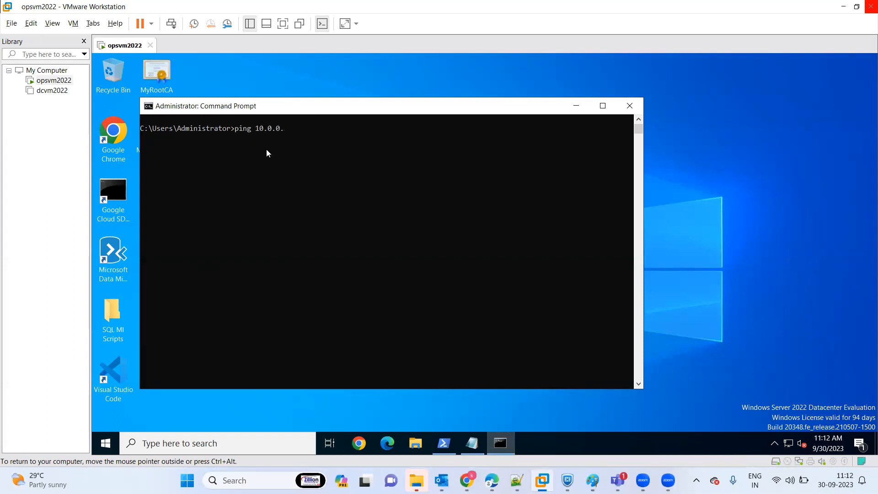
{"action": "type", "text": "0.0.0.4 -t"}
{"action": "key", "text": "Return"}
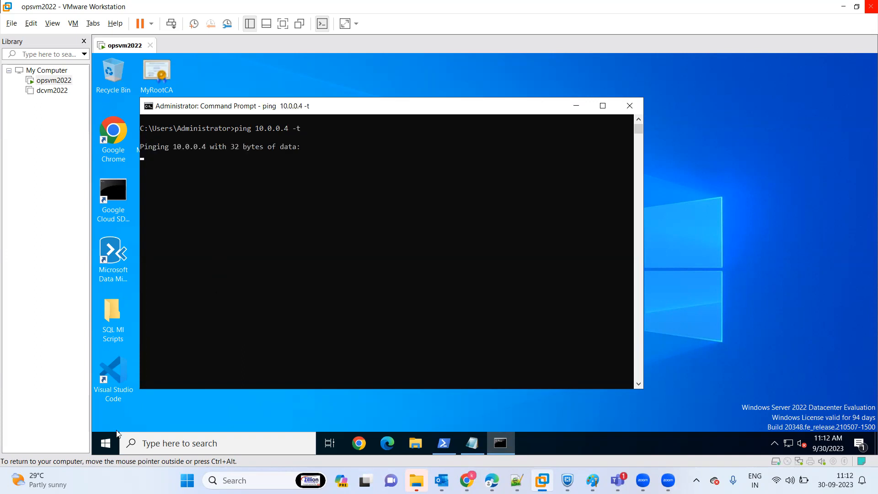
- Launch SQL Server Management Studio 19 on opsvm2022 and minimize the Command Prompt window
{"action": "left_click", "coordinate": [111, 448]}
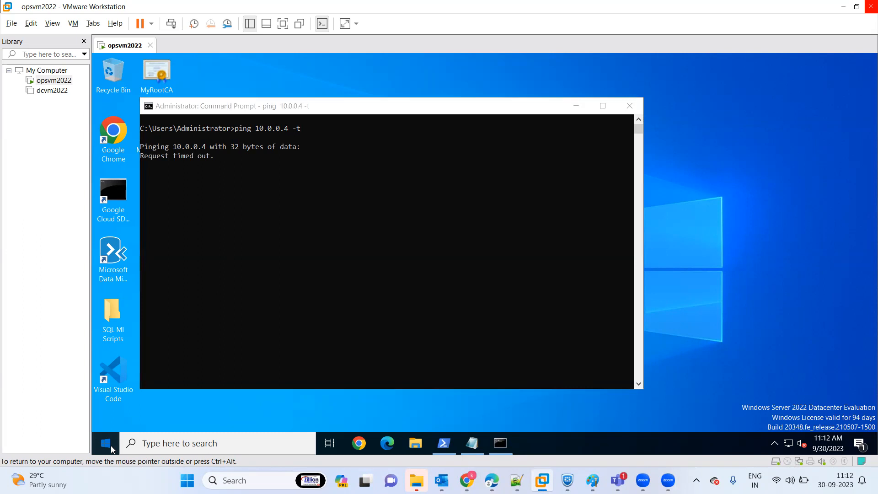
{"action": "left_click", "coordinate": [111, 445]}
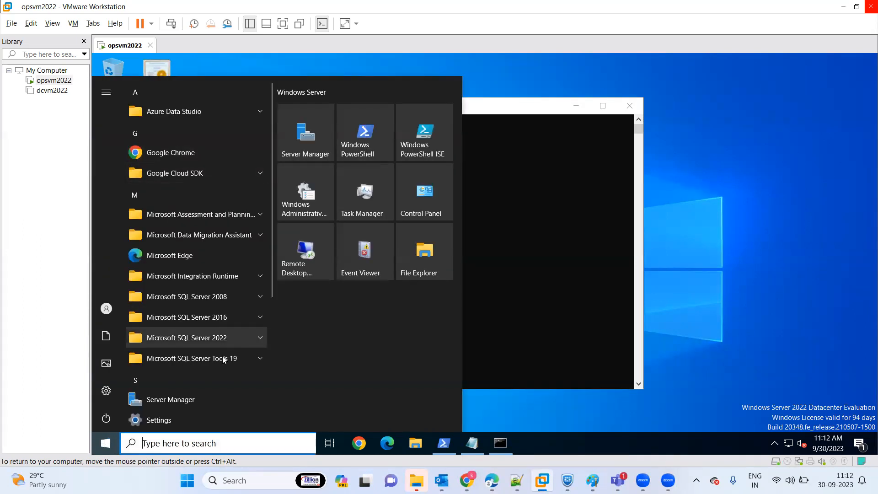
{"action": "left_click", "coordinate": [239, 362]}
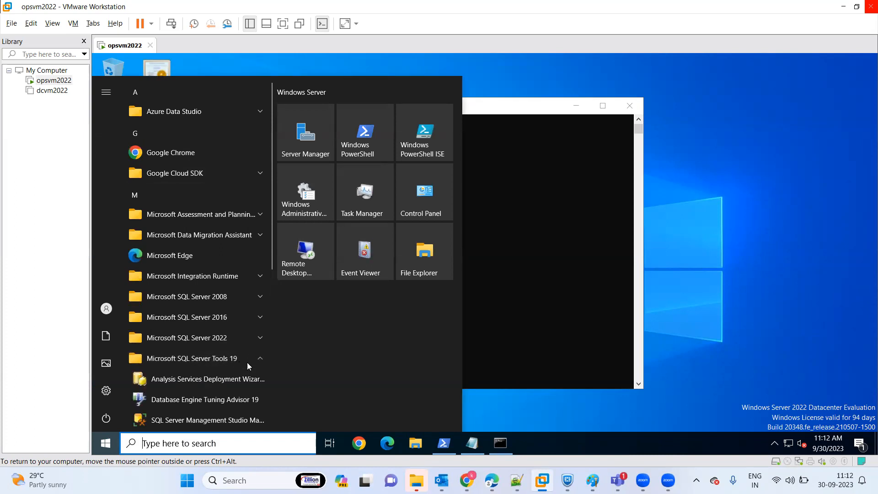
{"action": "left_click", "coordinate": [223, 423]}
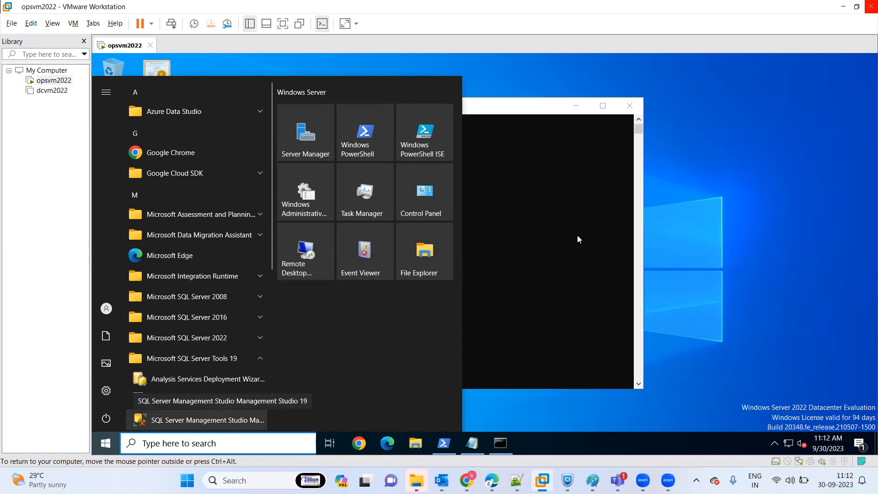
{"action": "left_click", "coordinate": [542, 188]}
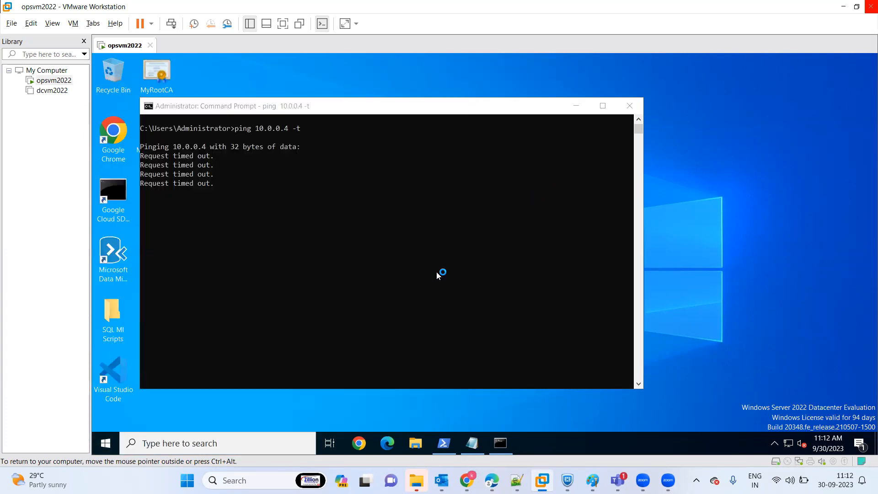
{"action": "left_click", "coordinate": [575, 106]}
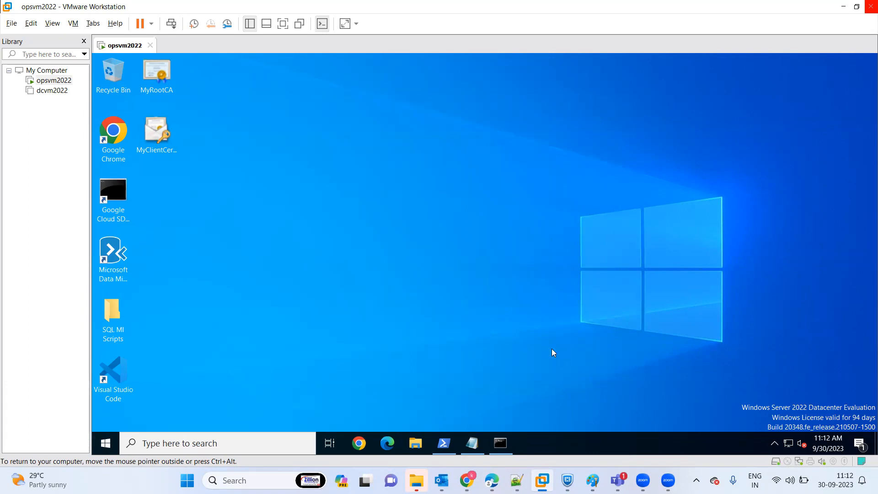
- Look at the P2S_Sept2023 network diagram in Paint, and return to the ping window with the SSMS splash screen moved aside
{"action": "left_click", "coordinate": [592, 480]}
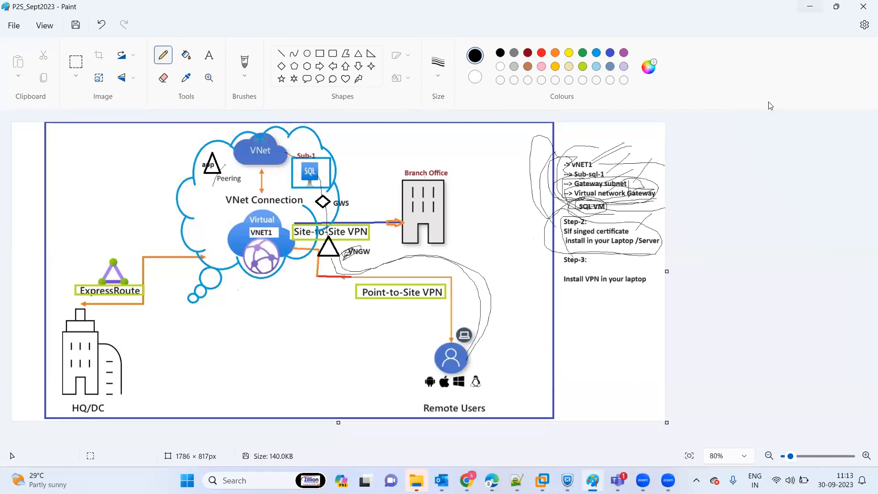
{"action": "left_click", "coordinate": [810, 6]}
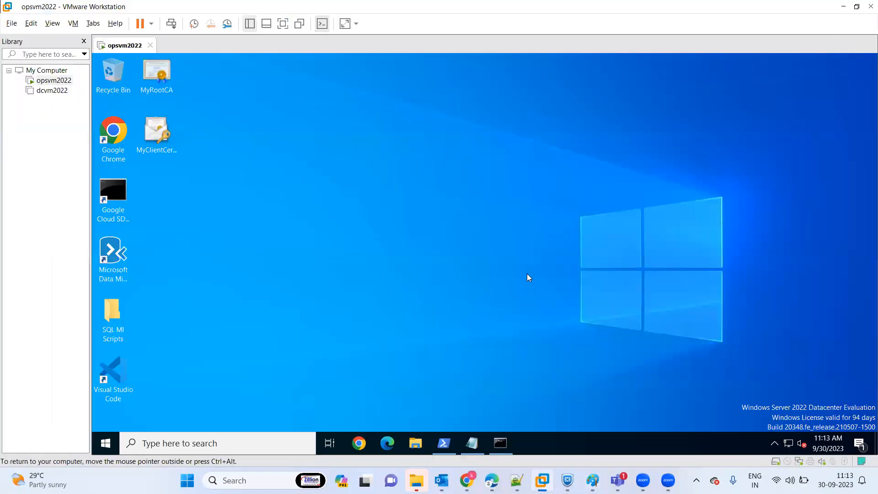
{"action": "left_click", "coordinate": [500, 447]}
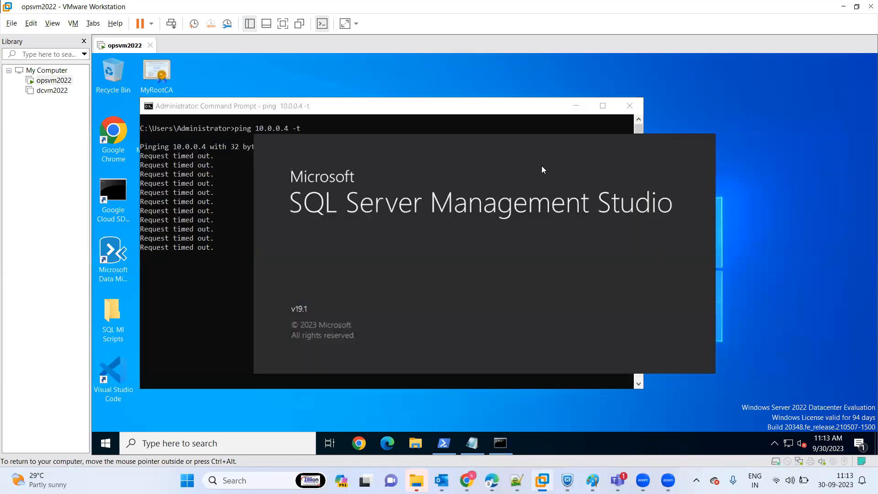
{"action": "left_click_drag", "start_coordinate": [522, 166], "coordinate": [658, 131]}
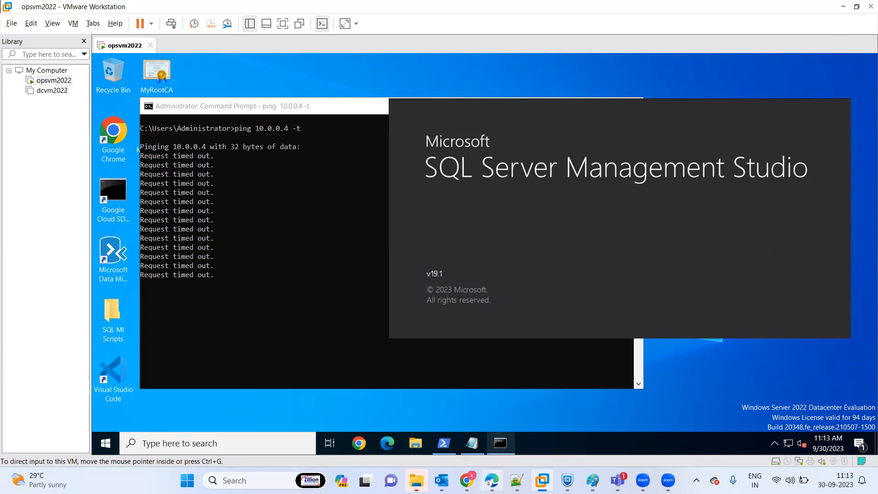
- Check the P2S-RG deployment notification on the P2S-VNGW tab in Edge, closing the File Explorer window
{"action": "left_click", "coordinate": [492, 480]}
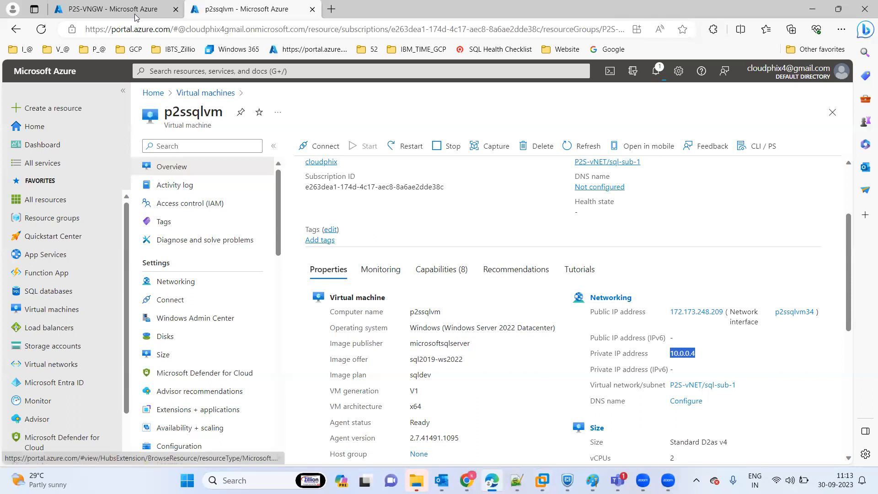
{"action": "key", "text": "super+e"}
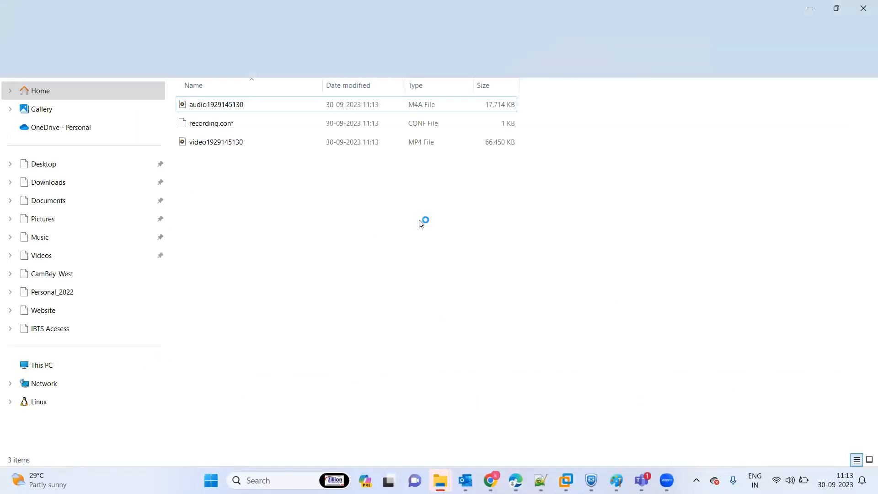
{"action": "left_click", "coordinate": [864, 10]}
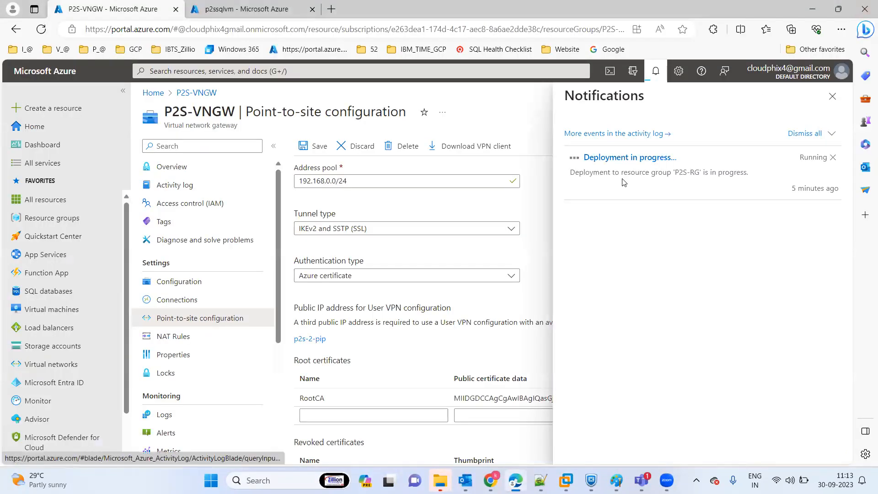
- Return to opsvm2022 in VMware Workstation and check the continuous ping output and the loading SSMS splash screen
{"action": "left_click", "coordinate": [569, 478]}
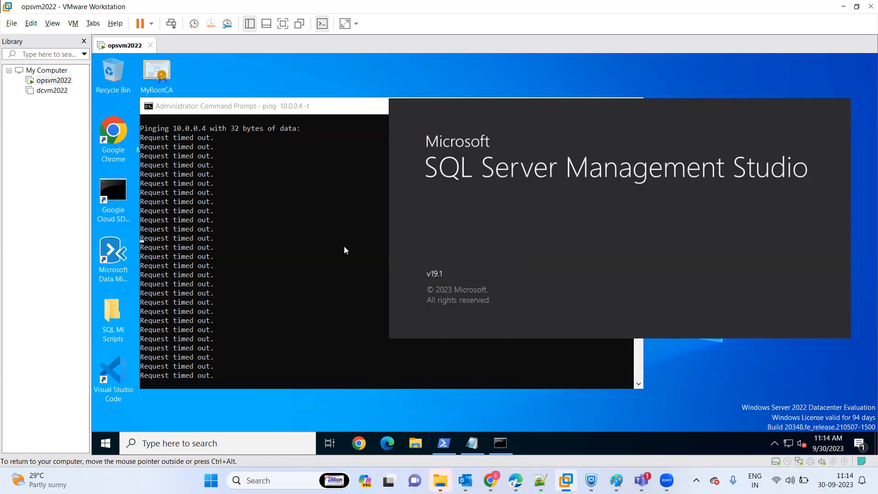
{"action": "left_click", "coordinate": [288, 349]}
{"action": "left_click", "coordinate": [218, 375]}
{"action": "key", "text": "Escape"}
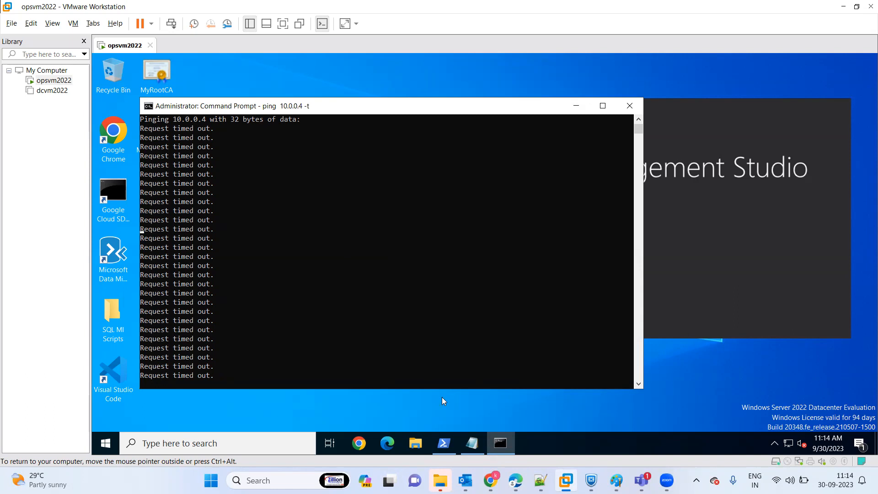
{"action": "left_click", "coordinate": [689, 111]}
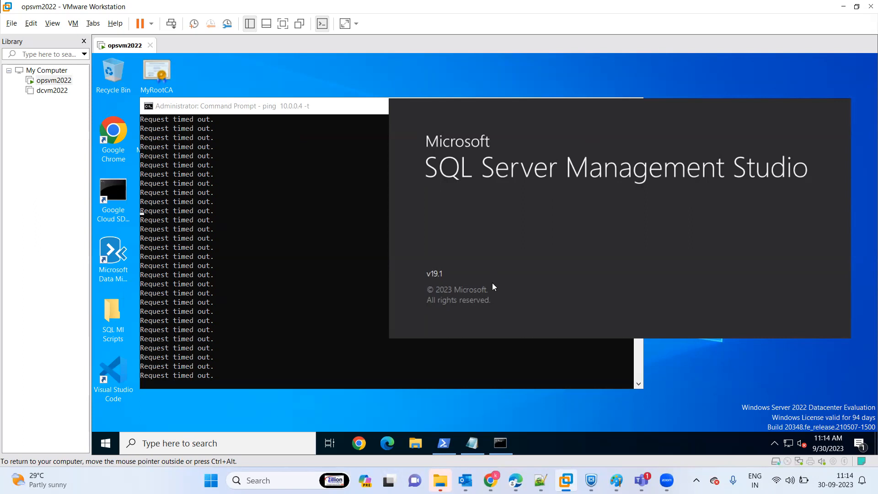
- Switch to Chrome and open the Google home page in a new tab
{"action": "mouse_move", "coordinate": [490, 480]}
{"action": "left_click", "coordinate": [489, 384]}
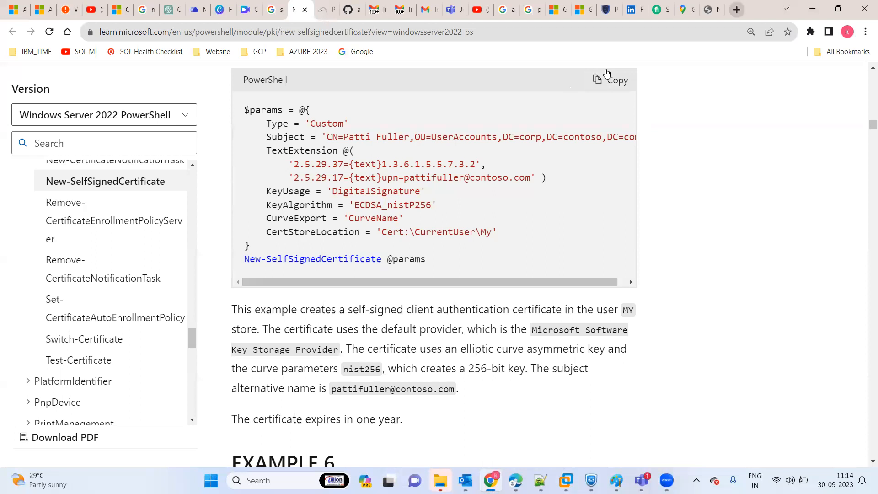
{"action": "key", "text": "ctrl+t"}
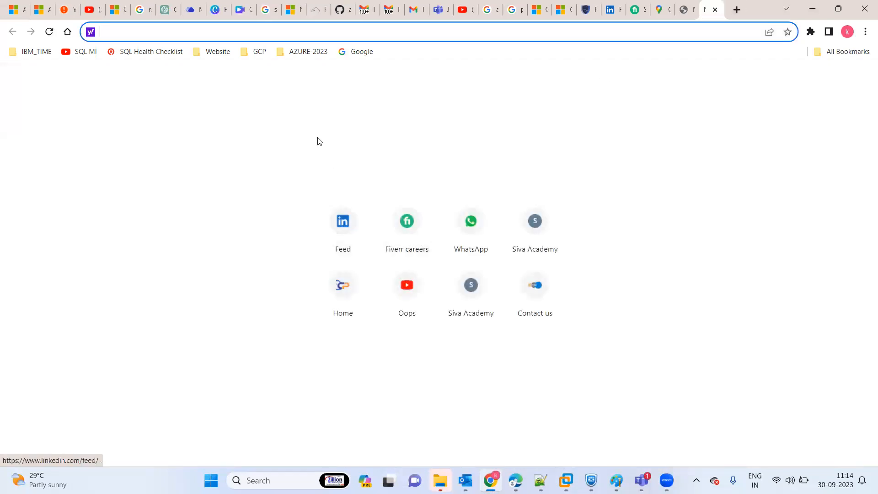
{"action": "left_click", "coordinate": [356, 52]}
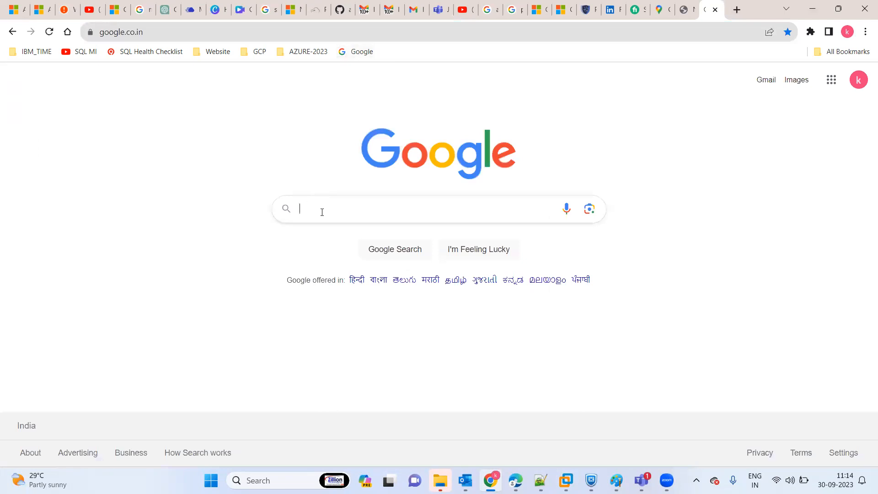
- Search Google for "template for website"
{"action": "left_click", "coordinate": [322, 211]}
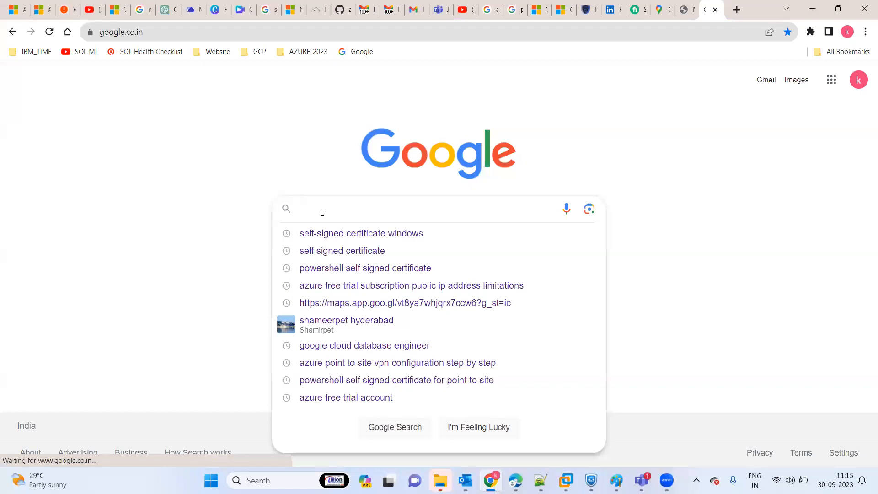
{"action": "type", "text": "t"}
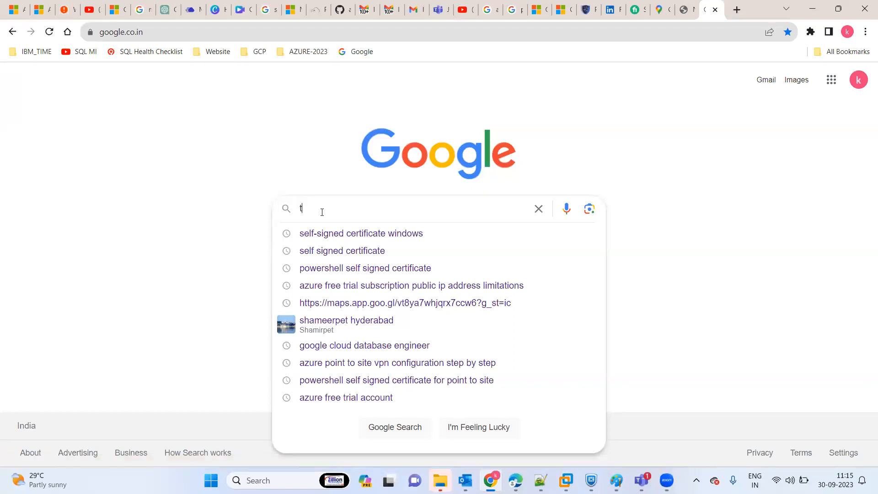
{"action": "type", "text": "ep"}
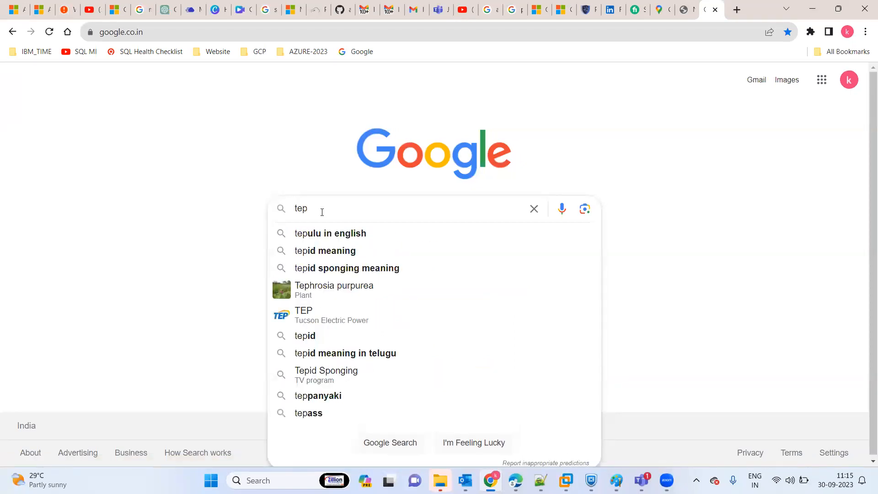
{"action": "key", "text": "BackSpace"}
{"action": "type", "text": "mplat"}
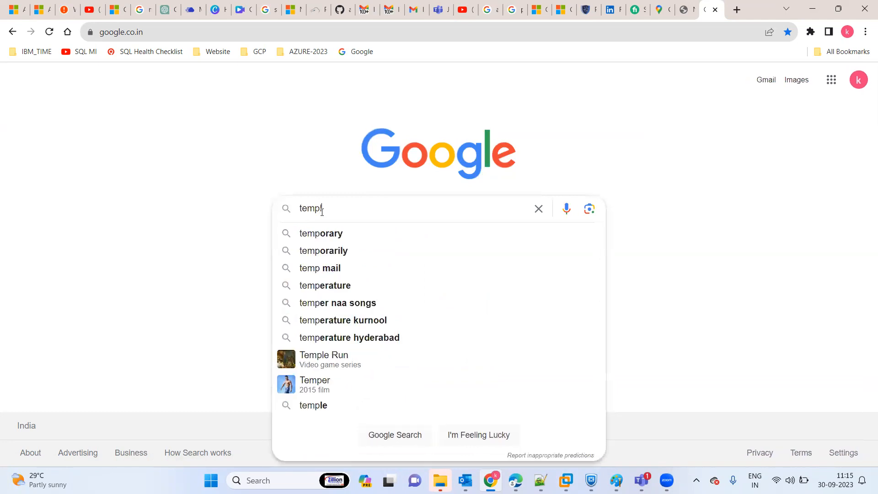
{"action": "type", "text": "e for "}
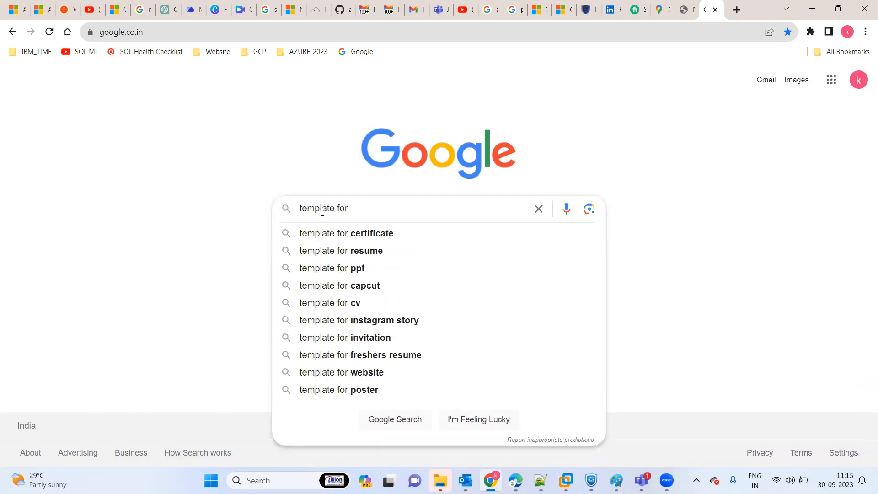
{"action": "type", "text": "web"}
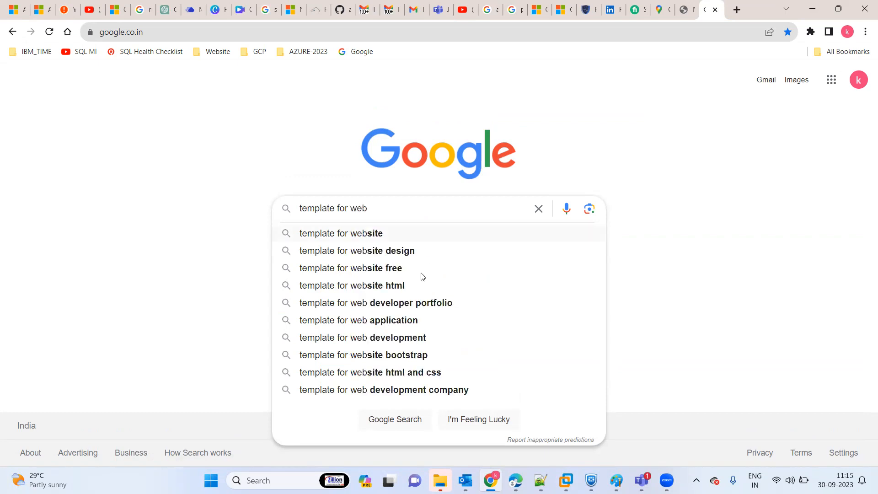
{"action": "left_click", "coordinate": [369, 233]}
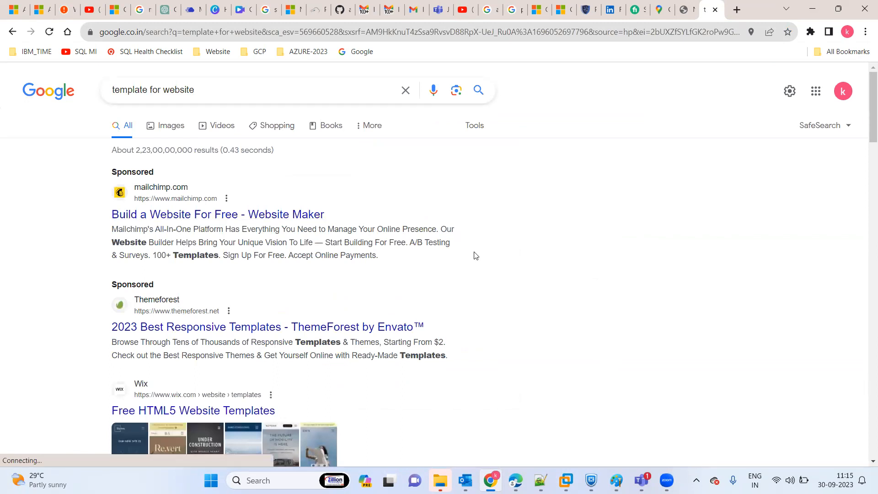
- Open Nicepage's "10000+ Free Website Templates 2023" search result and look through its template categories
{"action": "left_click_drag", "start_coordinate": [864, 94], "coordinate": [865, 172]}
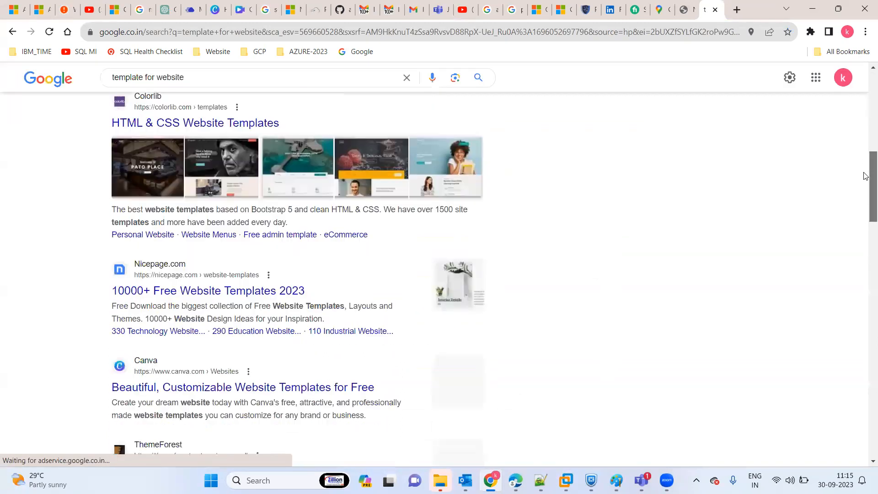
{"action": "left_click", "coordinate": [230, 292]}
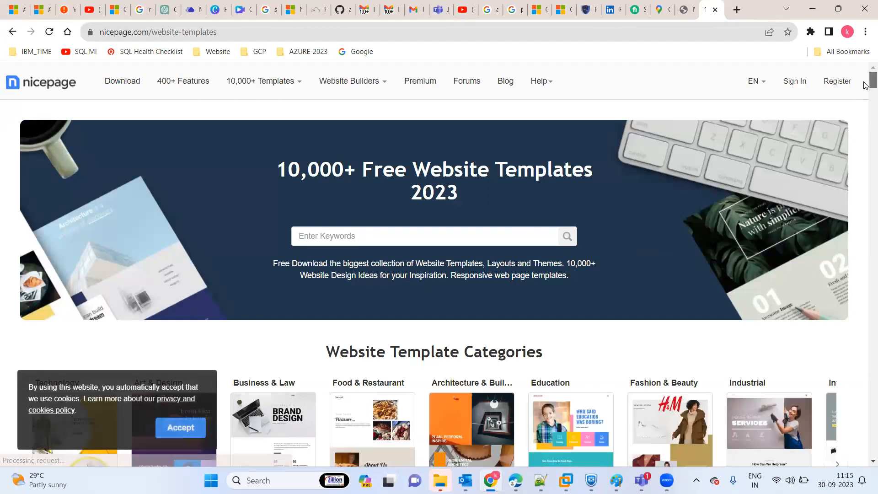
{"action": "scroll", "coordinate": [865, 86], "scroll_direction": "down", "scroll_amount": 8}
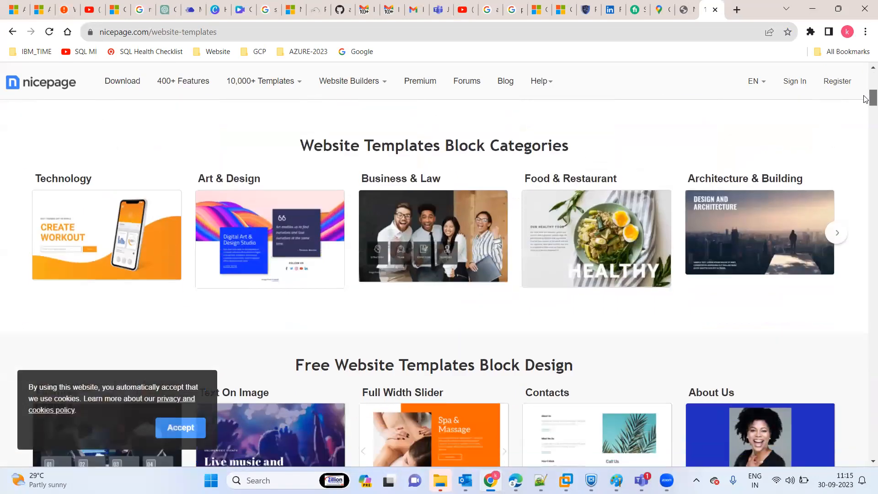
{"action": "scroll", "coordinate": [865, 99], "scroll_direction": "up", "scroll_amount": 1}
{"action": "scroll", "coordinate": [866, 97], "scroll_direction": "up", "scroll_amount": 1}
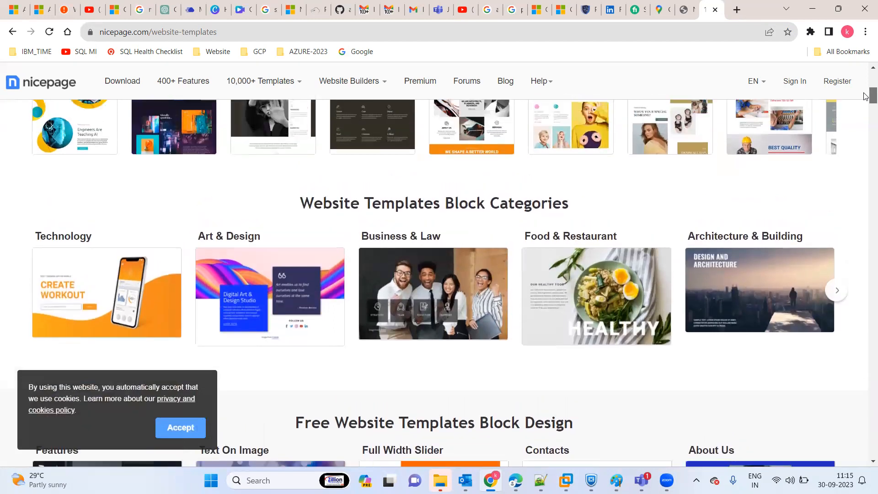
- View Nicepage's Technology website templates, accept the cookie notice, and return to the Google search results
{"action": "left_click", "coordinate": [100, 306]}
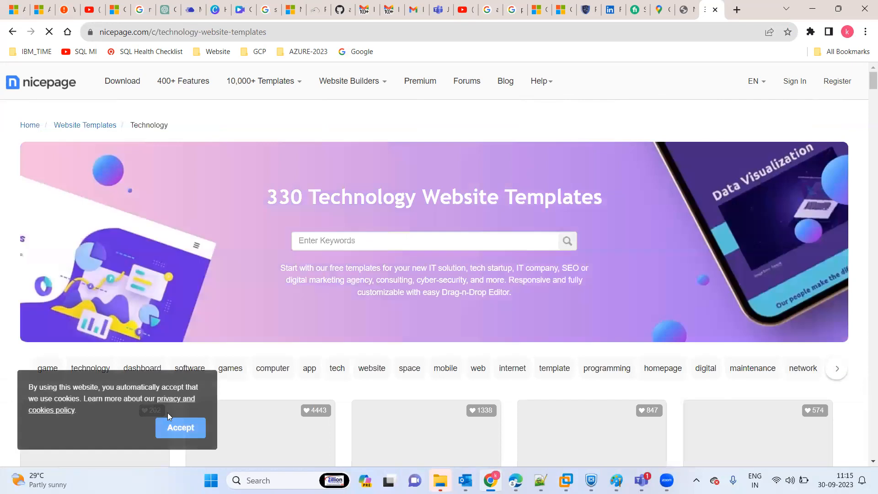
{"action": "left_click", "coordinate": [181, 428]}
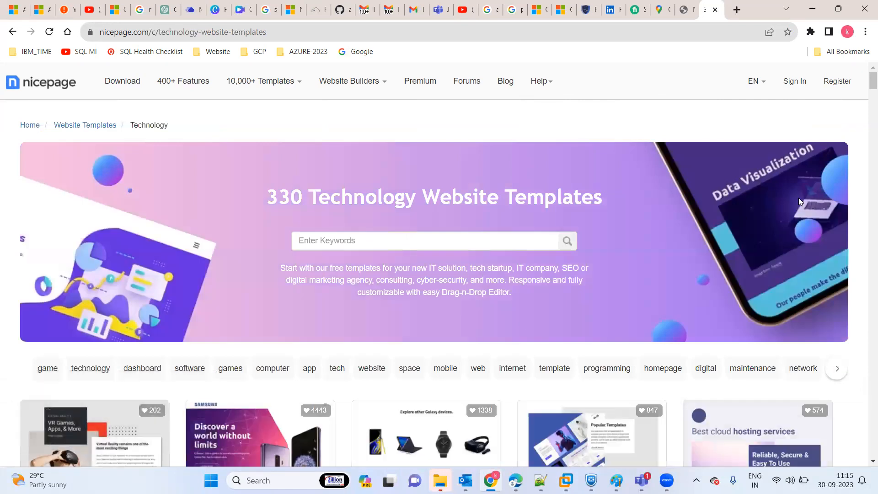
{"action": "left_click_drag", "start_coordinate": [873, 83], "coordinate": [843, 4]}
{"action": "left_click", "coordinate": [12, 31]}
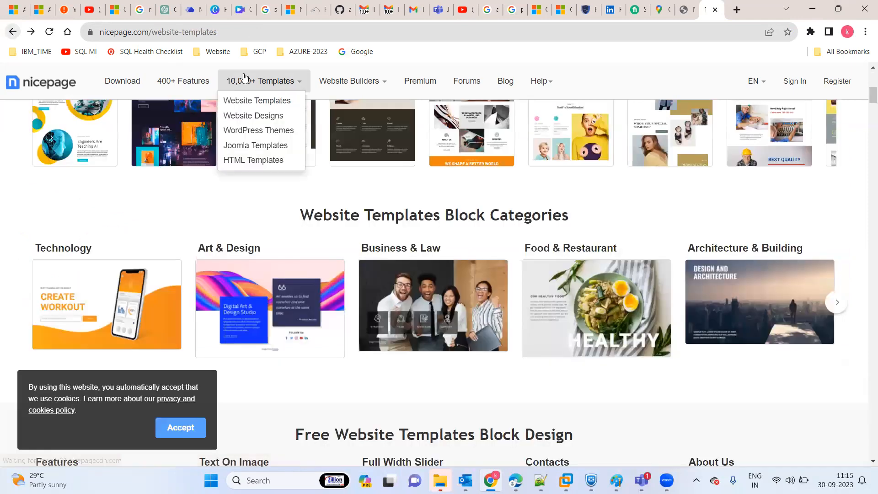
{"action": "left_click", "coordinate": [12, 33]}
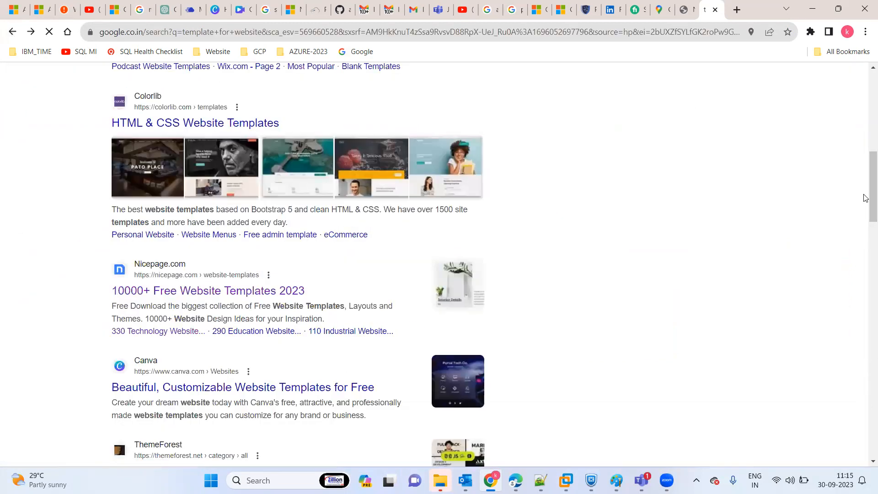
{"action": "left_click_drag", "start_coordinate": [866, 158], "coordinate": [831, 60]}
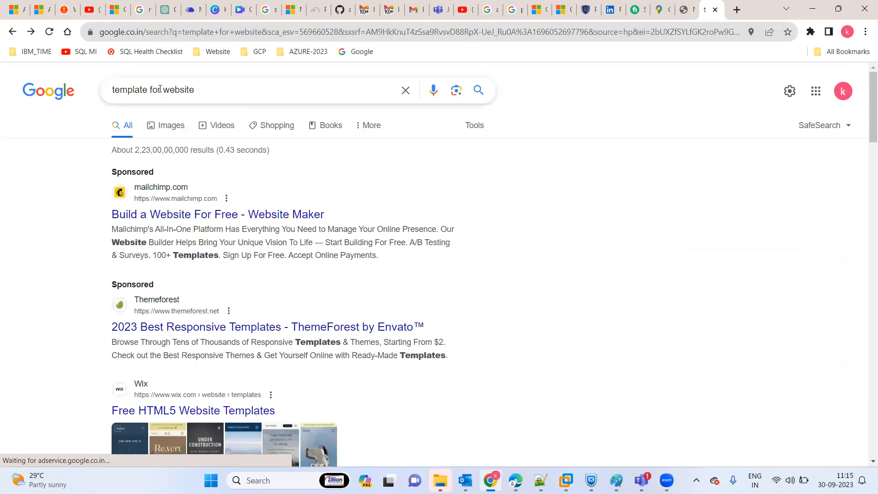
- Refine the Google search to "website templates free download"
{"action": "left_click_drag", "start_coordinate": [161, 89], "coordinate": [112, 90]}
{"action": "key", "text": "BackSpace"}
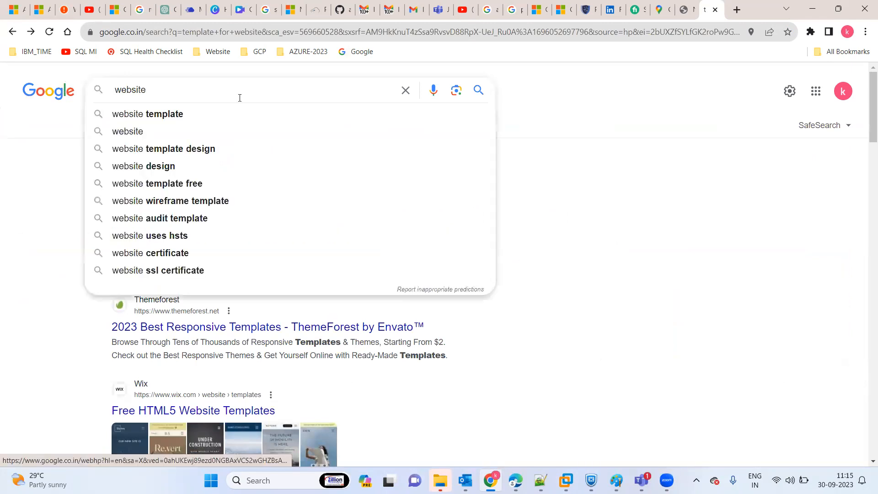
{"action": "left_click", "coordinate": [155, 114]}
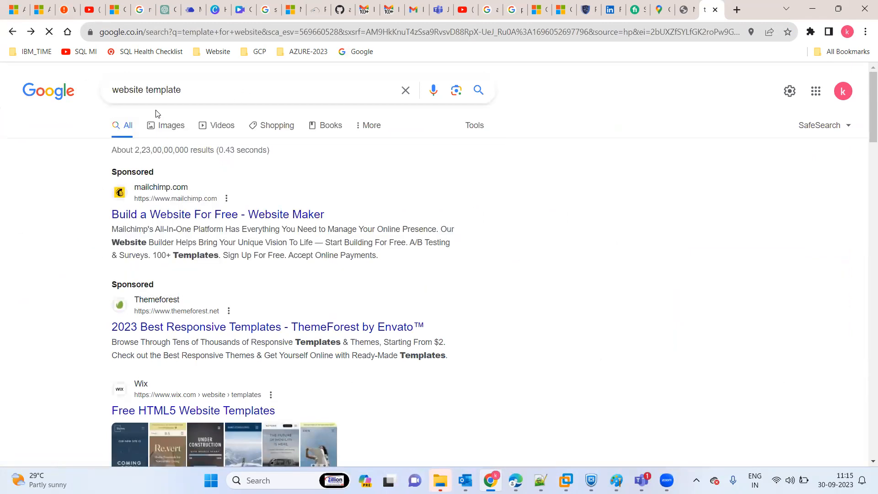
{"action": "left_click", "coordinate": [230, 94]}
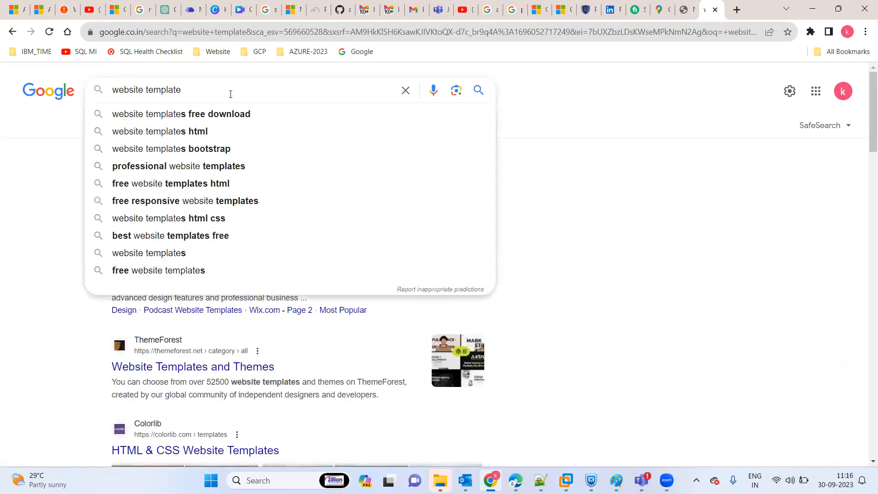
{"action": "key", "text": "BackSpace"}
{"action": "type", "text": "fr"}
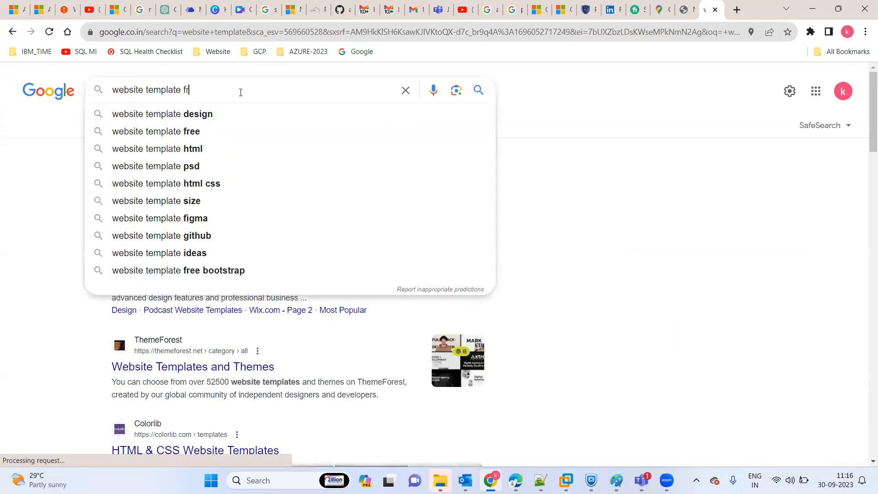
{"action": "type", "text": "ee d"}
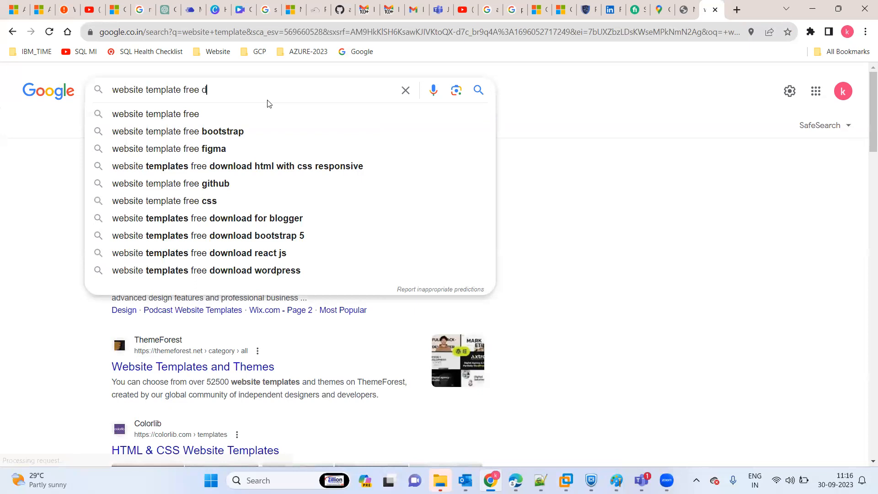
{"action": "type", "text": "o"}
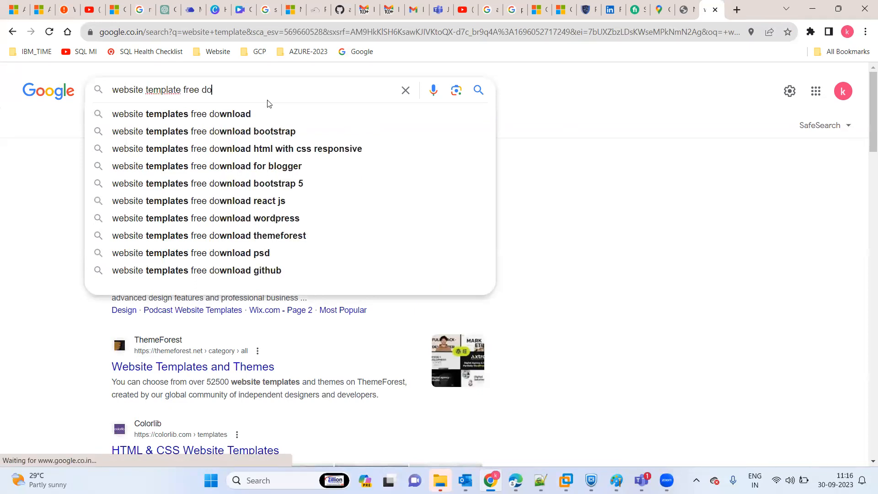
{"action": "left_click", "coordinate": [225, 115]}
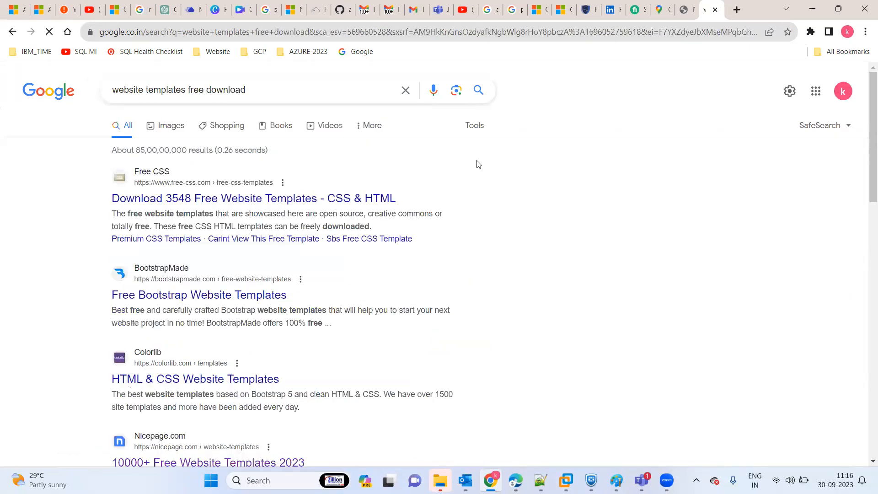
- Open the Free CSS website templates result in a new tab and look over the listed templates
{"action": "right_click", "coordinate": [248, 201]}
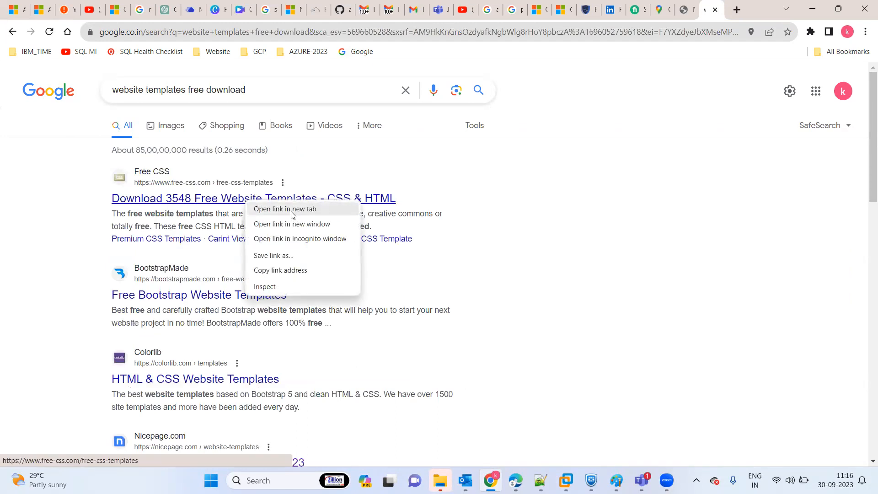
{"action": "left_click", "coordinate": [293, 209]}
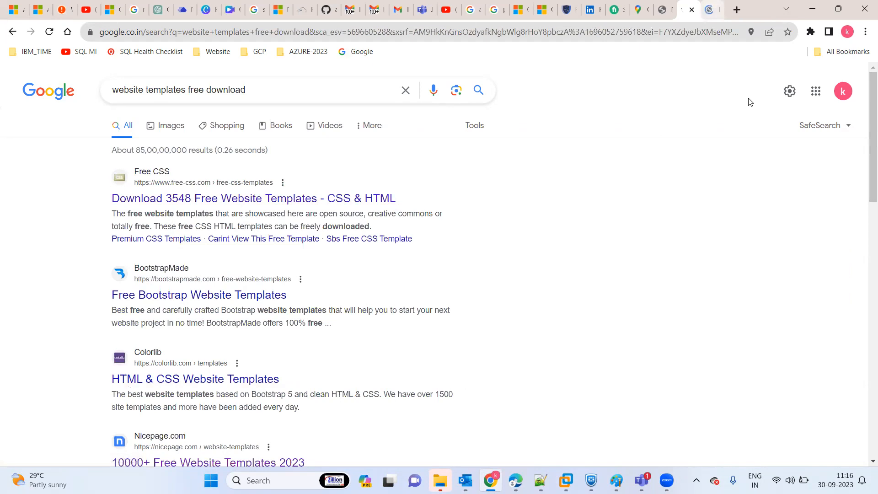
{"action": "key", "text": "ctrl+Tab"}
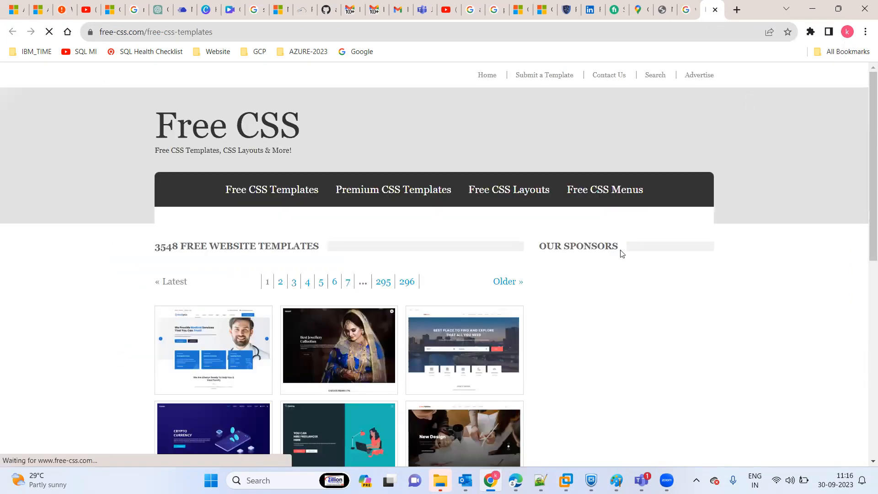
{"action": "scroll", "coordinate": [866, 188], "scroll_direction": "down", "scroll_amount": 2}
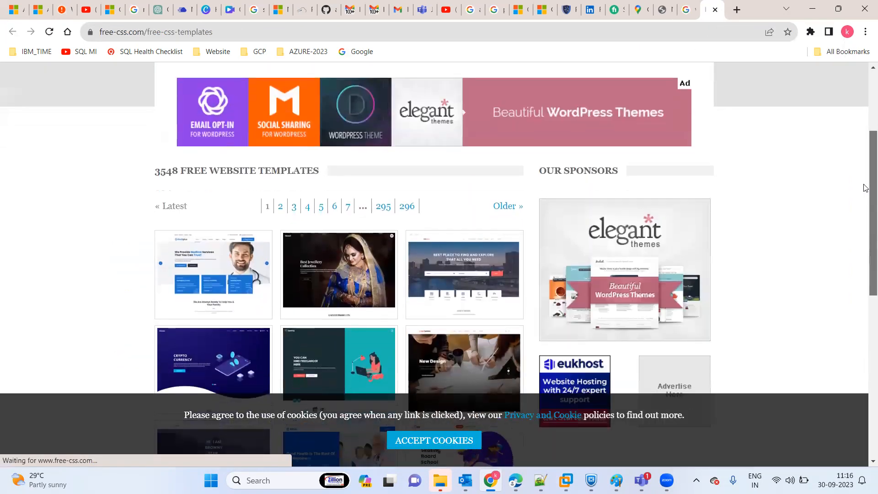
{"action": "mouse_move", "coordinate": [864, 184]}
{"action": "left_mouse_down"}
{"action": "mouse_move", "coordinate": [866, 252]}
{"action": "mouse_move", "coordinate": [864, 178]}
{"action": "left_mouse_up"}
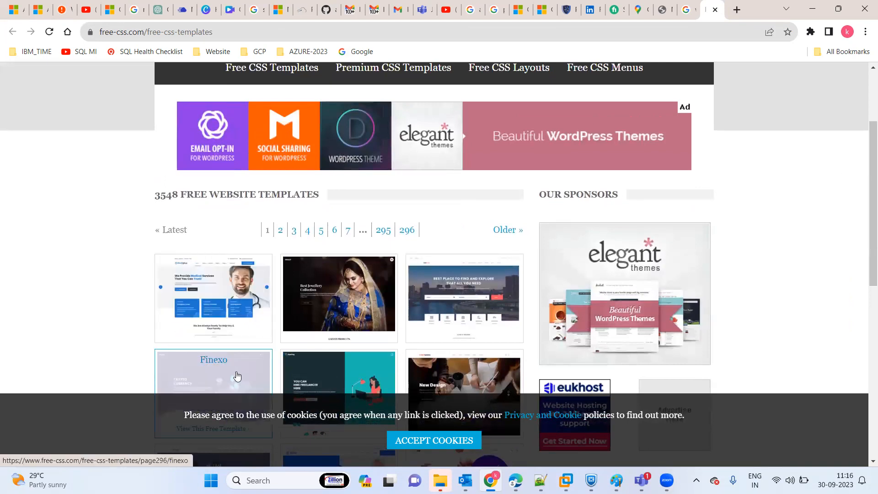
- Open the Mediplus Lite free CSS template page and download the template
{"action": "left_click", "coordinate": [218, 313]}
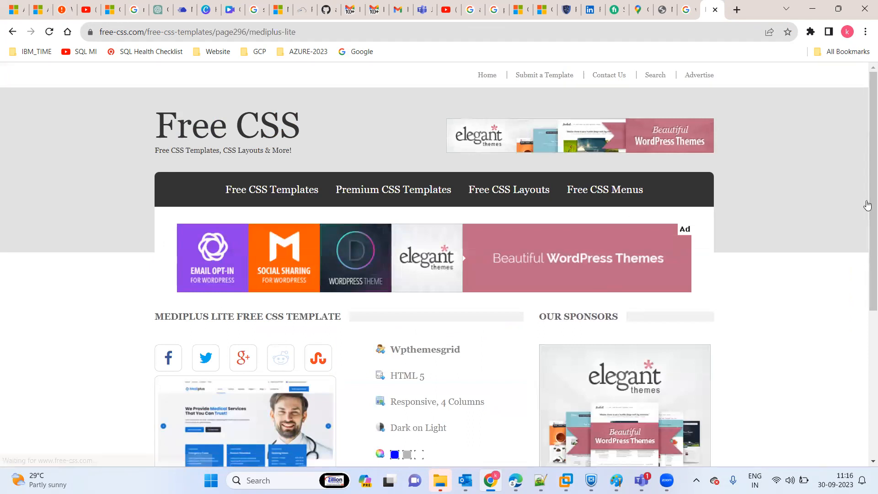
{"action": "left_click_drag", "start_coordinate": [865, 190], "coordinate": [865, 303]}
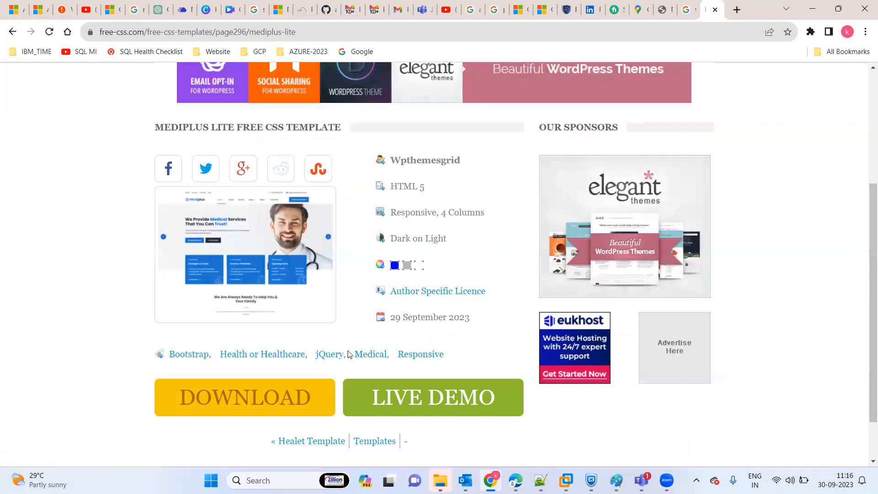
{"action": "left_click", "coordinate": [257, 396]}
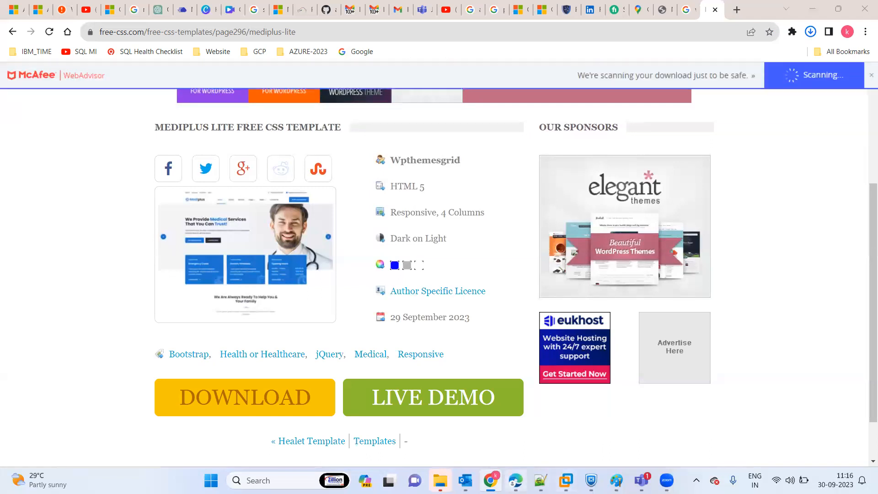
- Switch to Edge and check the P2S-RG deployment notification beside the P2S-VNGW point-to-site configuration
{"action": "left_click", "coordinate": [516, 480]}
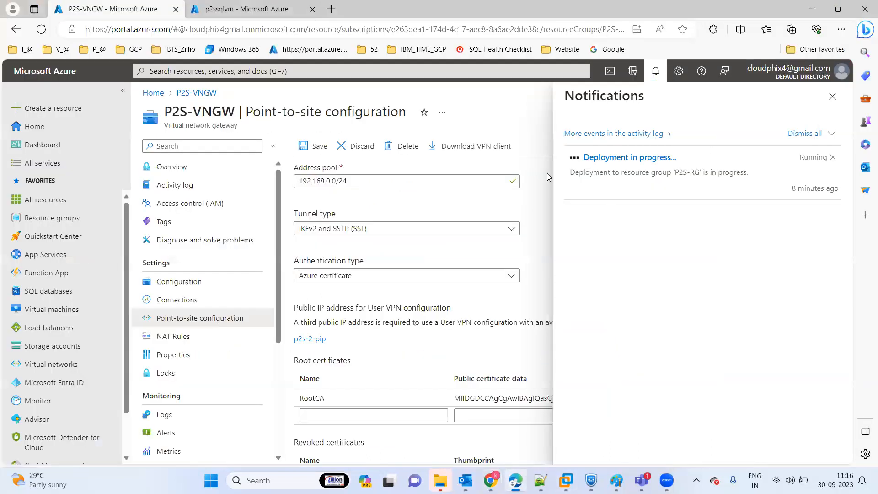
- Reload the P2S-VNGW point-to-site configuration page to refresh the deployment status
{"action": "left_click", "coordinate": [41, 29]}
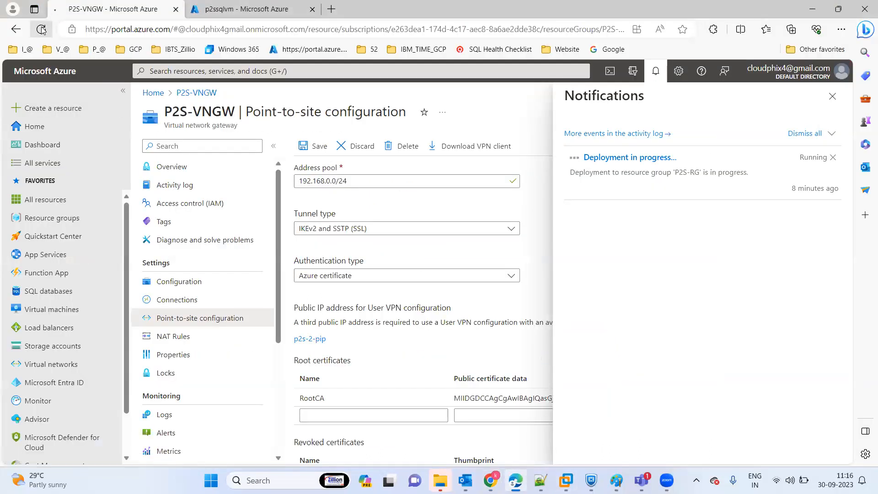
{"action": "left_click", "coordinate": [479, 91]}
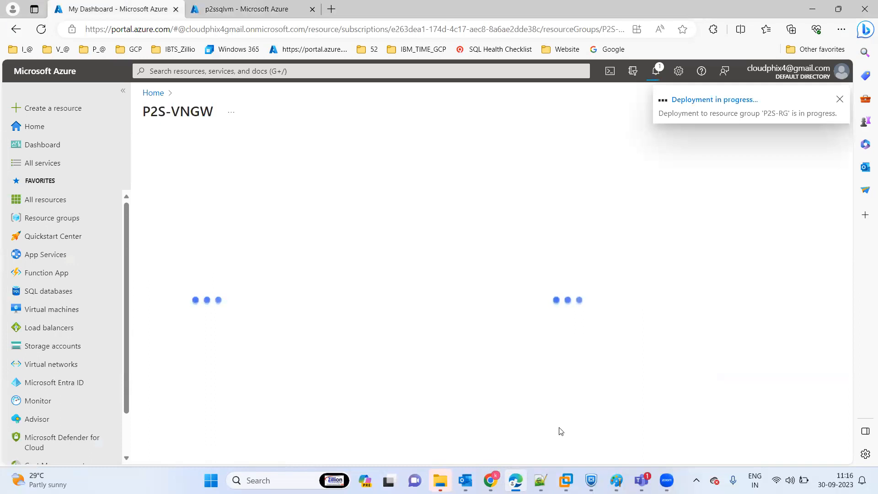
- Switch to opsvm2022 in VMware Workstation and minimise the Command Prompt covering the starting SQL Server Management Studio
{"action": "left_click", "coordinate": [566, 480]}
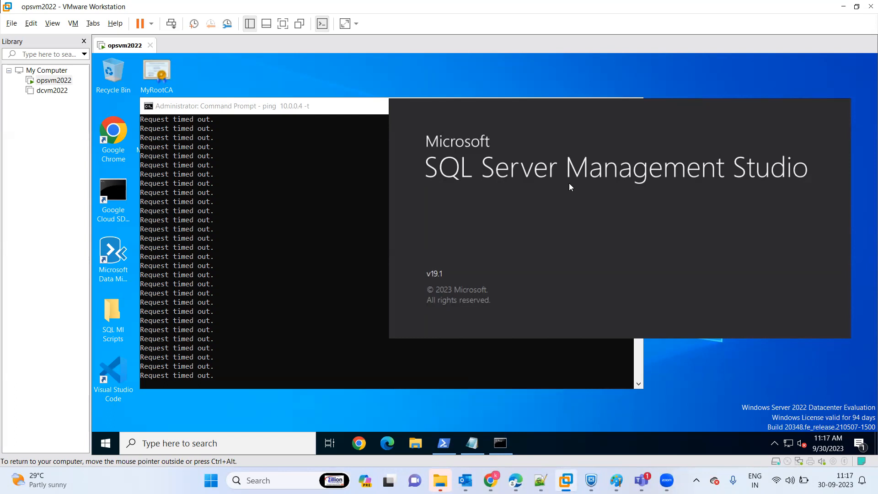
{"action": "left_click", "coordinate": [347, 108]}
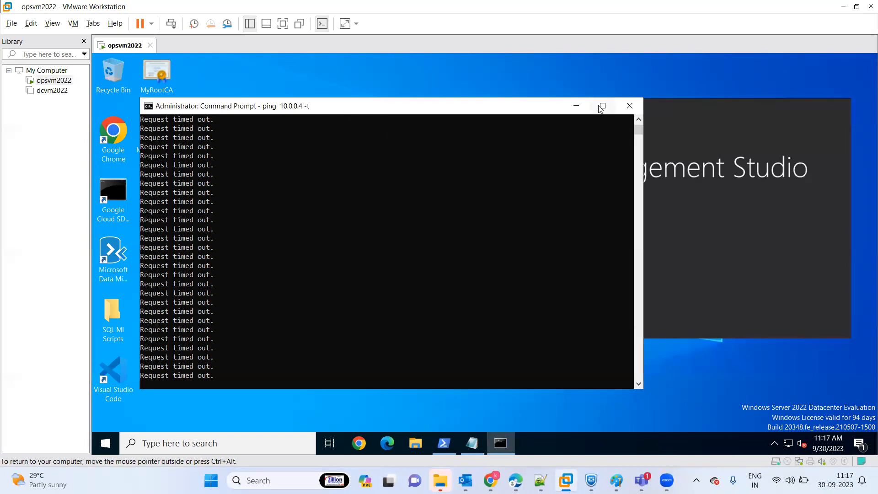
{"action": "left_click", "coordinate": [574, 106]}
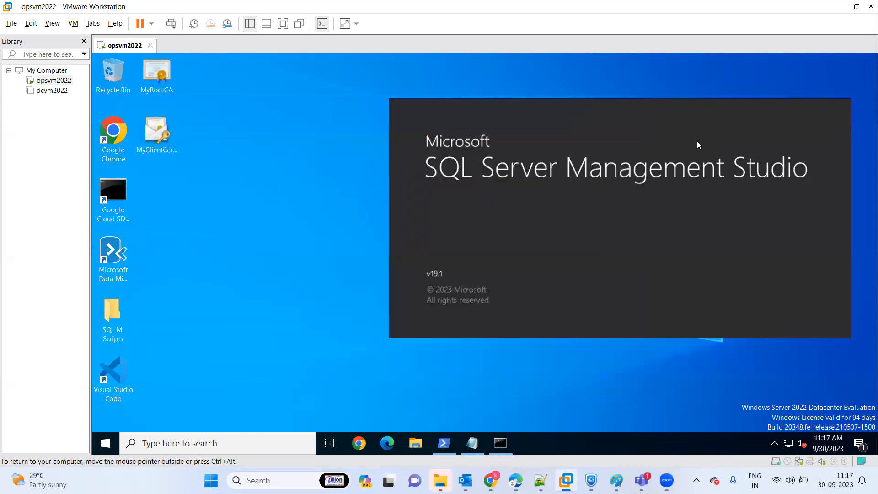
{"action": "left_click_drag", "start_coordinate": [672, 145], "coordinate": [454, 144]}
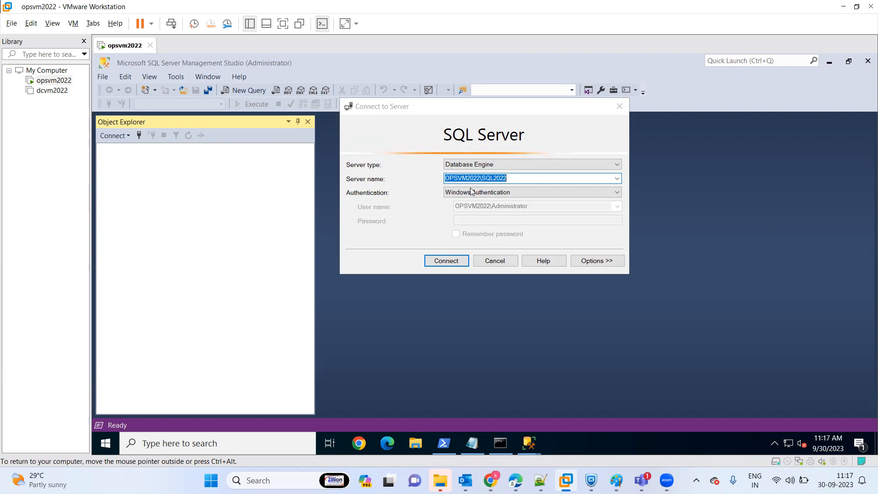
- Replace the server name in the Connect to Server dialog with 10.0.0.4
{"action": "left_click", "coordinate": [531, 177]}
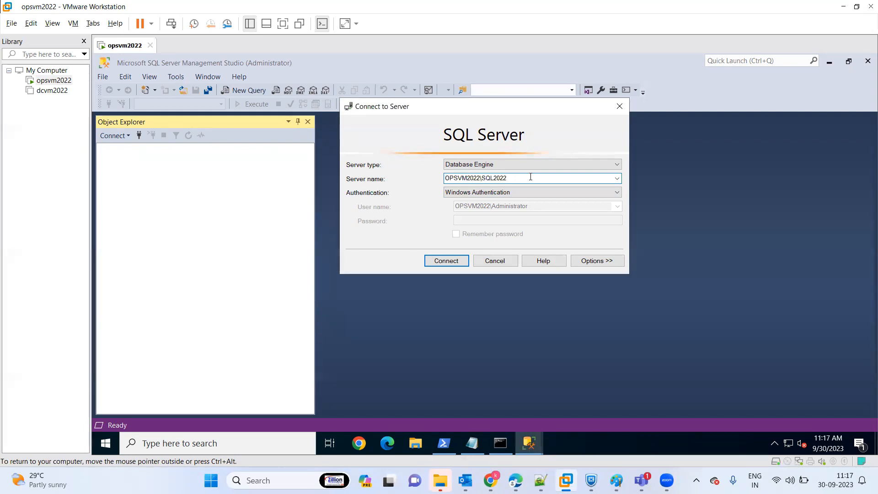
{"action": "key", "text": "BackSpace"}
{"action": "key", "text": "BackSpace"}
{"action": "key", "text": "BackSpace"}
{"action": "key", "text": "BackSpace"}
{"action": "key", "text": "BackSpace"}
{"action": "key", "text": "BackSpace"}
{"action": "key", "text": "BackSpace"}
{"action": "key", "text": "BackSpace"}
{"action": "key", "text": "BackSpace"}
{"action": "key", "text": "BackSpace"}
{"action": "key", "text": "BackSpace"}
{"action": "key", "text": "BackSpace"}
{"action": "key", "text": "BackSpace"}
{"action": "key", "text": "BackSpace"}
{"action": "key", "text": "BackSpace"}
{"action": "key", "text": "BackSpace"}
{"action": "type", "text": "10"}
- Choose SQL Server Authentication, enter the login sqladmin with its password, and try to connect to the server
{"action": "left_click", "coordinate": [551, 191]}
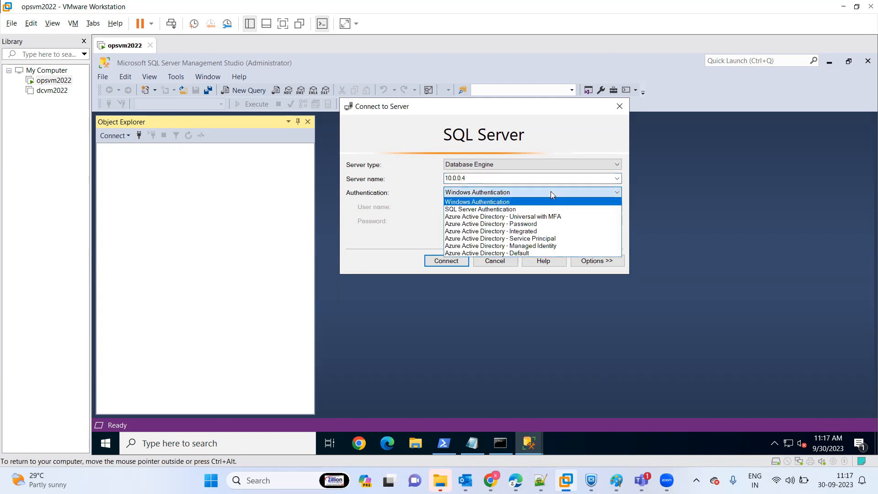
{"action": "left_click", "coordinate": [507, 209]}
{"action": "left_click", "coordinate": [494, 208]}
{"action": "type", "text": "sql"}
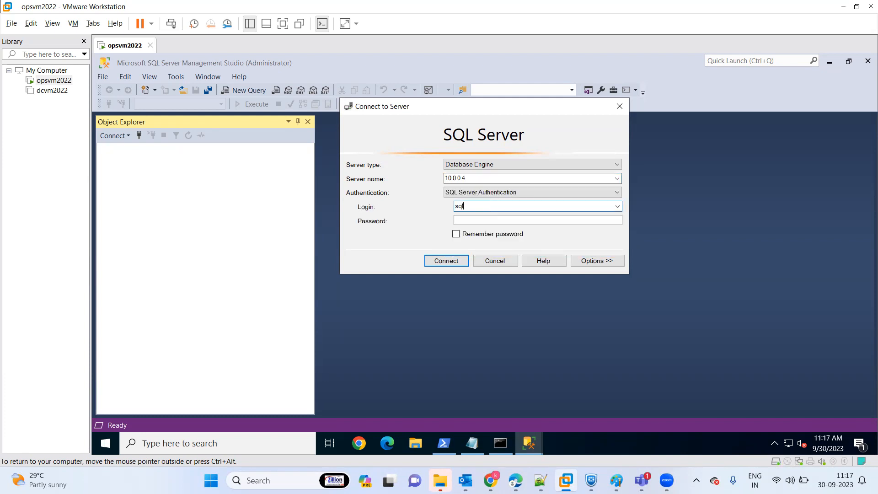
{"action": "type", "text": "admin"}
{"action": "key", "text": "Tab"}
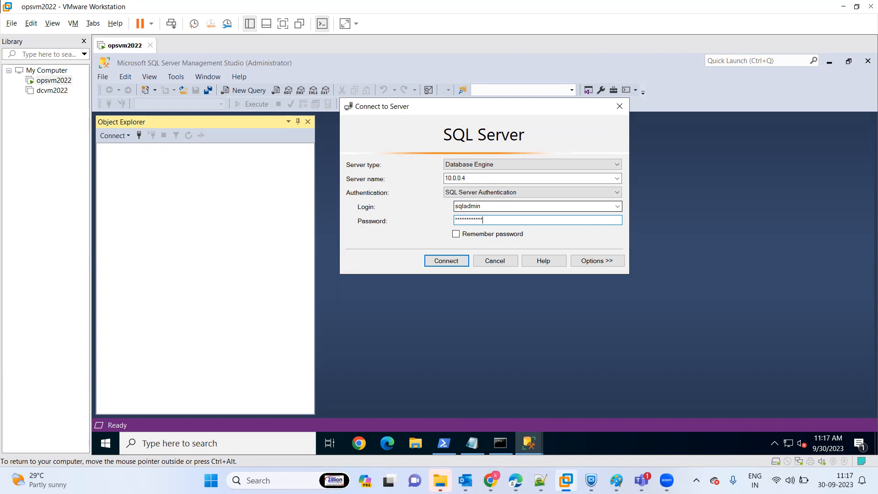
{"action": "key", "text": "Return"}
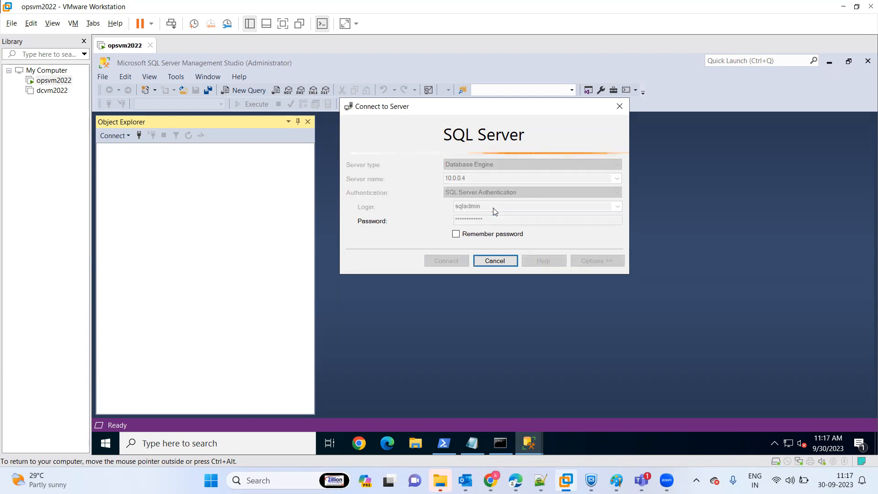
- Check the continuous ping to 10.0.0.4, and switch to Edge to check the P2S-RG deployment notification
{"action": "left_click", "coordinate": [503, 446]}
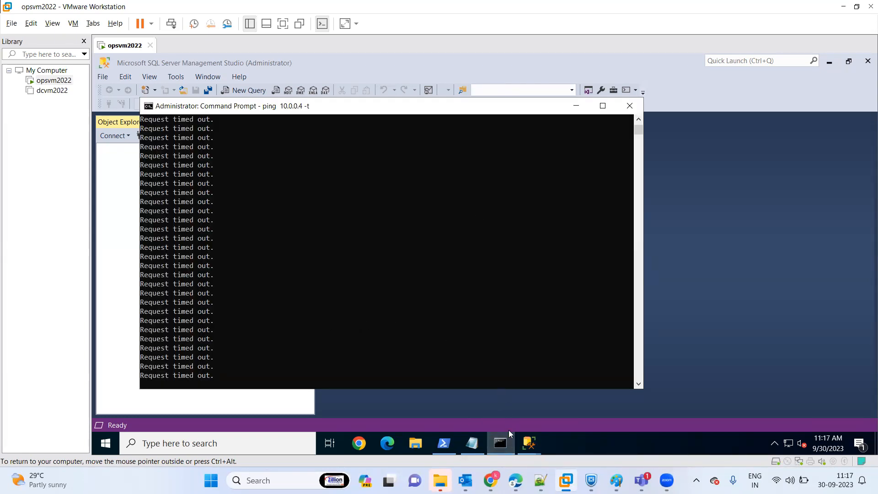
{"action": "mouse_move", "coordinate": [500, 442]}
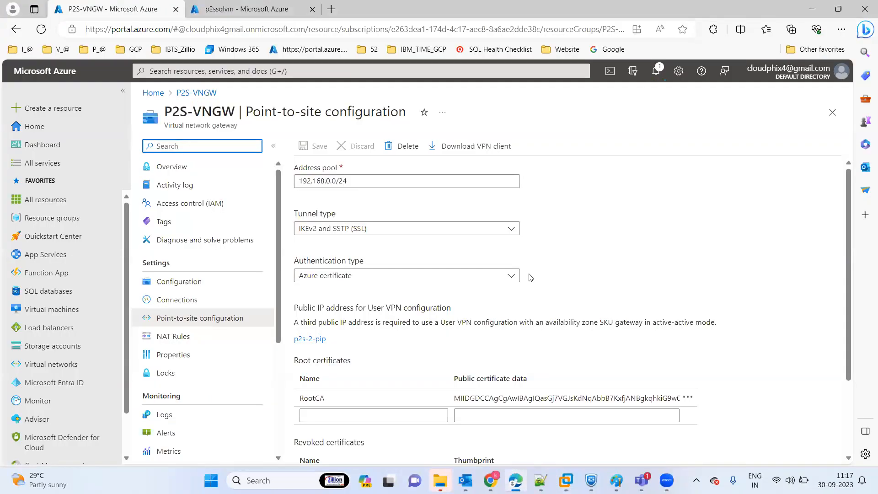
{"action": "left_click", "coordinate": [657, 72]}
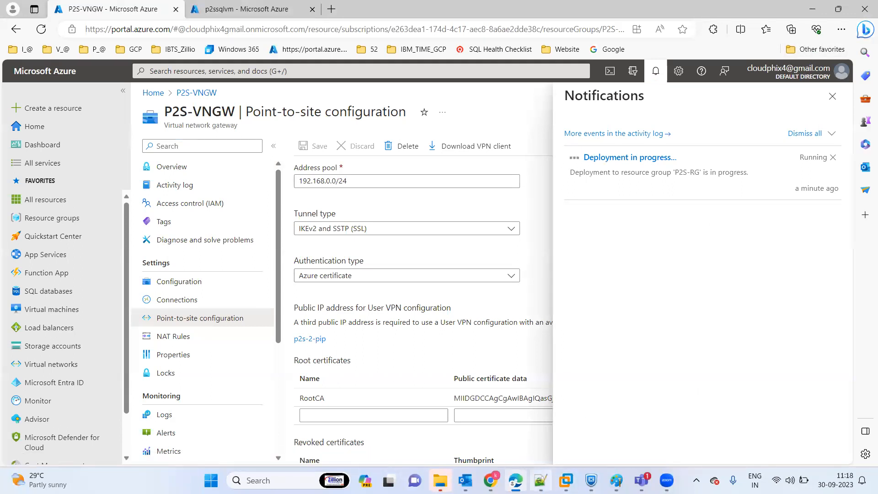
- Switch to Chrome, open the downloaded Mediplus Lite template archive and view its mediplus-lite folder
{"action": "left_click", "coordinate": [491, 481]}
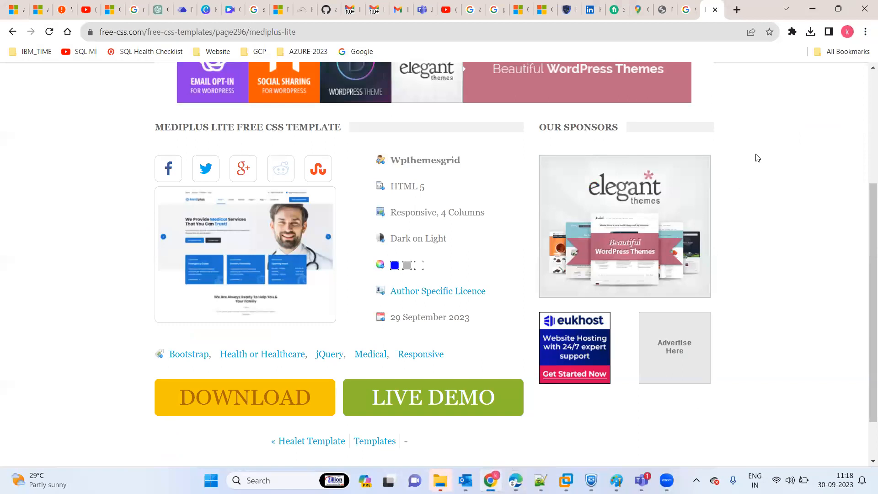
{"action": "left_click", "coordinate": [810, 32]}
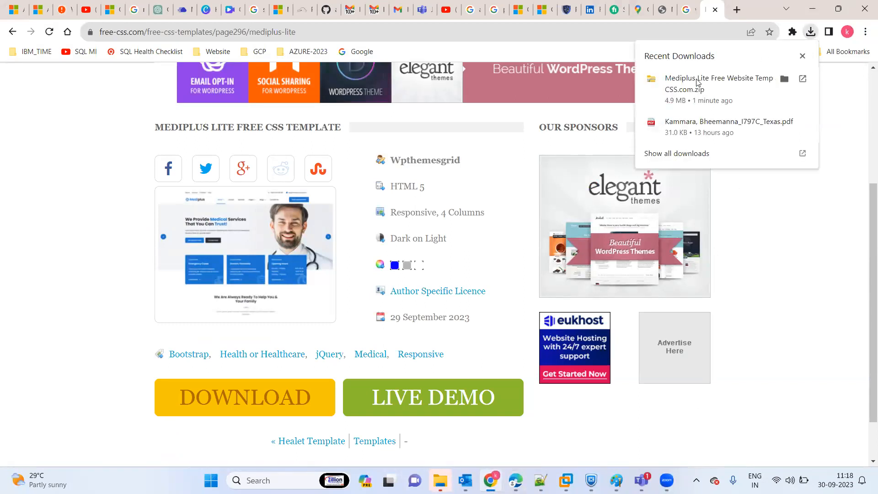
{"action": "left_click", "coordinate": [674, 89]}
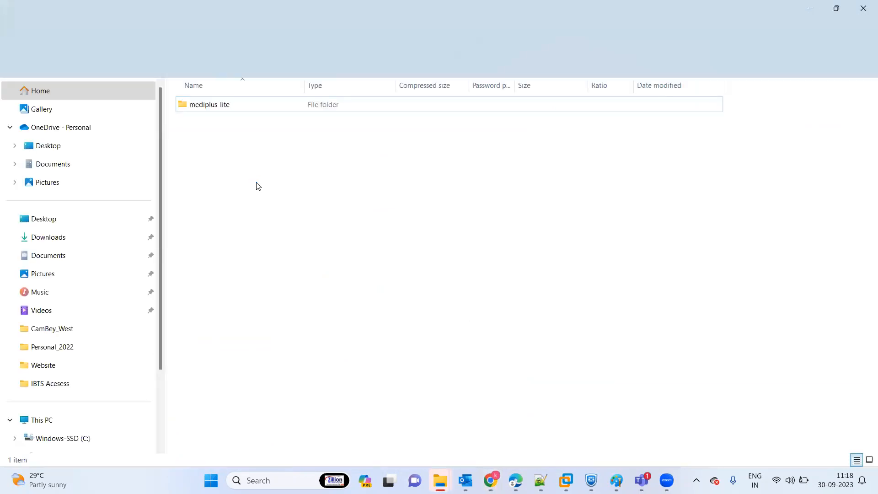
{"action": "double_click", "coordinate": [210, 109]}
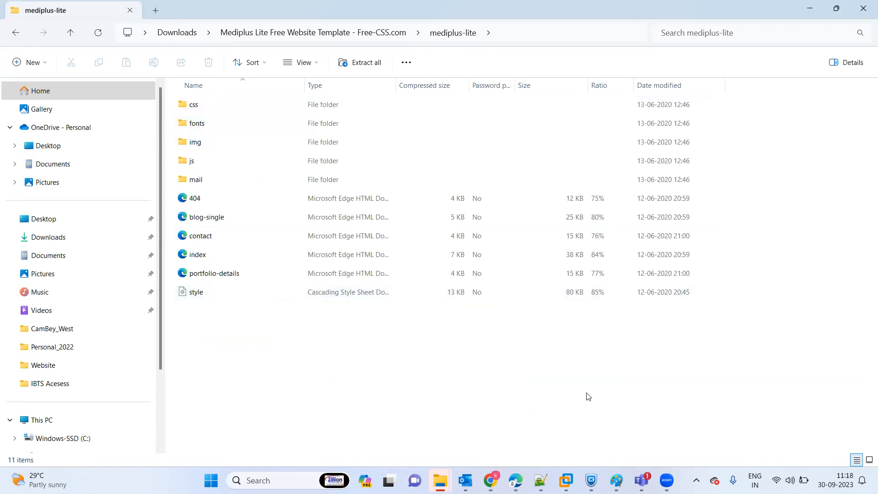
- Switch to Edge, open Remote Desktop Connection, and copy the public IP address from the p2ssqlvm overview
{"action": "left_click", "coordinate": [515, 481]}
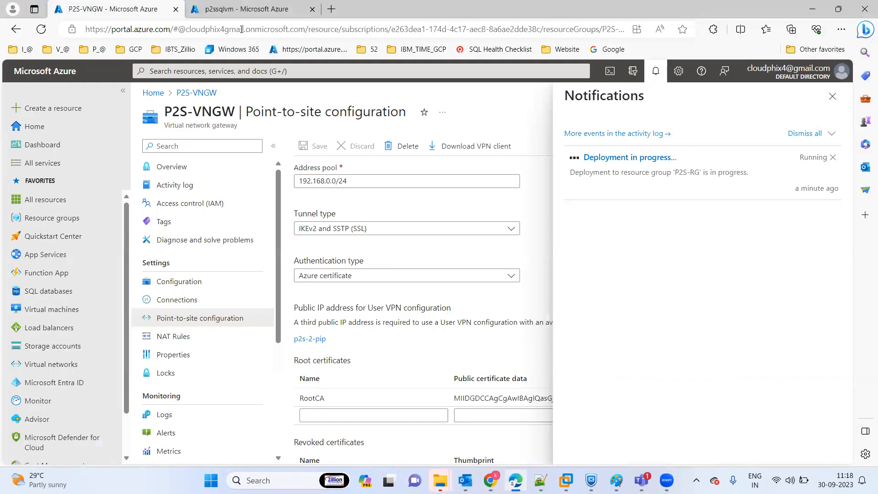
{"action": "left_click", "coordinate": [231, 7]}
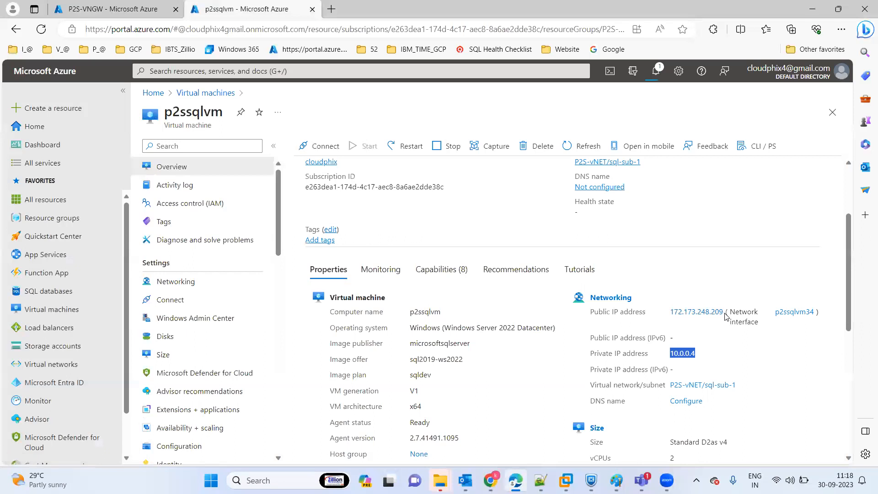
{"action": "left_click_drag", "start_coordinate": [662, 313], "coordinate": [725, 314]}
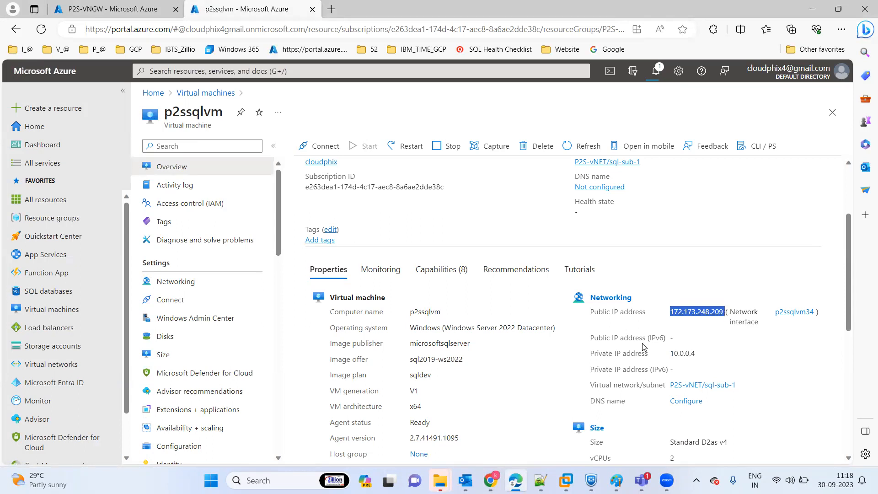
{"action": "key", "text": "super+r"}
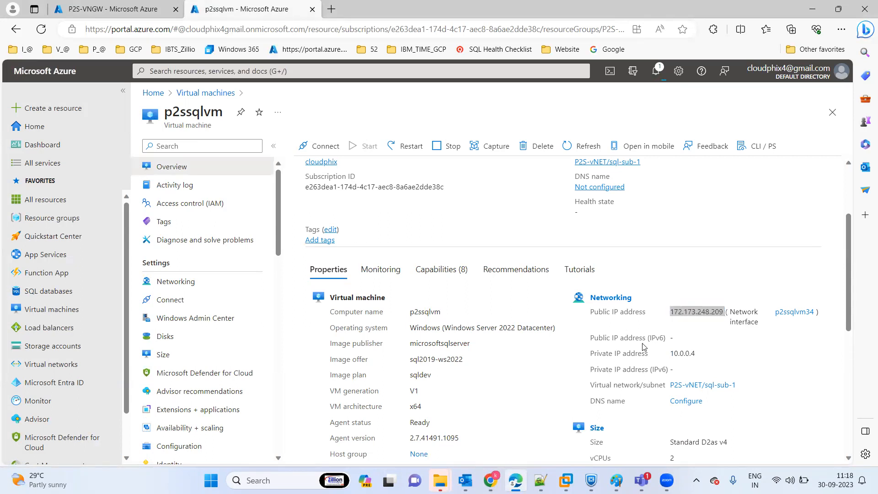
{"action": "key", "text": "Return"}
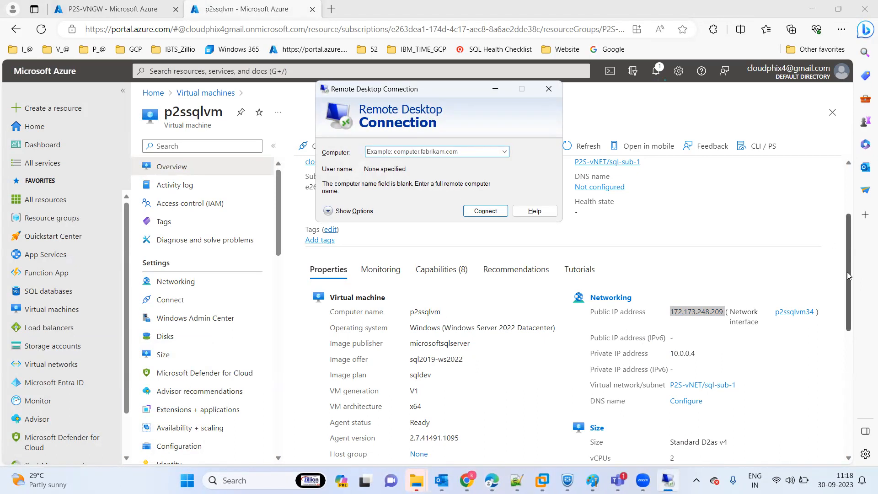
{"action": "left_click_drag", "start_coordinate": [847, 272], "coordinate": [853, 180]}
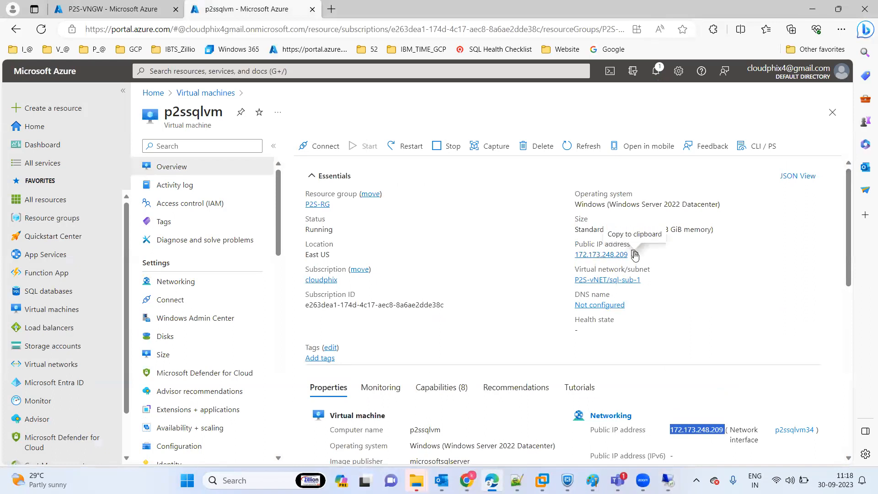
{"action": "left_click", "coordinate": [634, 255]}
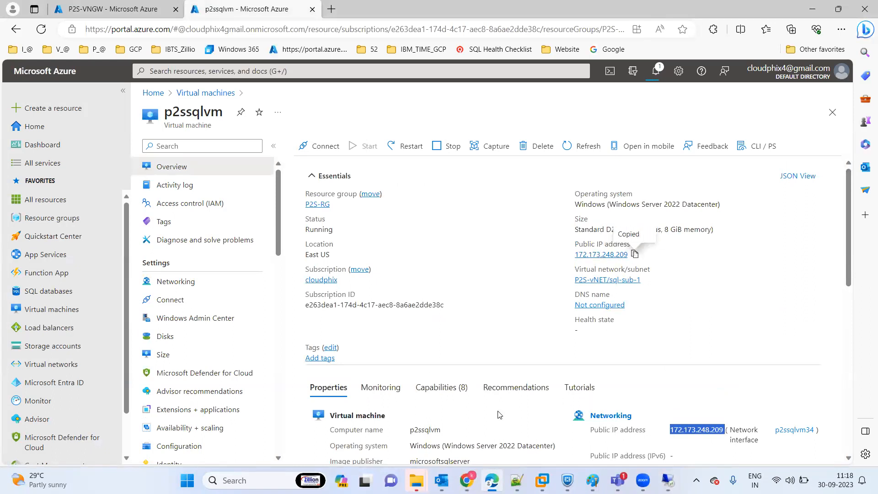
- Connect to 172.173.248.209 over Remote Desktop, entering the account password and accepting the unverified certificate
{"action": "left_click", "coordinate": [667, 479]}
{"action": "key", "text": "ctrl+v"}
{"action": "key", "text": "Return"}
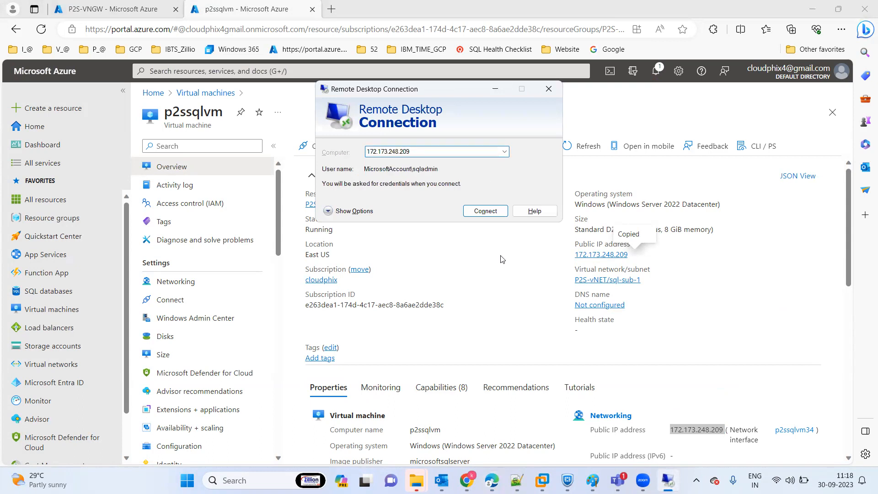
{"action": "left_click", "coordinate": [479, 215]}
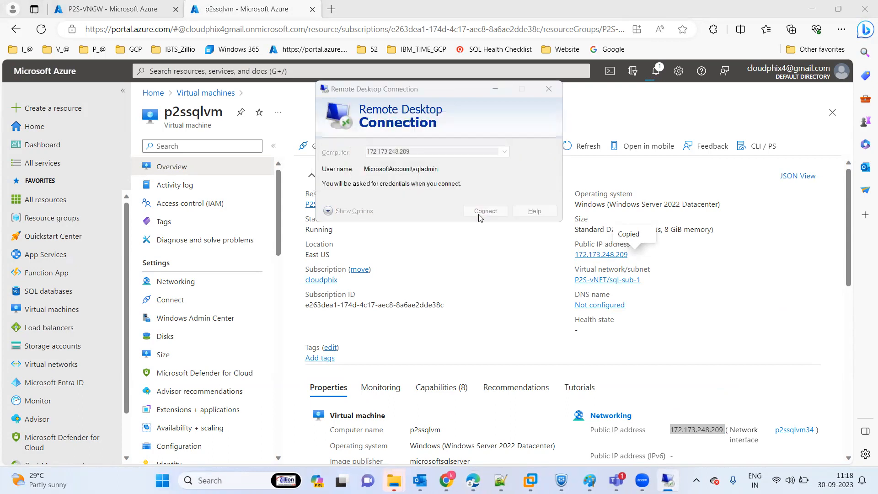
{"action": "type", "text": "P••••••••••"}
{"action": "key", "text": "Return"}
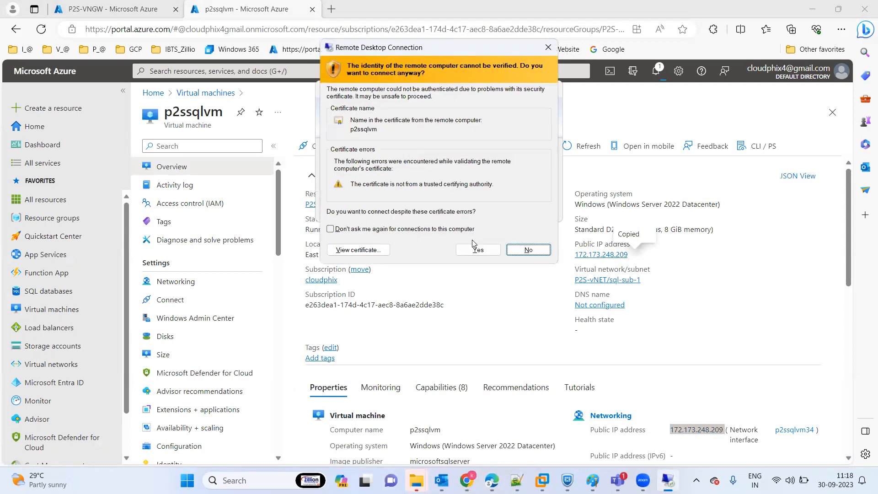
{"action": "left_click", "coordinate": [478, 250]}
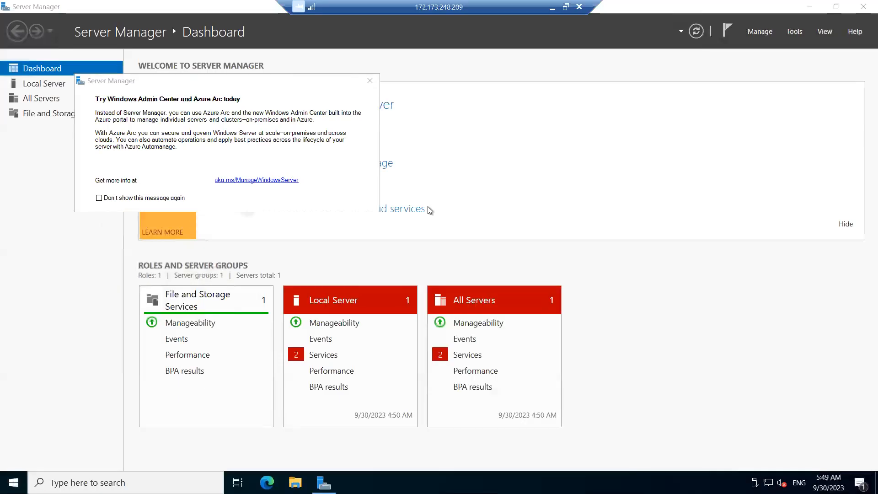
- Dismiss the Server Manager message and turn off IE Enhanced Security Configuration for both administrators and users
{"action": "left_click", "coordinate": [371, 81]}
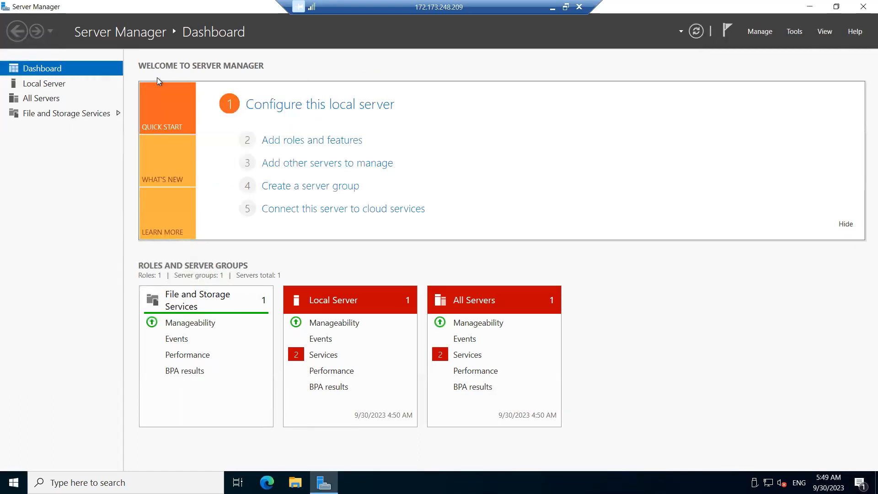
{"action": "left_click", "coordinate": [39, 85]}
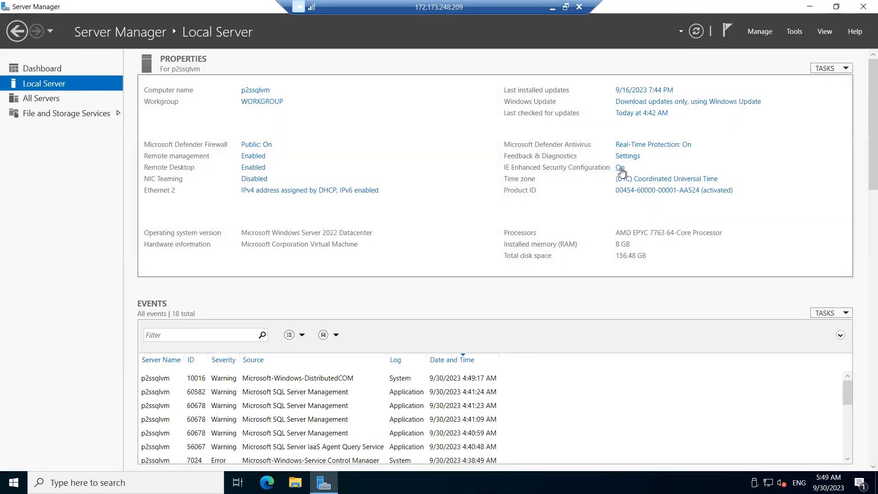
{"action": "left_click", "coordinate": [620, 169]}
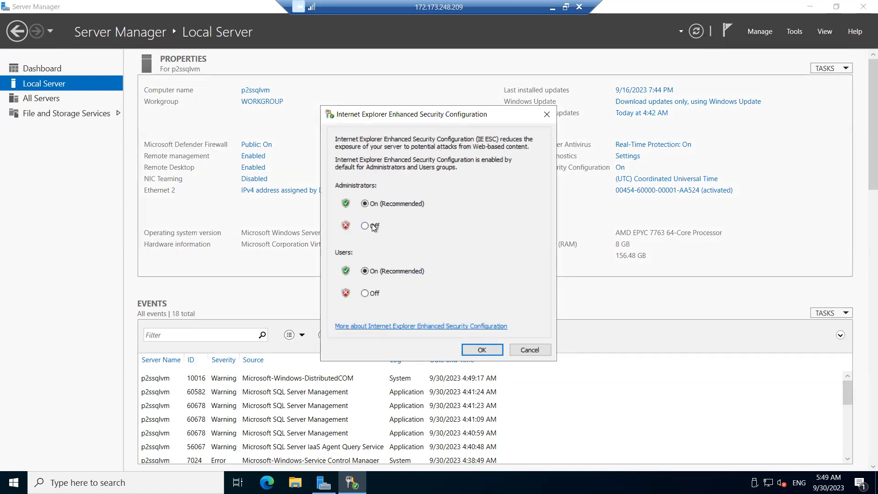
{"action": "left_click", "coordinate": [372, 224]}
{"action": "left_click", "coordinate": [366, 294]}
{"action": "left_click", "coordinate": [483, 351]}
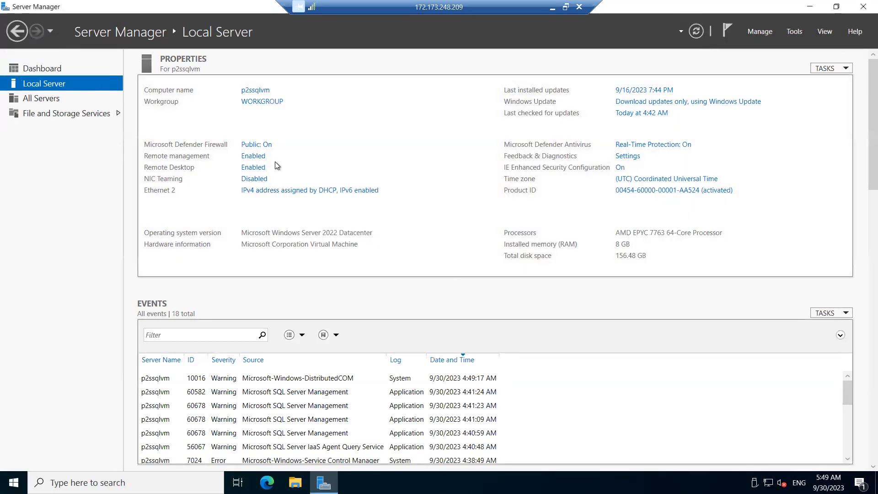
- Start adding roles and features to p2ssqlvm with a role-based installation, and review the available server roles
{"action": "left_click", "coordinate": [50, 70]}
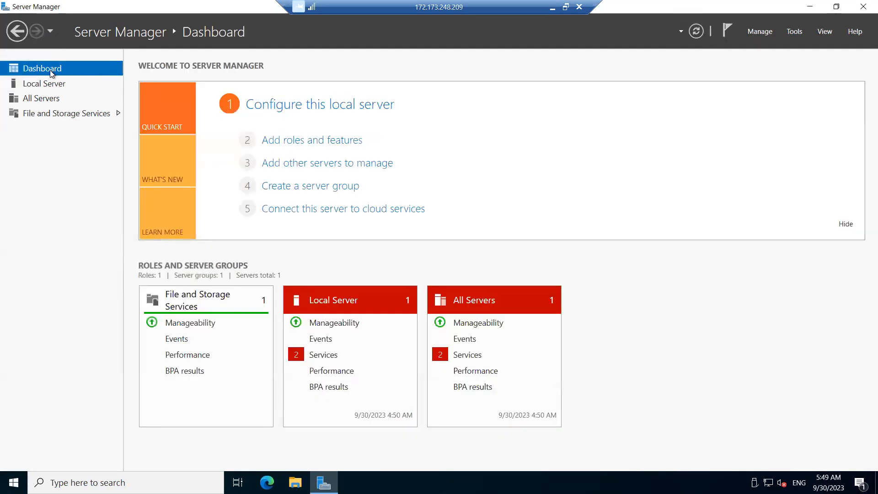
{"action": "left_click", "coordinate": [298, 142]}
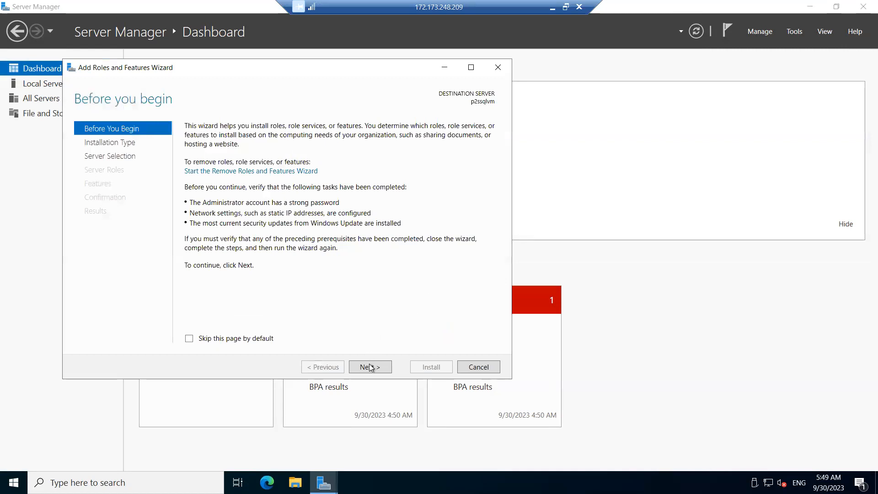
{"action": "left_click", "coordinate": [369, 366]}
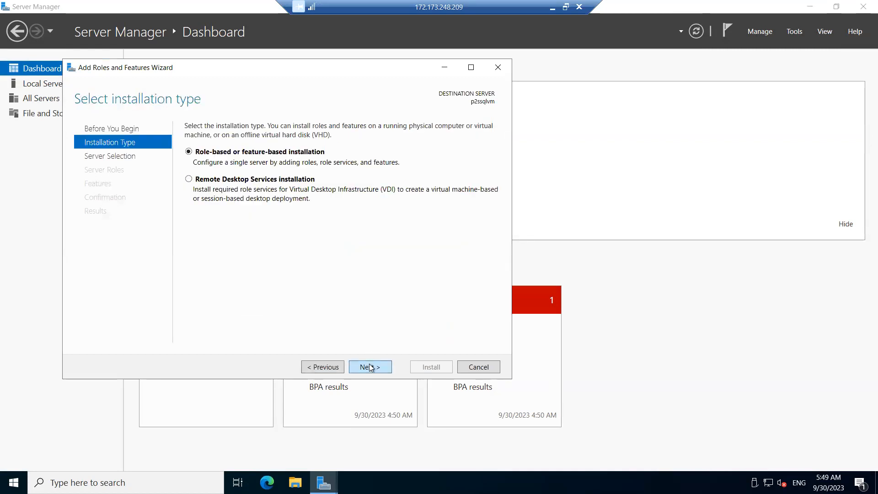
{"action": "left_click", "coordinate": [369, 366]}
{"action": "left_click", "coordinate": [369, 366]}
{"action": "left_click", "coordinate": [370, 367]}
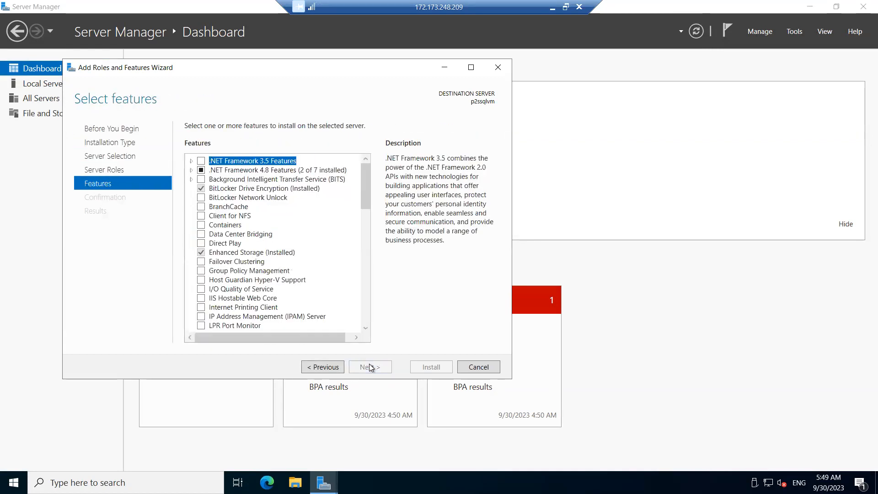
{"action": "left_click", "coordinate": [328, 367]}
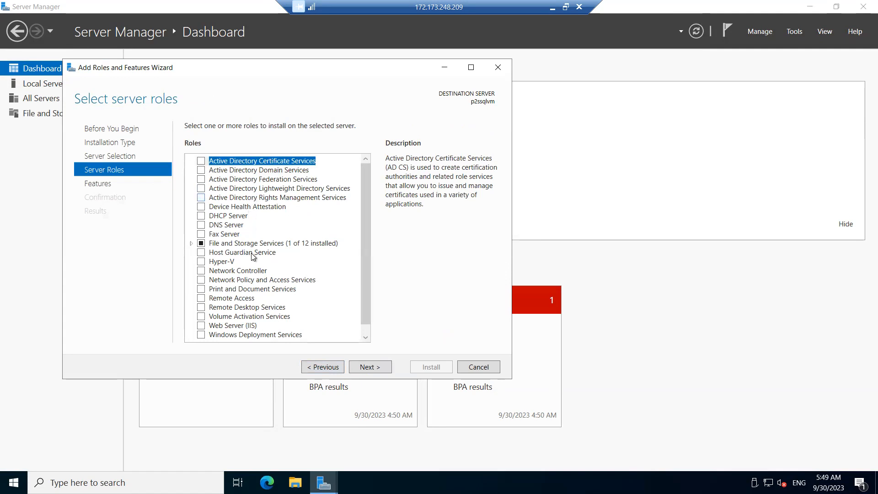
{"action": "left_click_drag", "start_coordinate": [367, 207], "coordinate": [355, 301]}
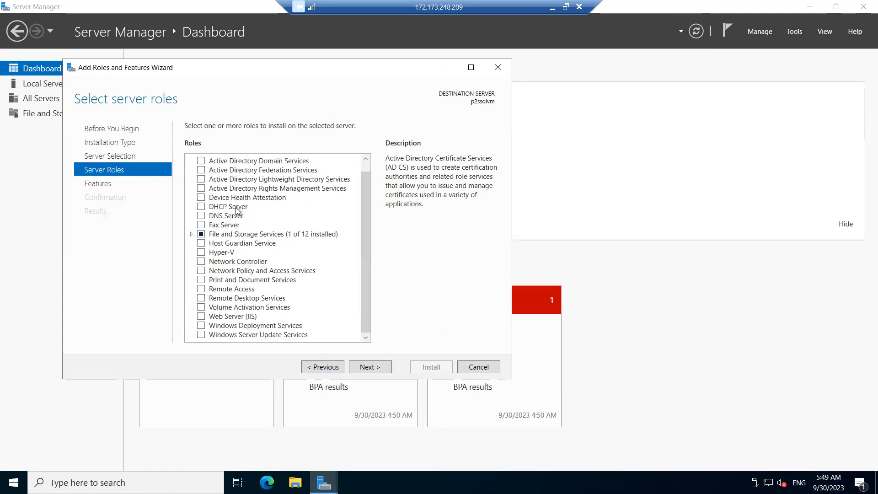
- Examine the full list of installable features, including the options within .NET Framework 3.5 Features
{"action": "left_click", "coordinate": [368, 367]}
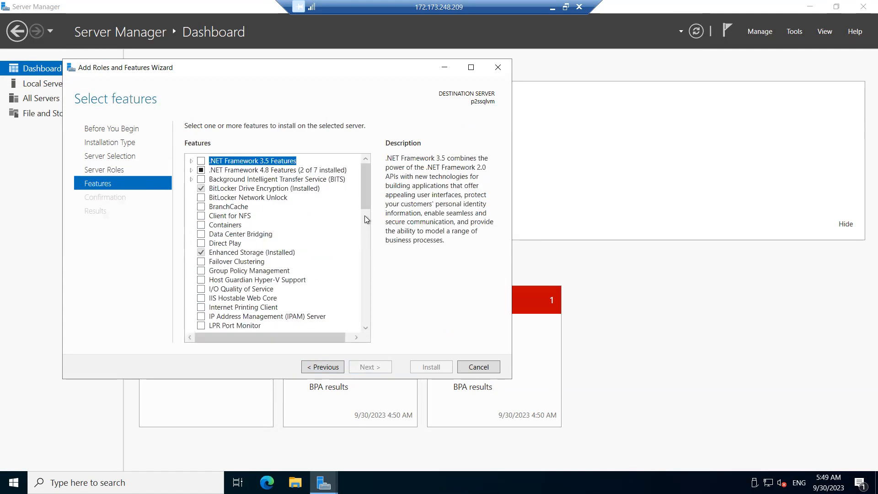
{"action": "left_click_drag", "start_coordinate": [366, 191], "coordinate": [361, 315]}
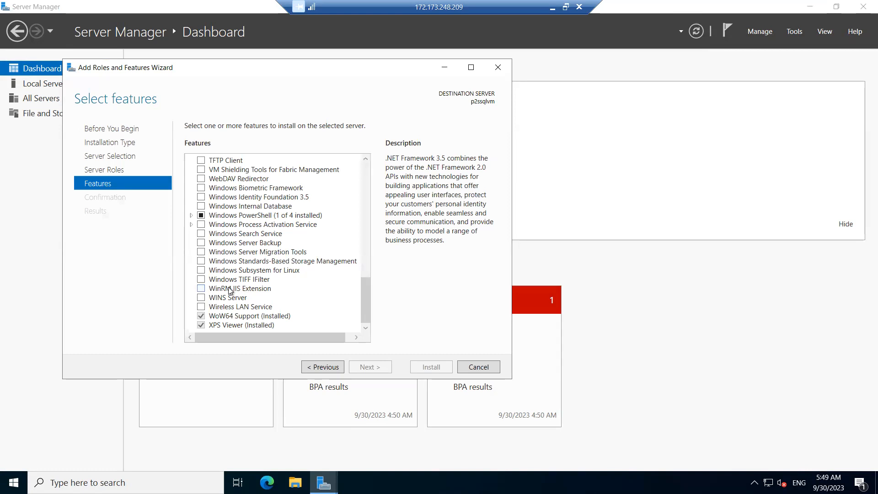
{"action": "left_click_drag", "start_coordinate": [366, 296], "coordinate": [365, 226]}
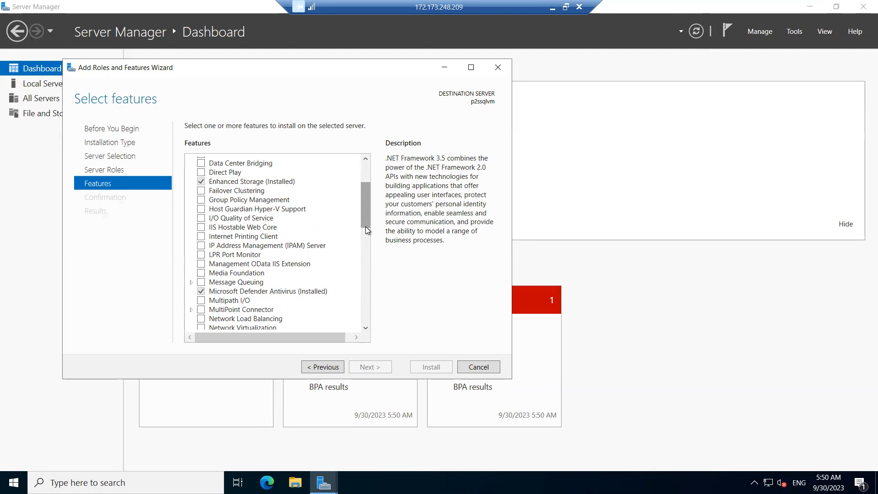
{"action": "left_click_drag", "start_coordinate": [369, 210], "coordinate": [256, 171]}
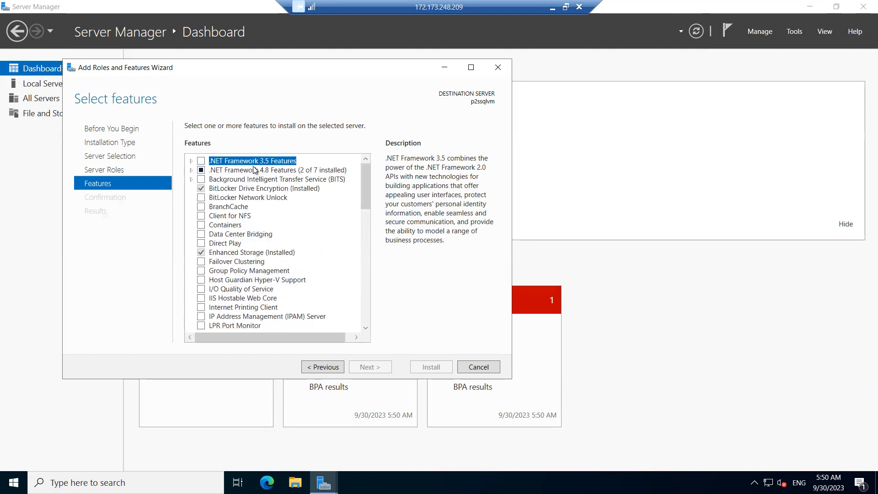
{"action": "left_click", "coordinate": [191, 161]}
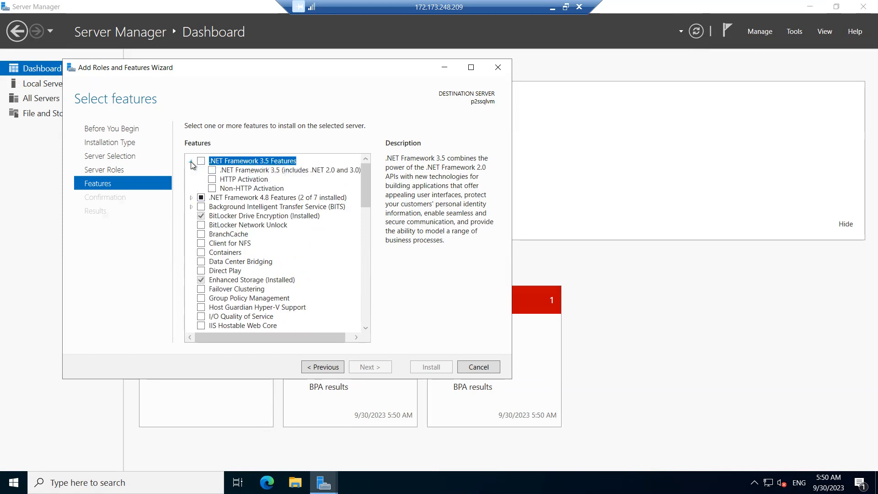
{"action": "left_click", "coordinate": [190, 161]}
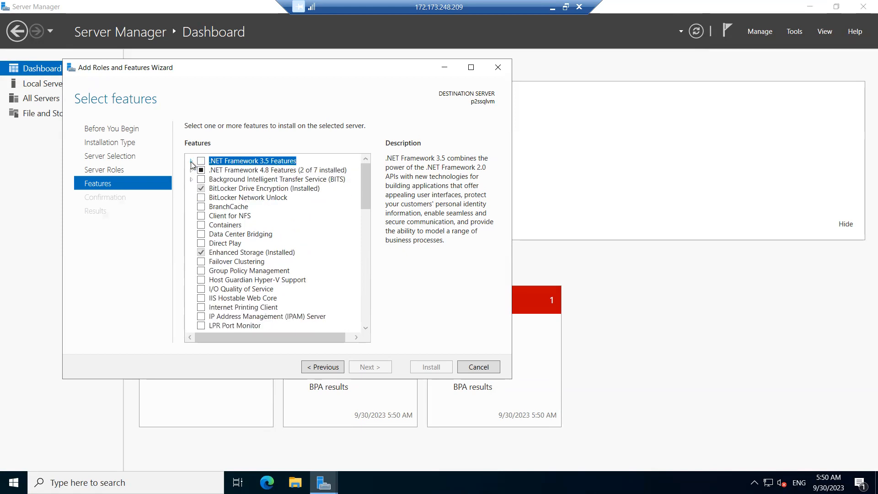
{"action": "left_click", "coordinate": [365, 329]}
{"action": "left_click", "coordinate": [365, 329]}
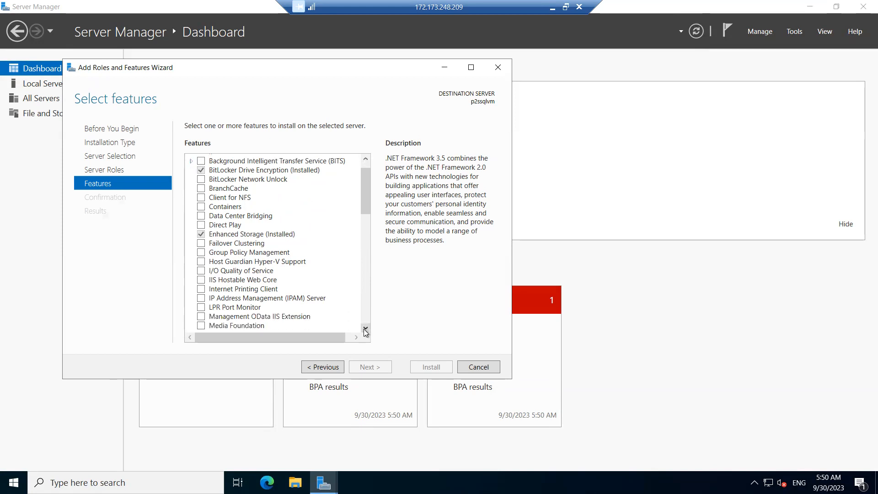
{"action": "left_click", "coordinate": [364, 329]}
{"action": "left_click", "coordinate": [364, 329]}
{"action": "left_click", "coordinate": [364, 329]}
{"action": "left_click", "coordinate": [365, 329]}
{"action": "left_click", "coordinate": [365, 328]}
{"action": "left_click", "coordinate": [364, 329]}
{"action": "left_click", "coordinate": [364, 329]}
{"action": "left_click", "coordinate": [365, 329]}
{"action": "left_click", "coordinate": [364, 328]}
{"action": "left_click", "coordinate": [364, 329]}
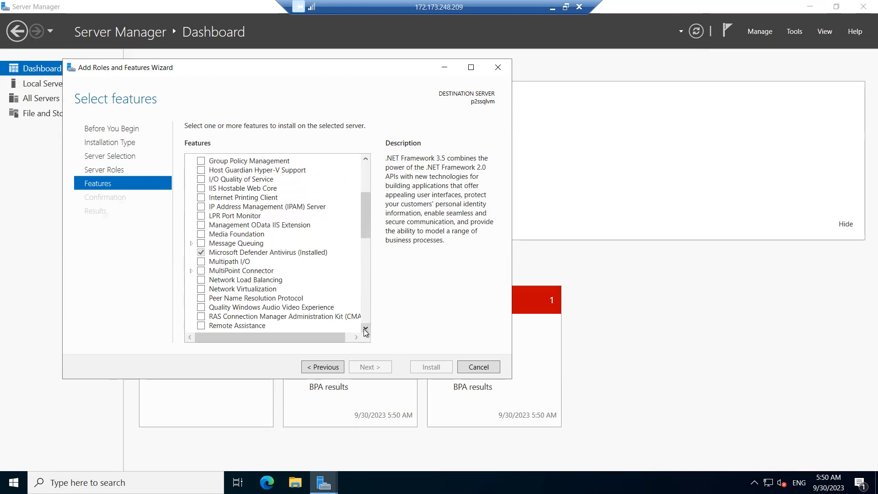
{"action": "left_click", "coordinate": [364, 328]}
{"action": "left_click", "coordinate": [365, 329]}
{"action": "left_click", "coordinate": [364, 329]}
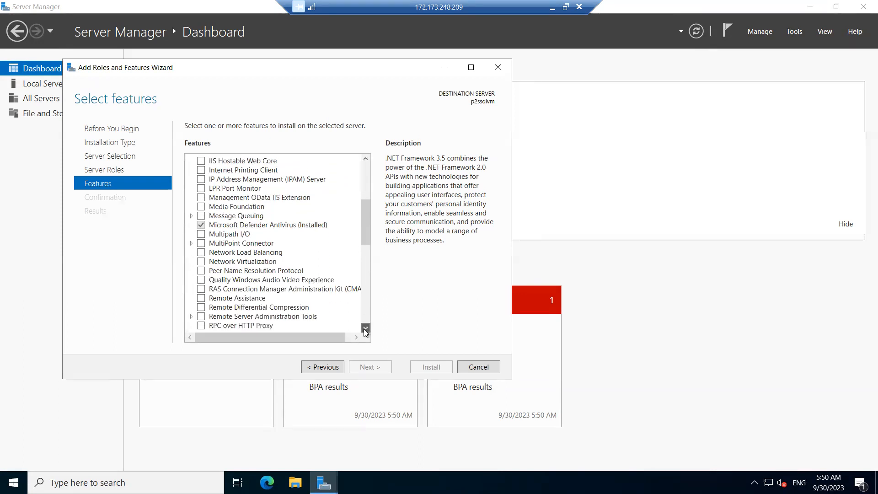
{"action": "left_click", "coordinate": [365, 328]}
{"action": "left_click", "coordinate": [364, 328]}
{"action": "left_click", "coordinate": [365, 328]}
{"action": "left_click", "coordinate": [364, 328]}
{"action": "left_click", "coordinate": [365, 329]}
{"action": "left_click", "coordinate": [365, 328]}
{"action": "left_click", "coordinate": [365, 328]}
{"action": "left_click", "coordinate": [364, 329]}
{"action": "double_click", "coordinate": [365, 328]}
{"action": "double_click", "coordinate": [364, 329]}
{"action": "double_click", "coordinate": [365, 328]}
{"action": "triple_click", "coordinate": [364, 329]}
{"action": "left_click", "coordinate": [365, 328]}
{"action": "left_click", "coordinate": [364, 328]}
{"action": "left_click", "coordinate": [364, 328]}
{"action": "left_click", "coordinate": [365, 328]}
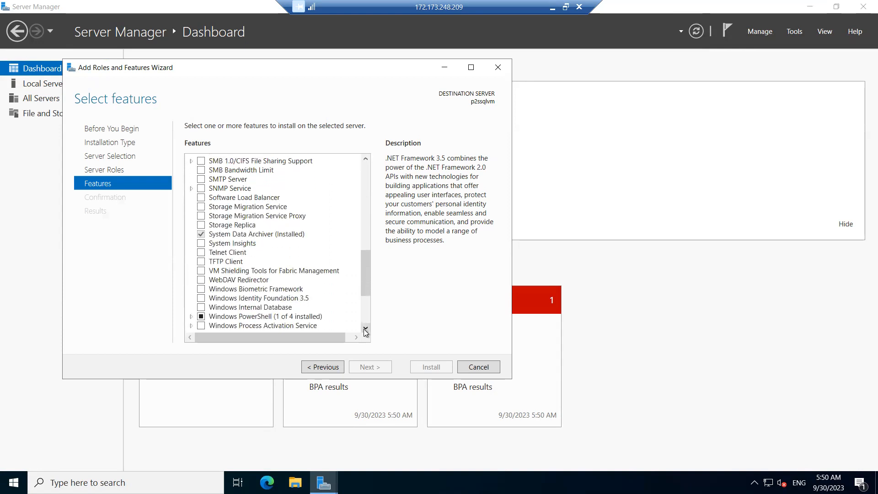
{"action": "left_click", "coordinate": [365, 328]}
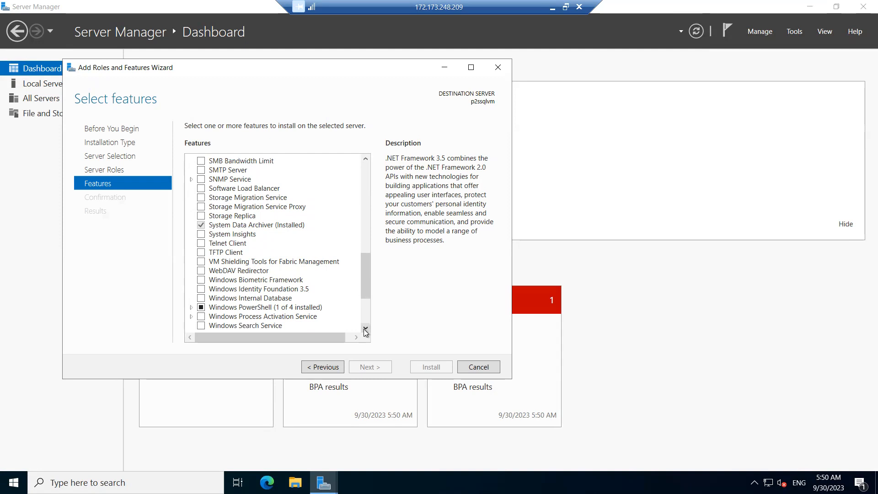
{"action": "left_click", "coordinate": [364, 328]}
{"action": "left_click", "coordinate": [364, 328]}
{"action": "left_click", "coordinate": [365, 329]}
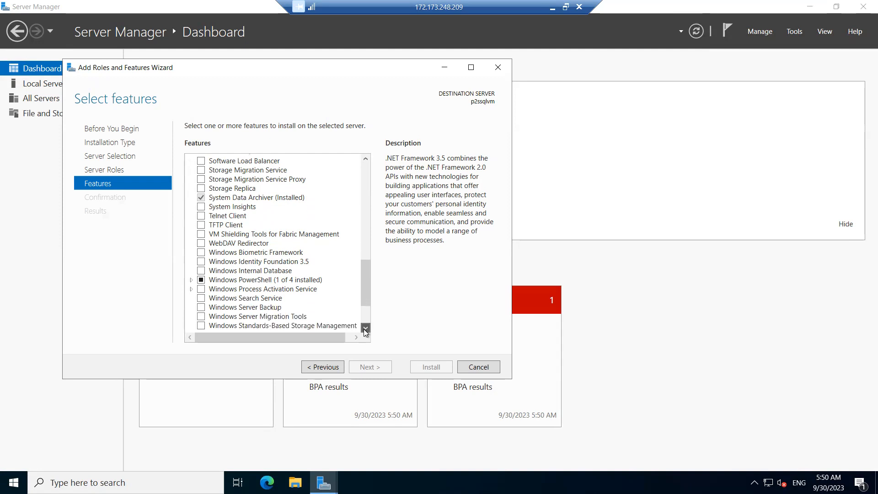
{"action": "left_click", "coordinate": [364, 329]}
{"action": "left_click", "coordinate": [365, 328]}
{"action": "left_click", "coordinate": [364, 329]}
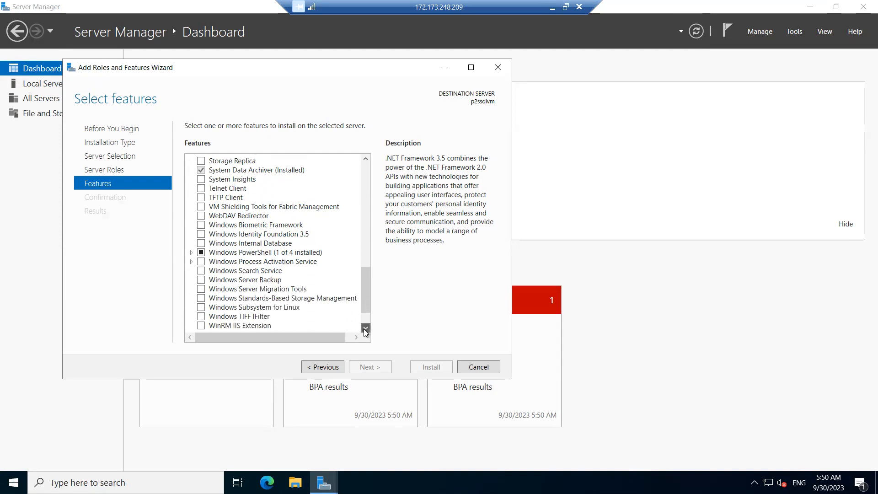
{"action": "left_click", "coordinate": [365, 329]}
{"action": "left_click", "coordinate": [365, 328]}
{"action": "left_click", "coordinate": [364, 328]}
{"action": "left_click", "coordinate": [365, 329]}
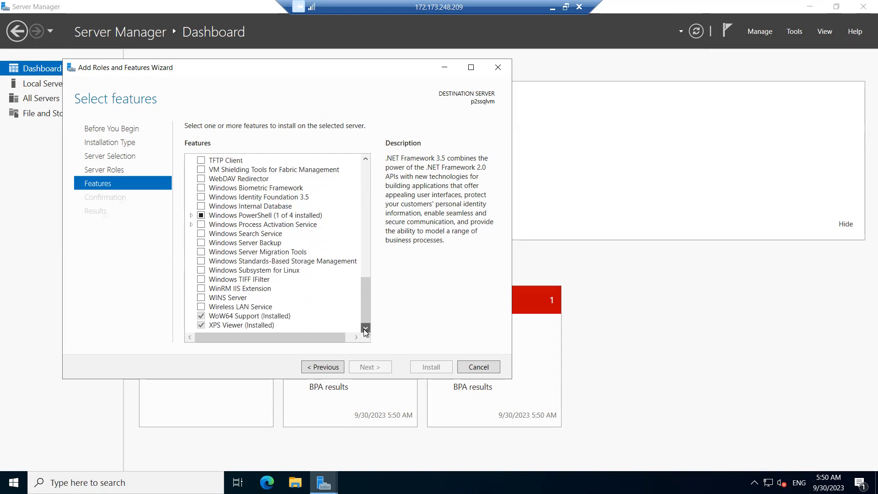
- Return to the server roles and select Web Server (IIS) with its required management tools
{"action": "left_click", "coordinate": [323, 368]}
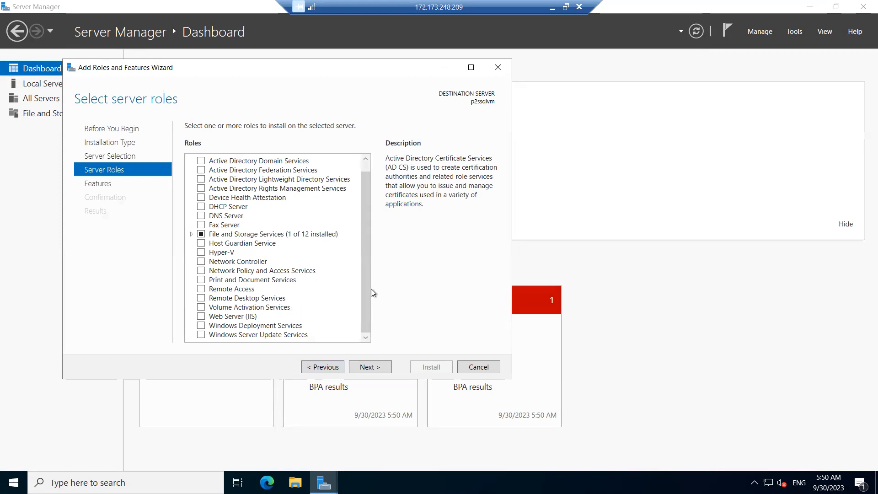
{"action": "left_click", "coordinate": [202, 316]}
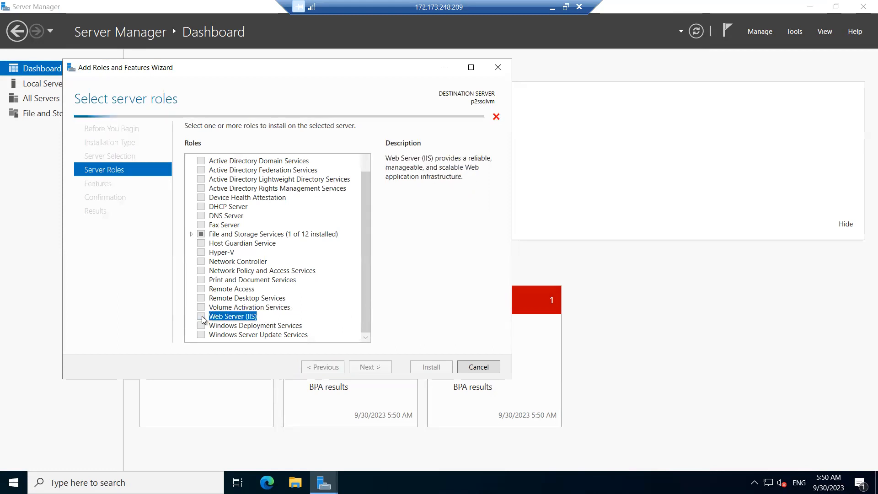
{"action": "left_click", "coordinate": [317, 314]}
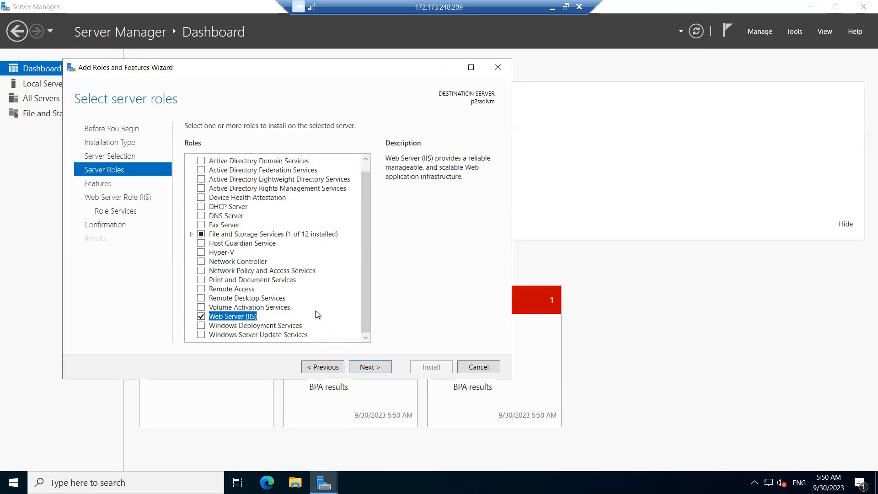
- Keep the default features and role services, and install the Web Server (IIS) role
{"action": "left_click", "coordinate": [373, 366]}
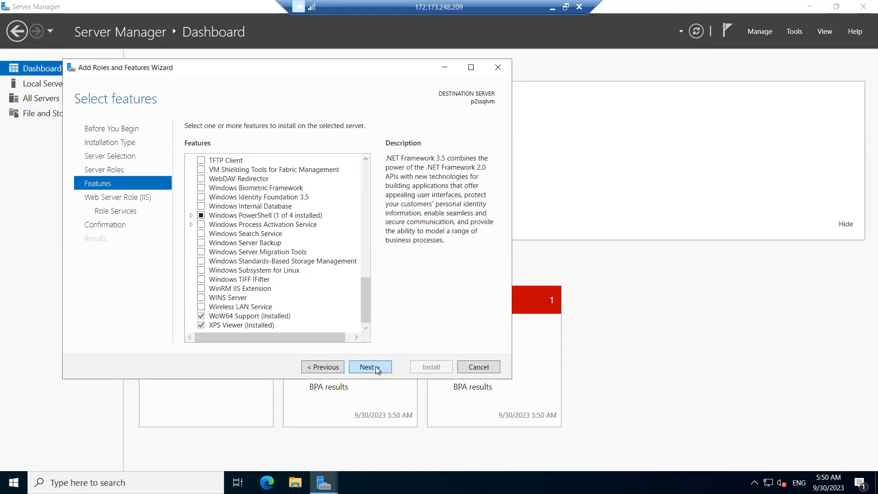
{"action": "left_click", "coordinate": [375, 368]}
{"action": "left_click", "coordinate": [370, 367]}
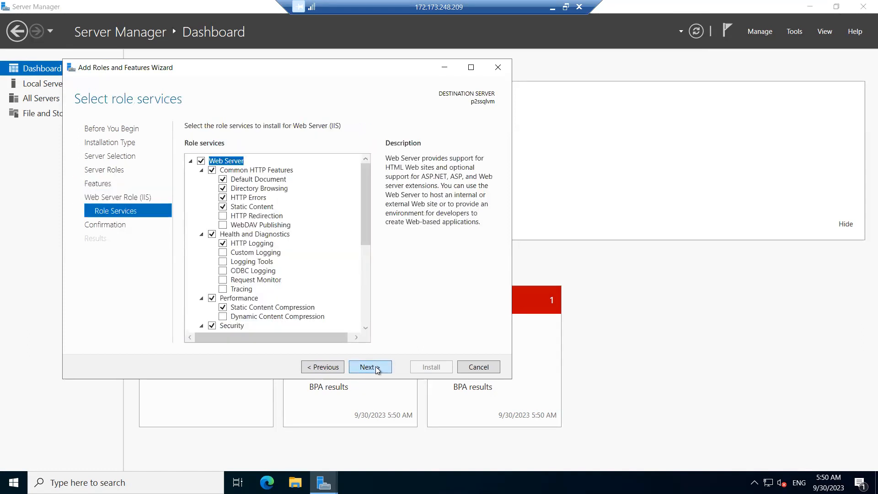
{"action": "left_click", "coordinate": [370, 367]}
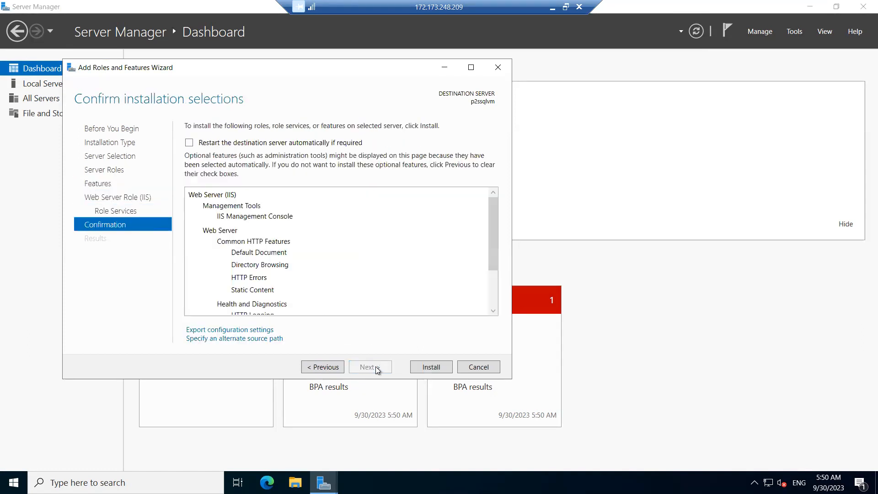
{"action": "left_click", "coordinate": [435, 371]}
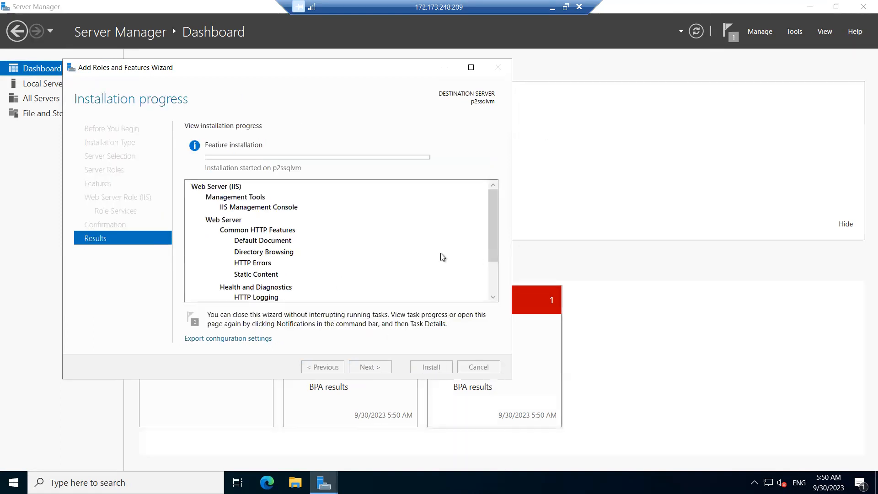
- Minimize the wizard and Server Manager, open File Explorer, and look through the C: drive and its Windows folder
{"action": "left_click", "coordinate": [446, 68]}
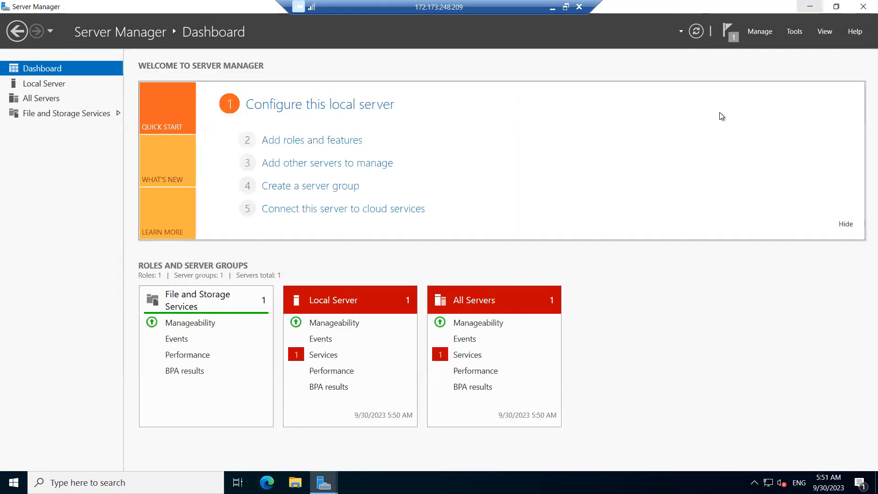
{"action": "left_click", "coordinate": [809, 6]}
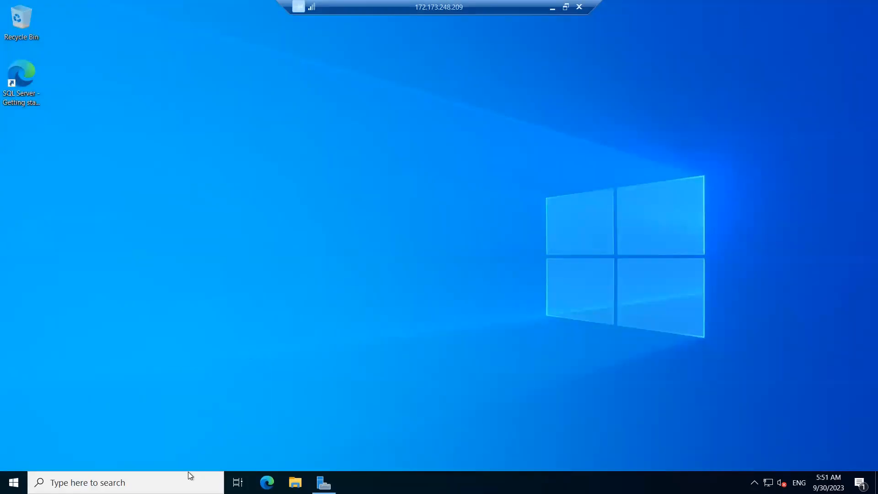
{"action": "left_click", "coordinate": [296, 481]}
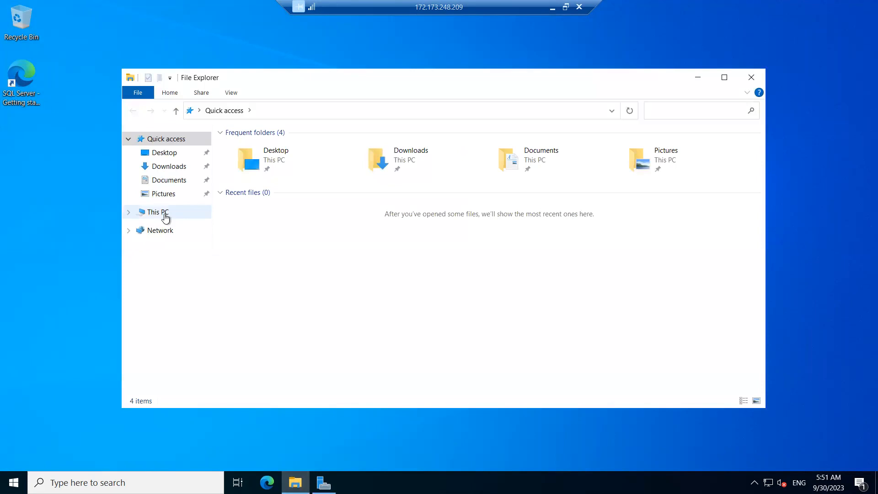
{"action": "left_click", "coordinate": [164, 213]}
{"action": "left_click", "coordinate": [440, 273]}
{"action": "double_click", "coordinate": [440, 273]}
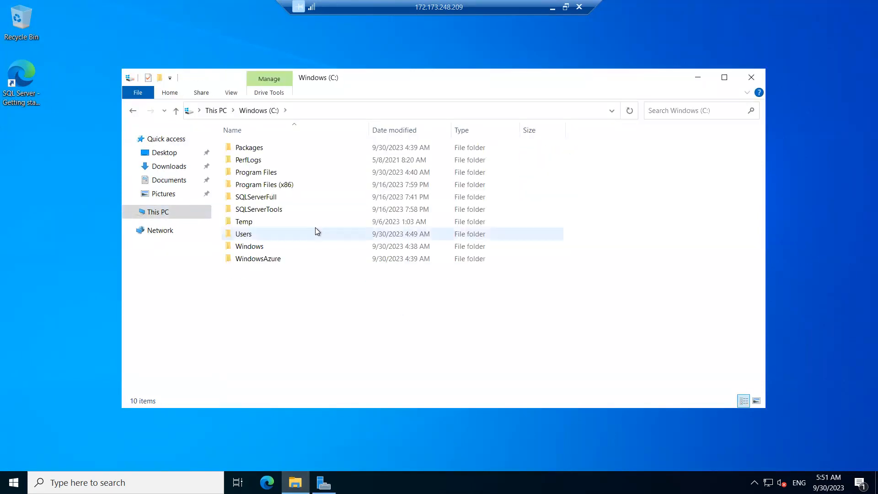
{"action": "double_click", "coordinate": [264, 247]}
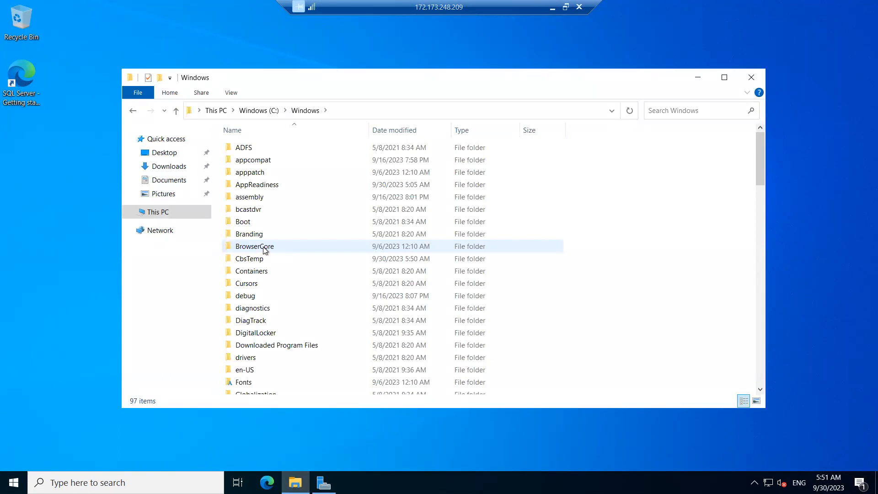
{"action": "left_click", "coordinate": [253, 112]}
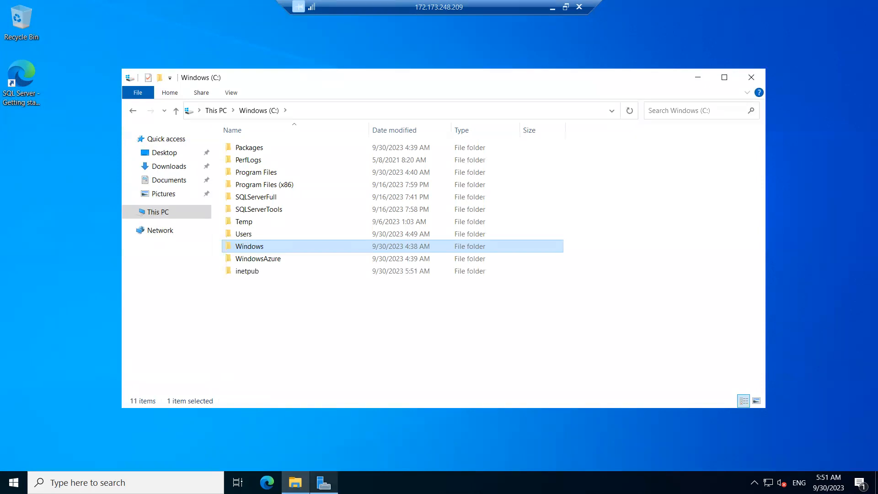
- Switch back to Server Manager and check the Web Server (IIS) installation progress
{"action": "left_click", "coordinate": [324, 483]}
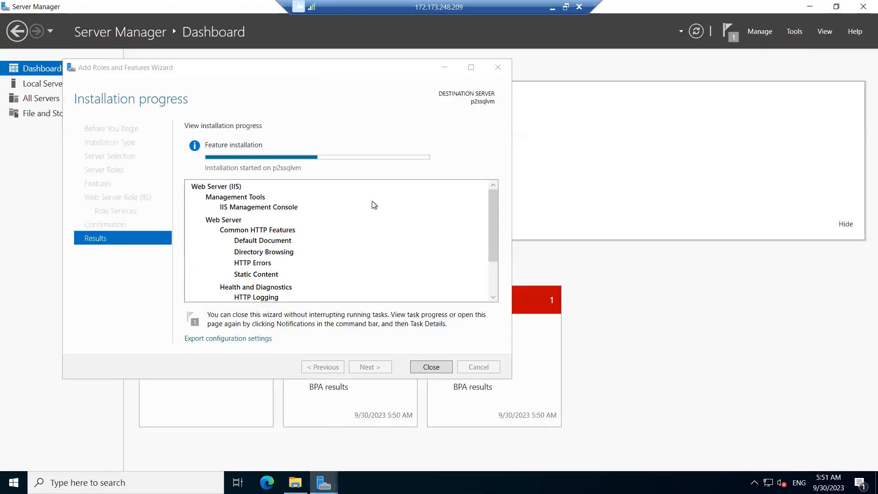
{"action": "left_click_drag", "start_coordinate": [309, 68], "coordinate": [323, 79]}
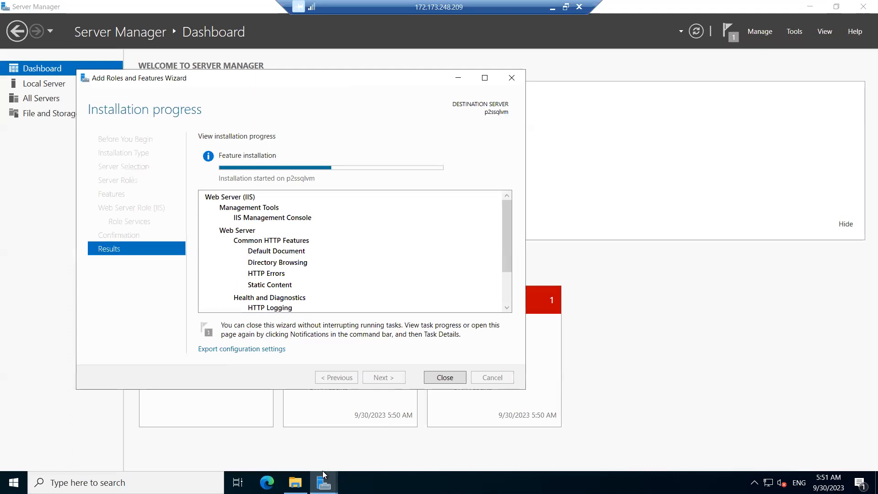
- Check the C: drive for the inetpub folder and return to the Add Roles and Features Wizard's installation progress
{"action": "left_click", "coordinate": [295, 483]}
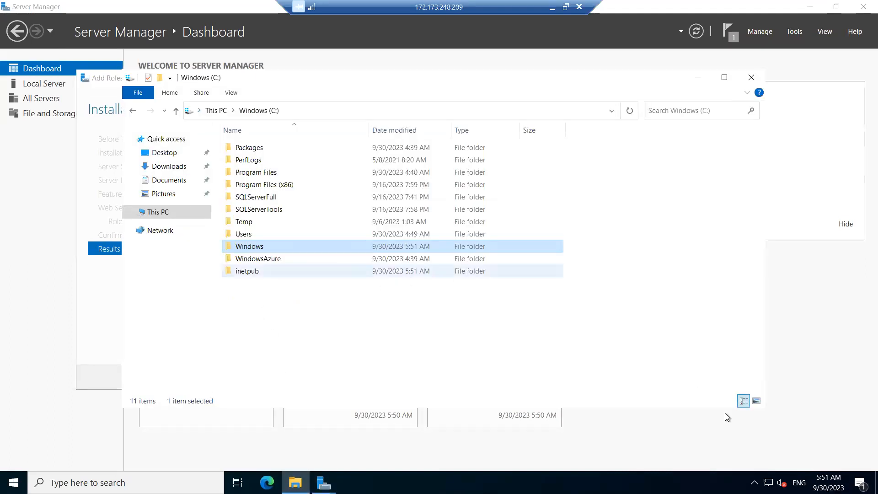
{"action": "left_click", "coordinate": [323, 481]}
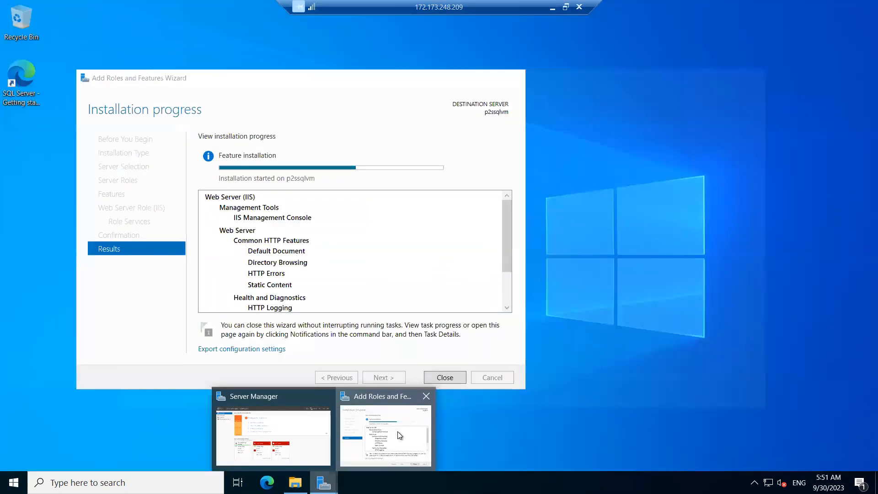
{"action": "left_click", "coordinate": [399, 433]}
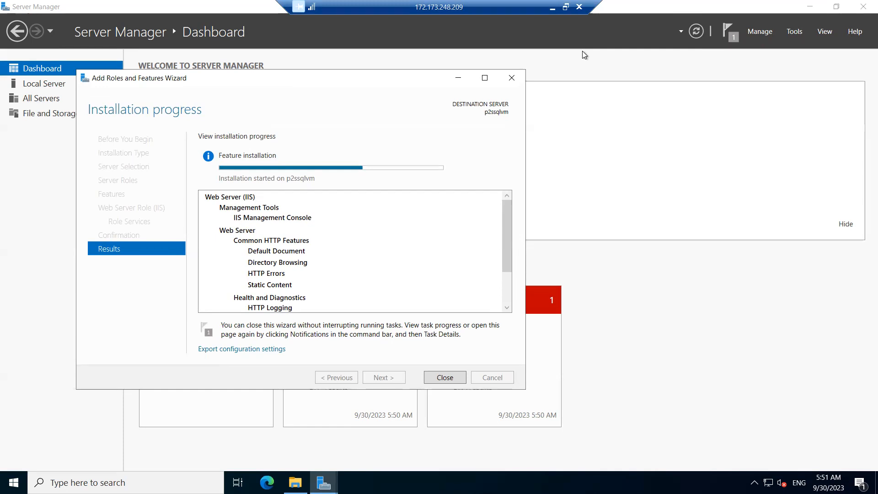
- Switch to the Azure portal, check the P2S-VNGW deployment notification, and reload its point-to-site configuration page
{"action": "left_click", "coordinate": [552, 7]}
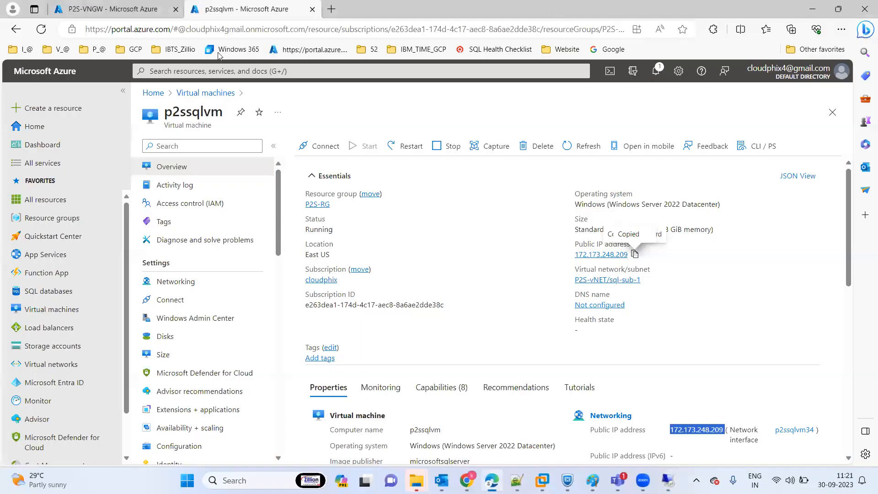
{"action": "left_click", "coordinate": [117, 19]}
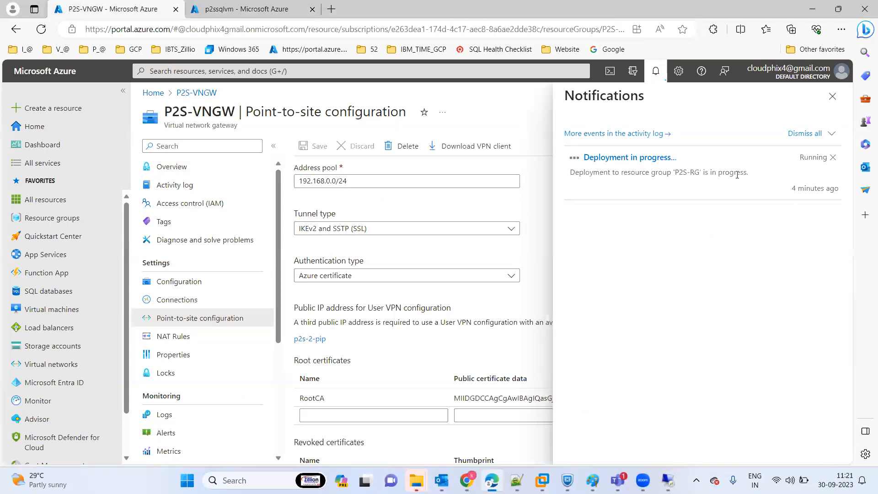
{"action": "left_click", "coordinate": [832, 96]}
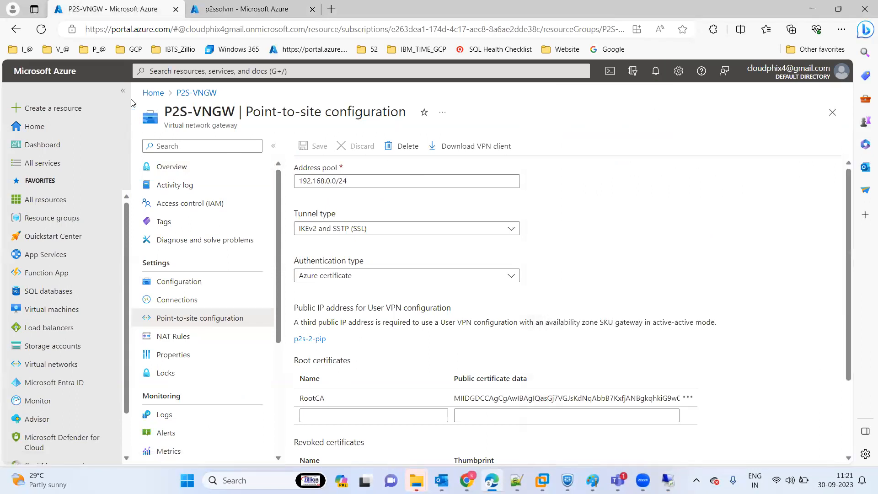
{"action": "left_click", "coordinate": [42, 29]}
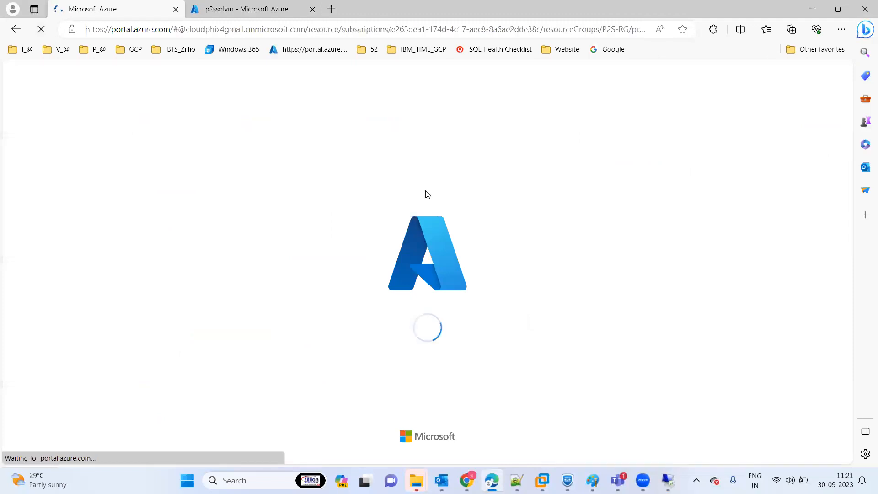
{"action": "left_click", "coordinate": [280, 12]}
{"action": "left_click", "coordinate": [127, 6]}
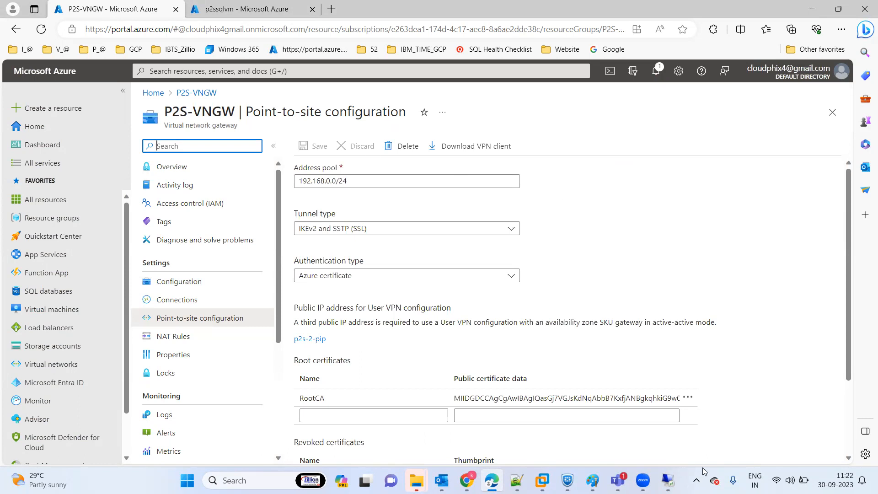
- Return to the p2ssqlvm remote session, close the role installation wizard, and open the C:\inetpub\wwwroot folder
{"action": "left_click", "coordinate": [668, 480]}
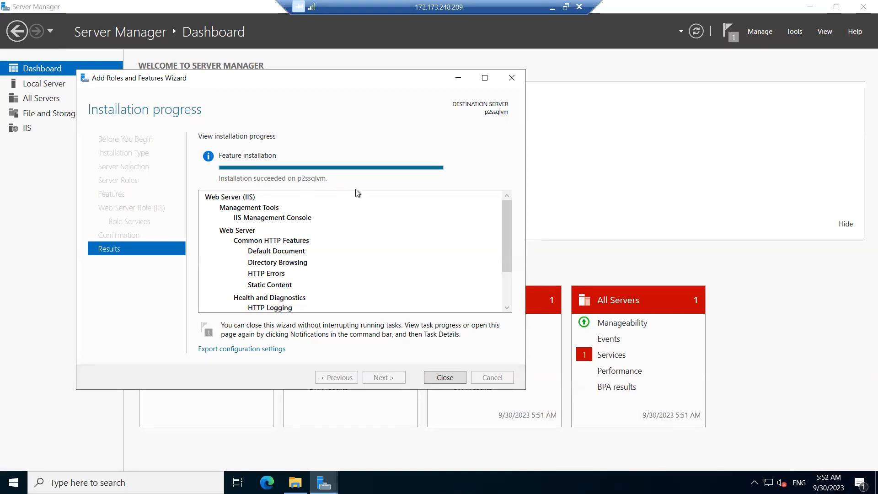
{"action": "left_click", "coordinate": [446, 377]}
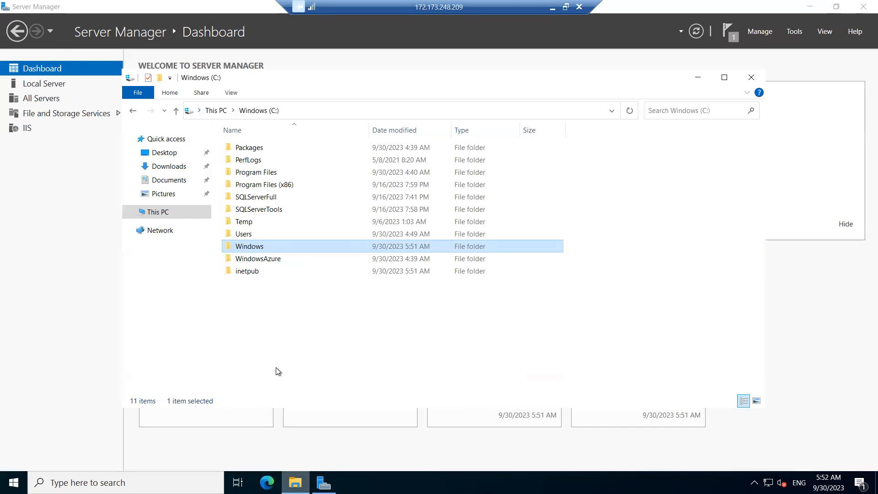
{"action": "double_click", "coordinate": [249, 275]}
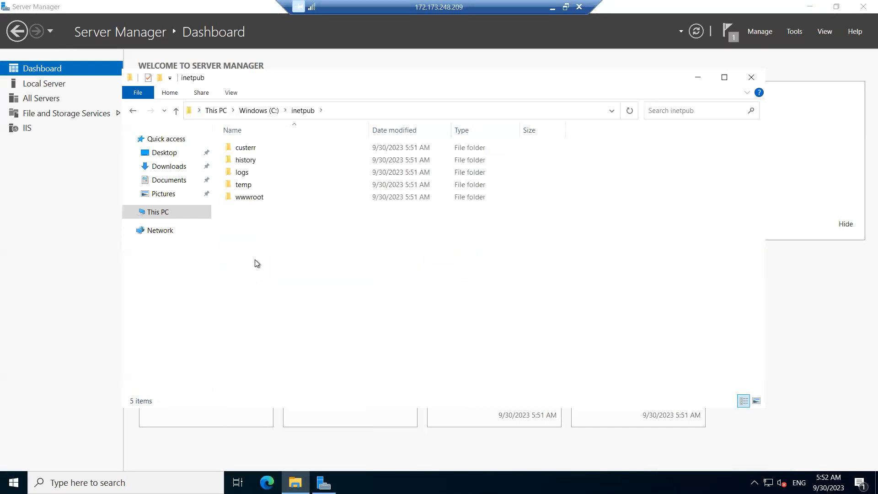
{"action": "double_click", "coordinate": [247, 197]}
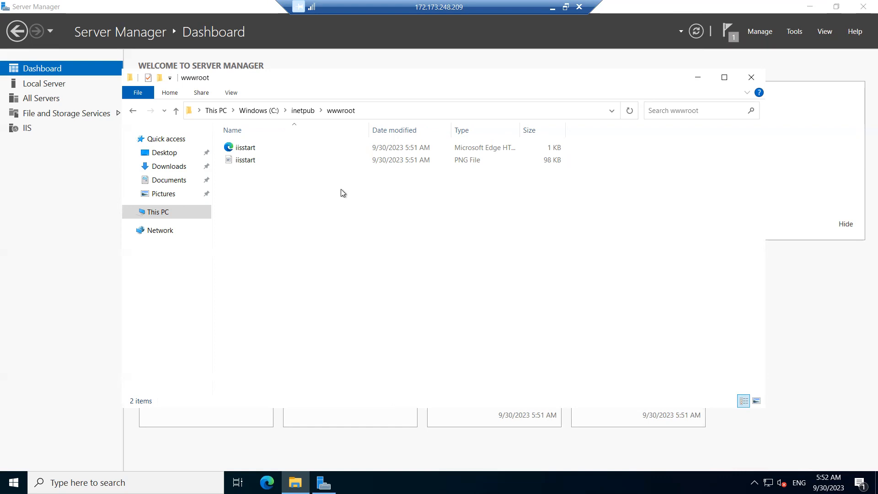
- Copy p2ssqlvm's public IP address from the Azure portal and browse to 172.173.248.209 in a new Edge tab
{"action": "left_click", "coordinate": [547, 9]}
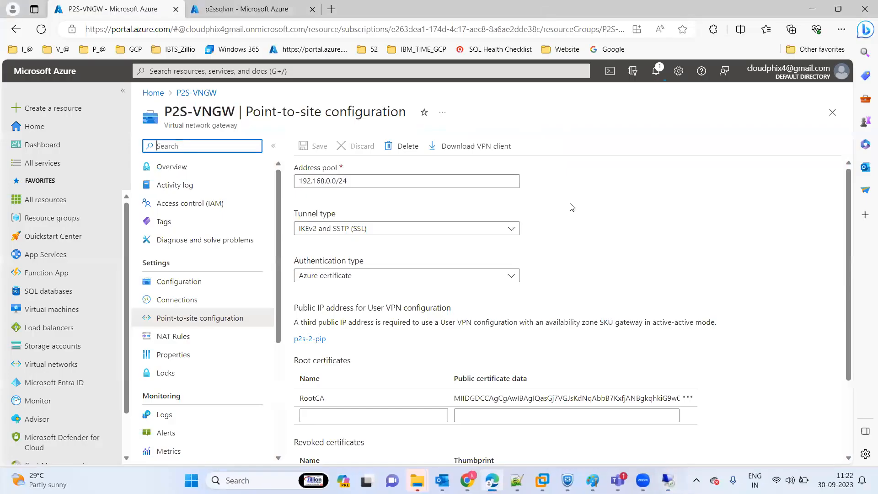
{"action": "left_click", "coordinate": [267, 7]}
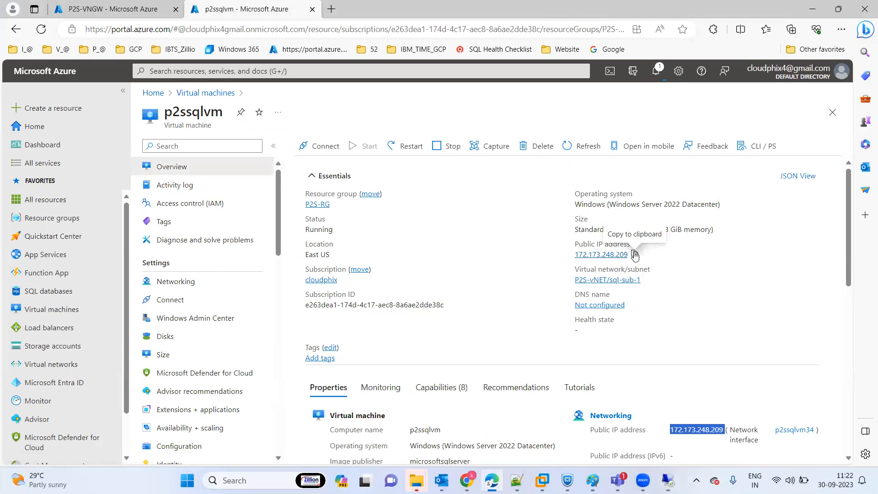
{"action": "left_click", "coordinate": [633, 253]}
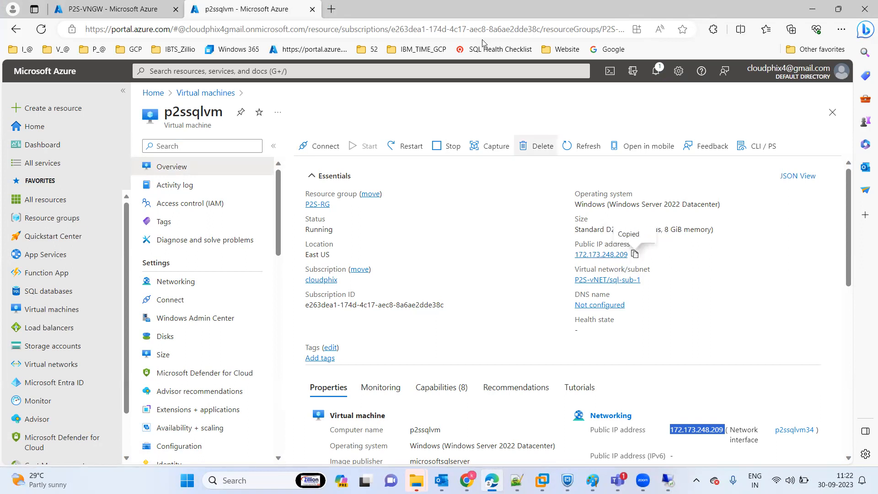
{"action": "left_click", "coordinate": [331, 9]}
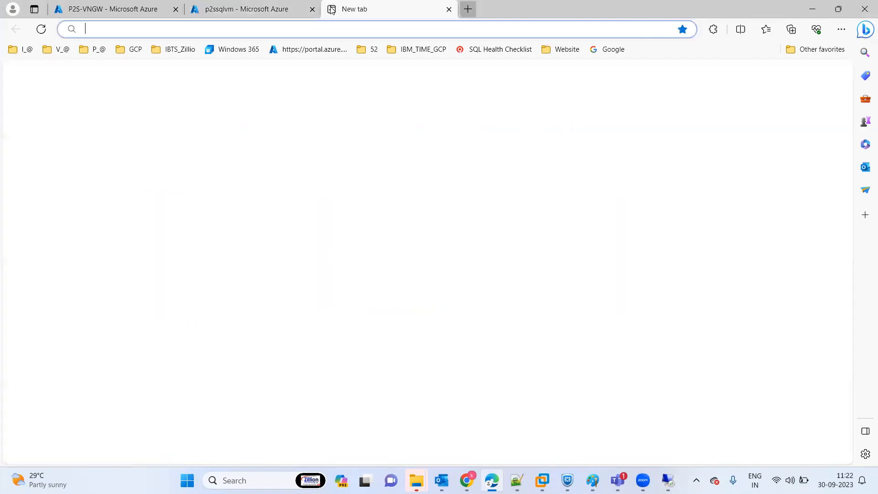
{"action": "key", "text": "ctrl+v"}
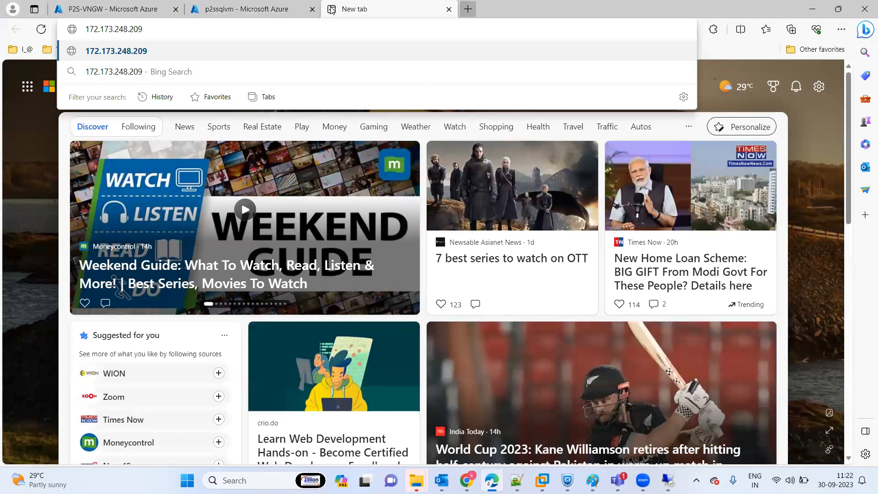
{"action": "key", "text": "Return"}
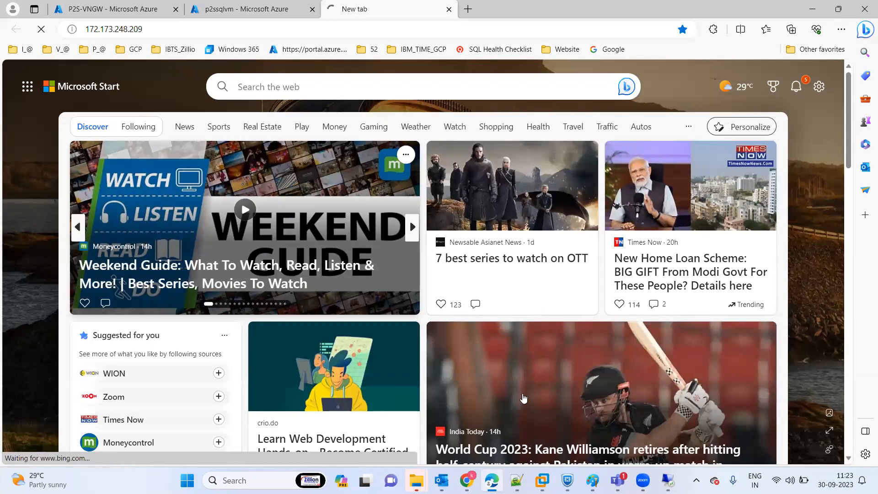
- Switch to Chrome and test the default IIS site at 172.173.248.209 in a new tab
{"action": "left_click", "coordinate": [466, 480]}
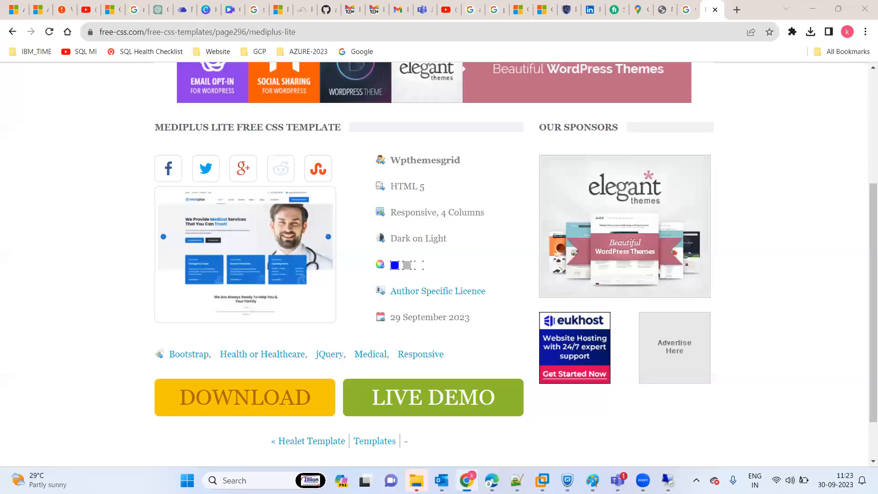
{"action": "left_click", "coordinate": [736, 10]}
{"action": "key", "text": "ctrl+v"}
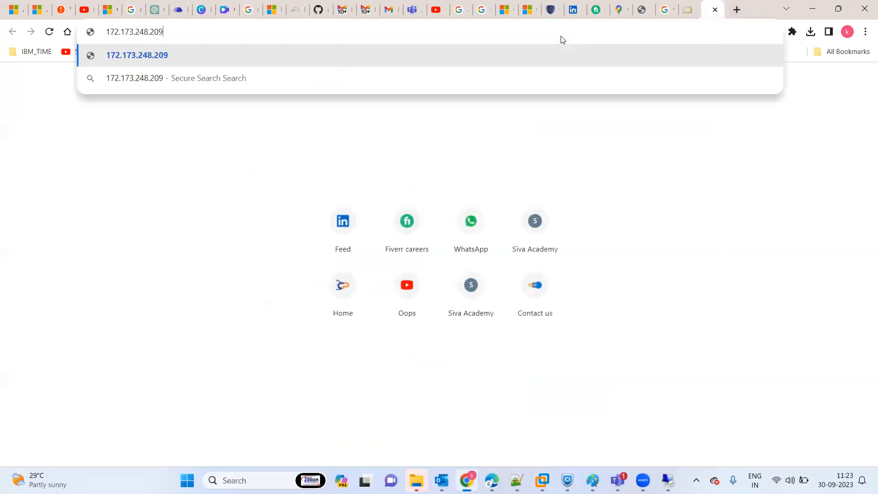
{"action": "key", "text": "Return"}
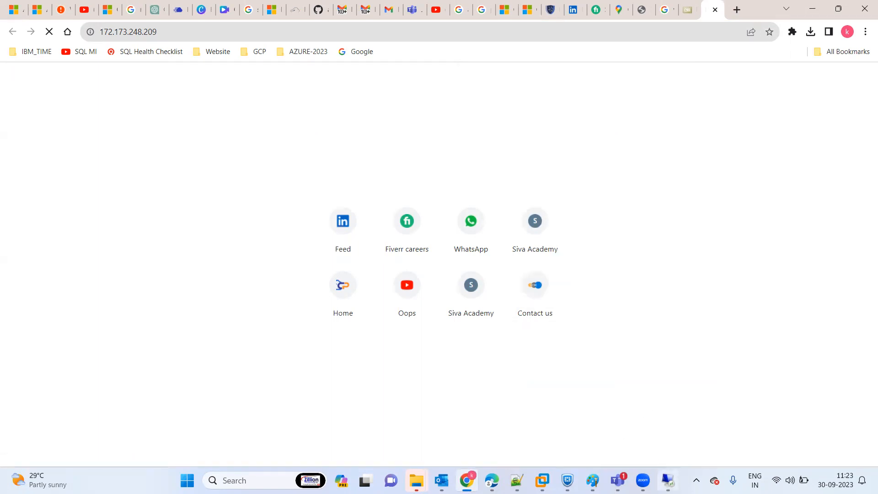
- Return to the remote session, launch Microsoft Edge there, review the wwwroot files, and minimize the session
{"action": "left_click", "coordinate": [668, 480]}
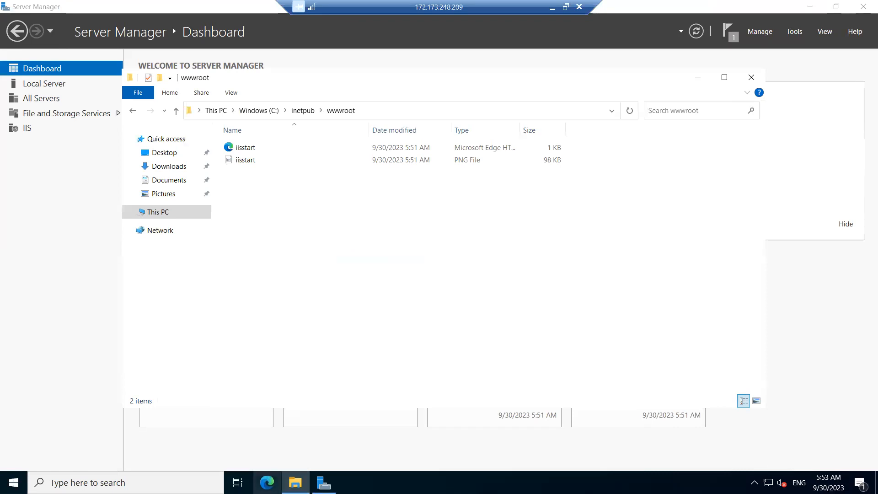
{"action": "left_click", "coordinate": [267, 482]}
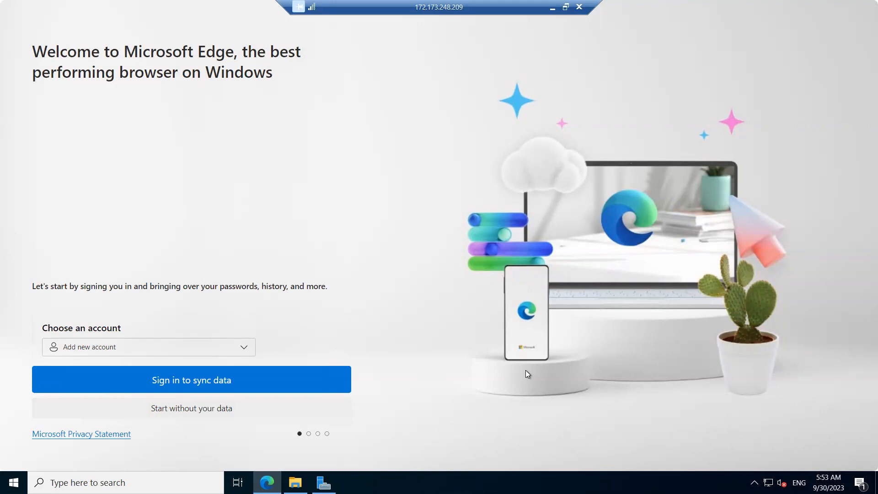
{"action": "left_click", "coordinate": [295, 482]}
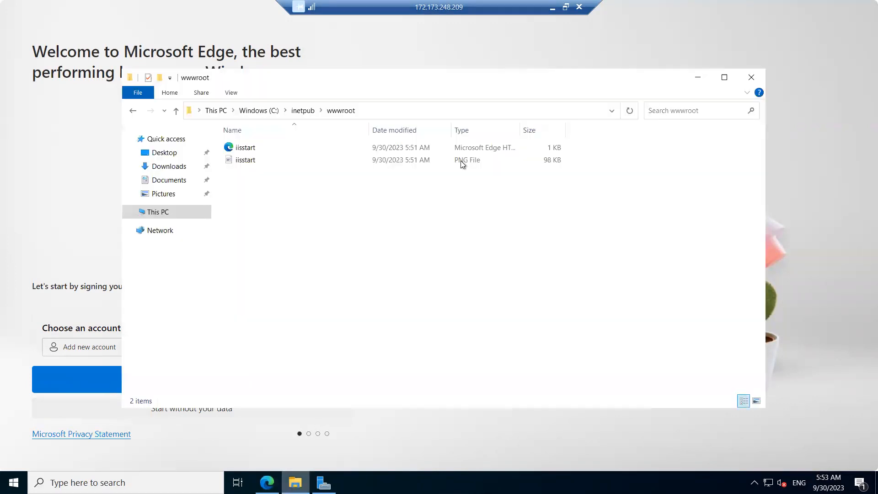
{"action": "left_click", "coordinate": [552, 7]}
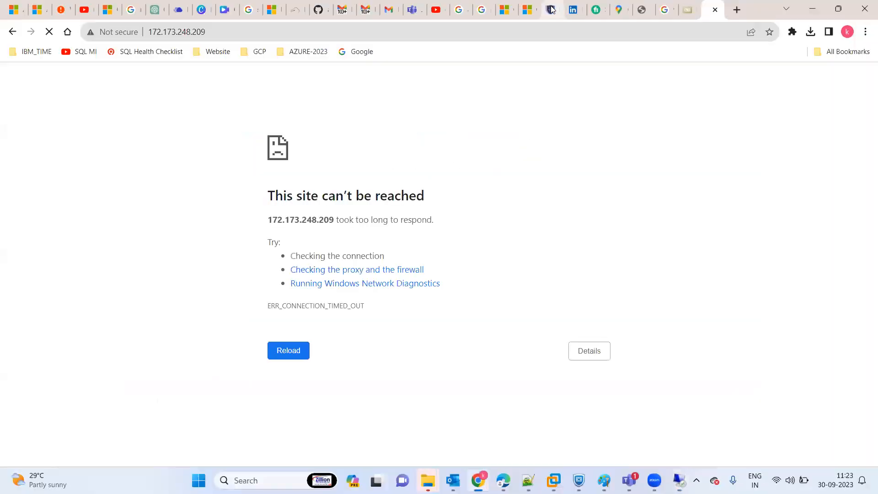
{"action": "left_click", "coordinate": [691, 8]}
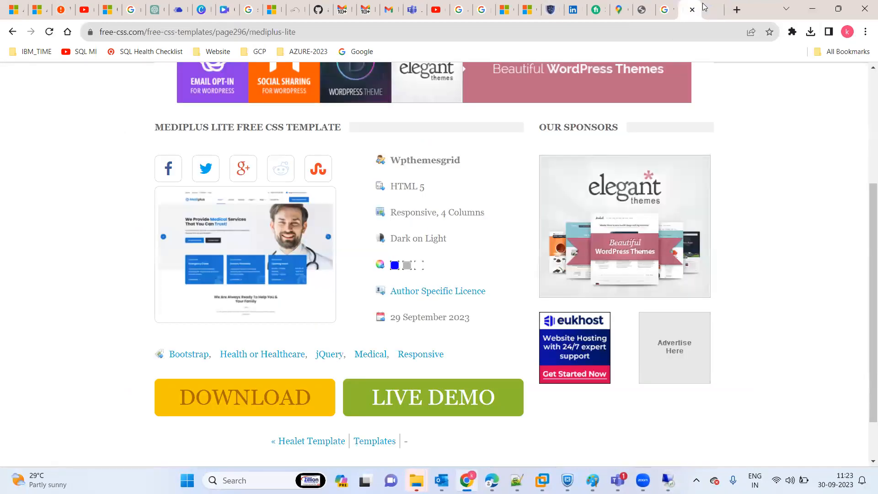
{"action": "left_click", "coordinate": [708, 9]}
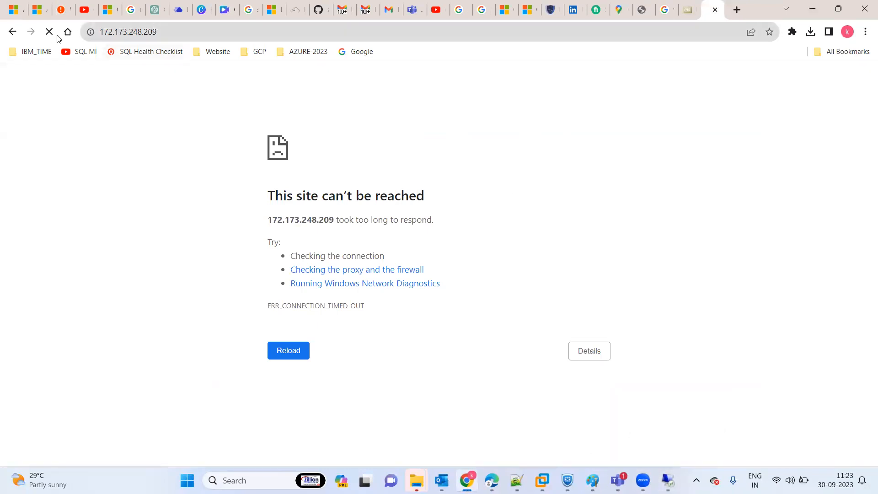
{"action": "left_click", "coordinate": [180, 36]}
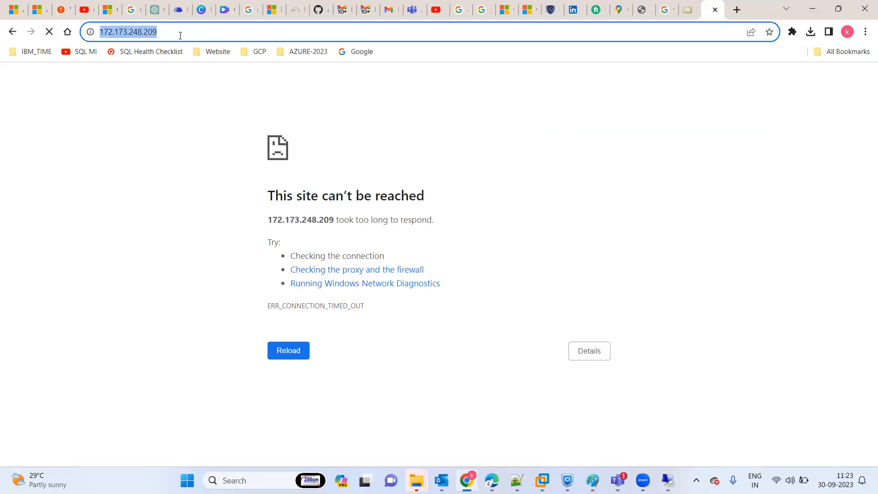
{"action": "type", "text": "h"}
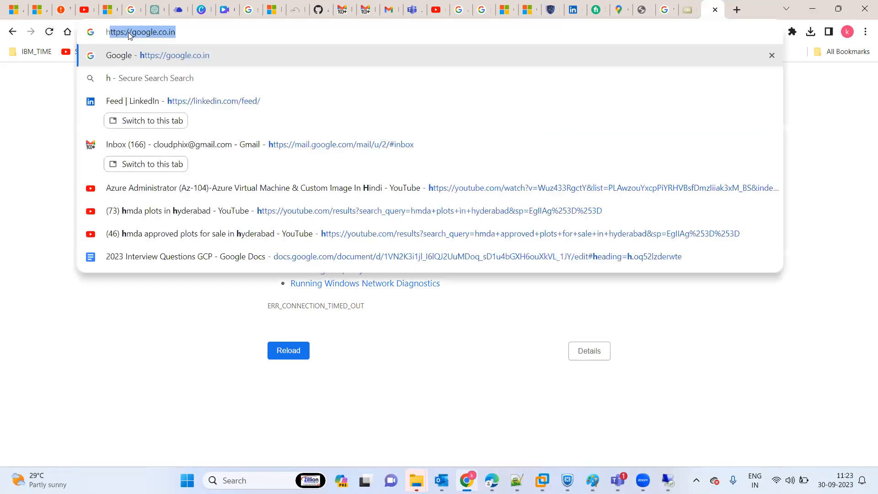
{"action": "type", "text": "t"}
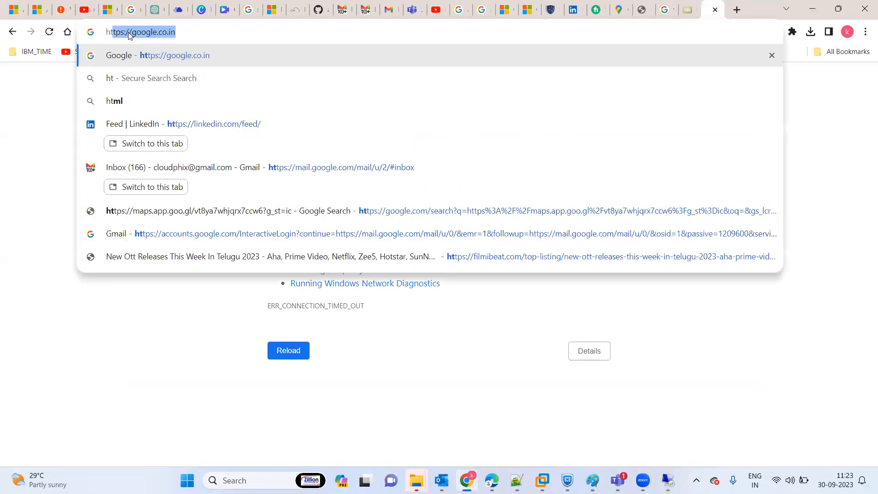
{"action": "type", "text": "tps://"}
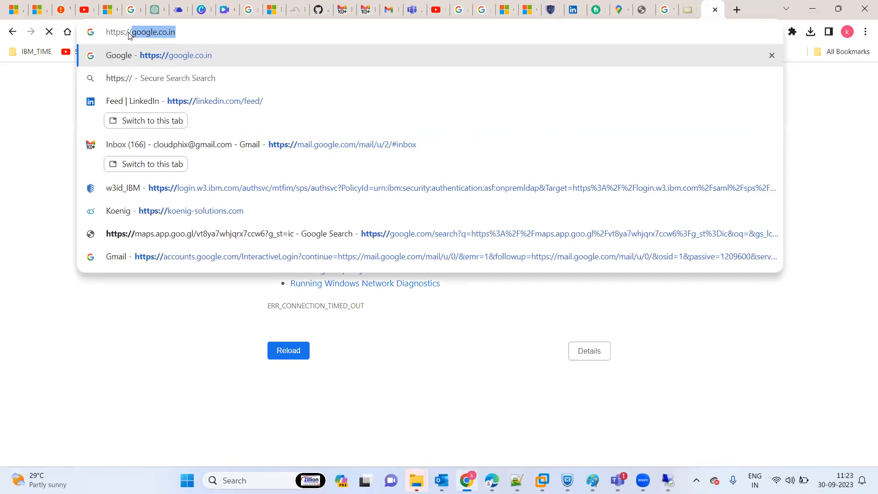
{"action": "key", "text": "ctrl+v"}
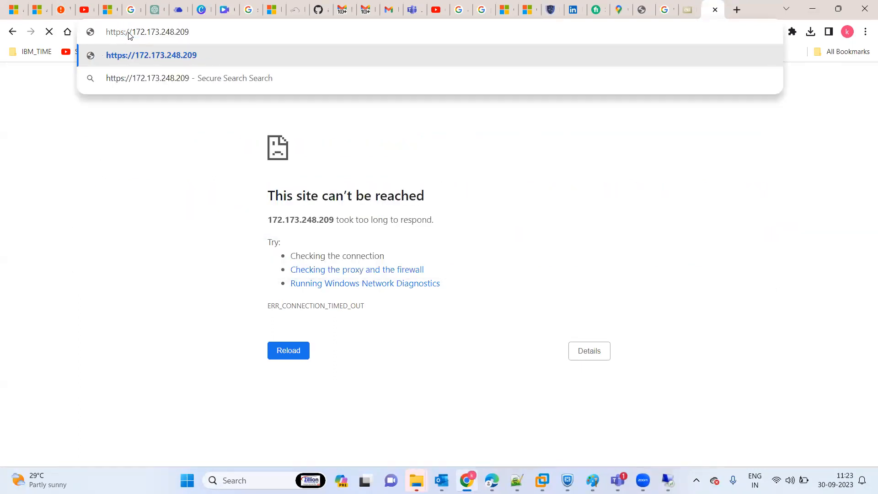
{"action": "key", "text": "Return"}
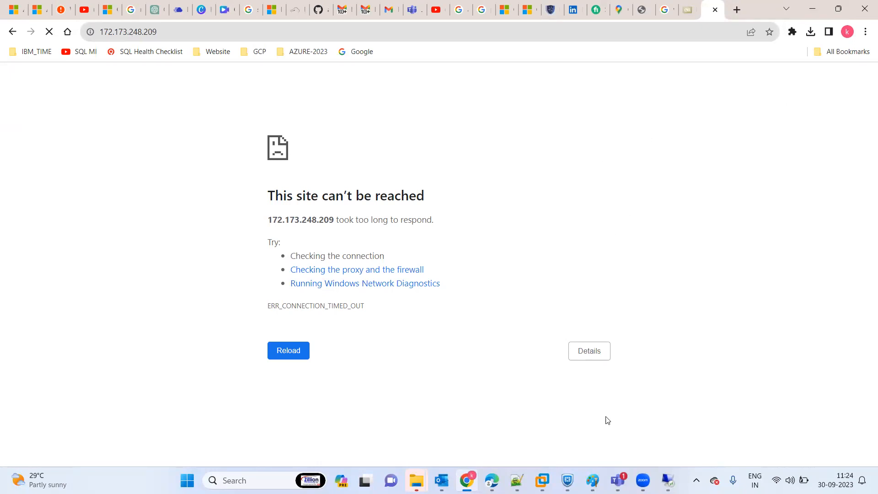
- Return to the remote session and select the iisstart HTML file in the wwwroot folder
{"action": "left_click", "coordinate": [667, 480]}
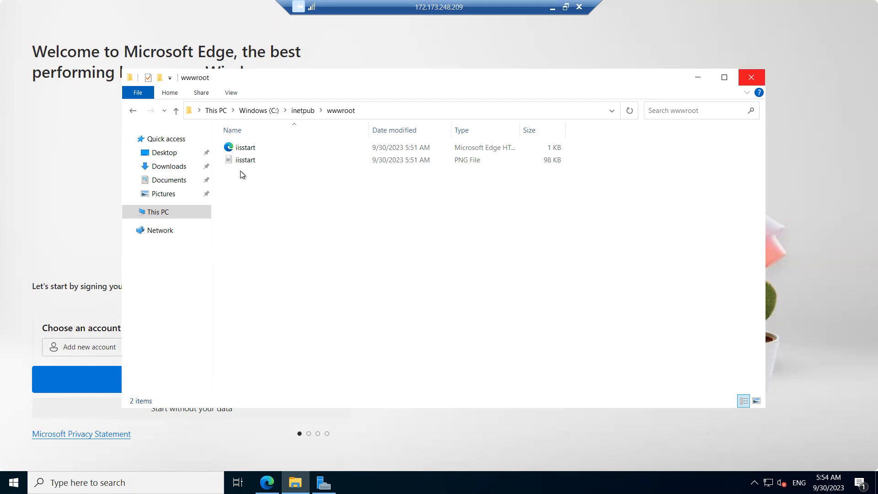
{"action": "left_click", "coordinate": [252, 148]}
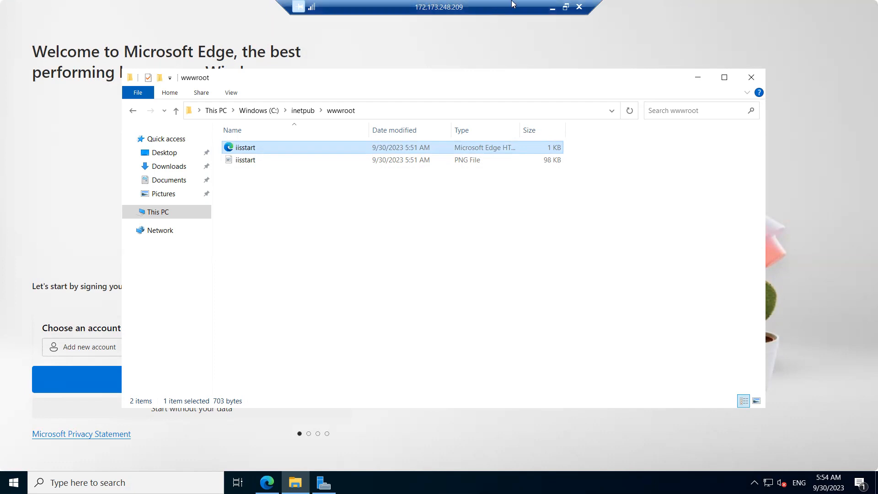
- Minimize the remote session, switch to the local Microsoft Edge, and retry loading the site at 172.173.248.209
{"action": "left_click", "coordinate": [552, 7]}
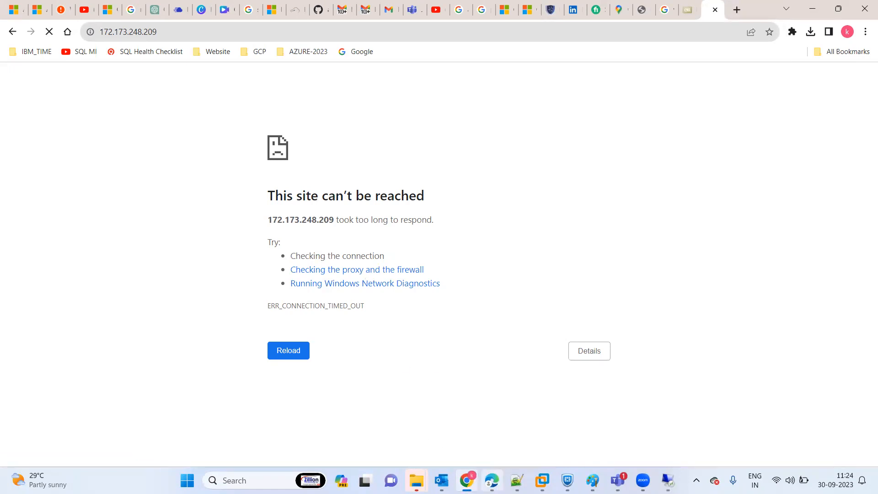
{"action": "left_click", "coordinate": [491, 480]}
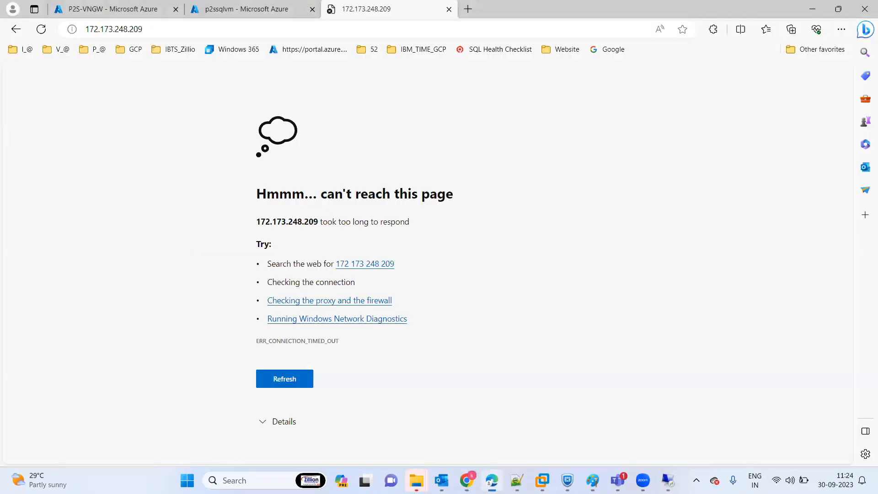
{"action": "left_click", "coordinate": [159, 30]}
{"action": "key", "text": "Return"}
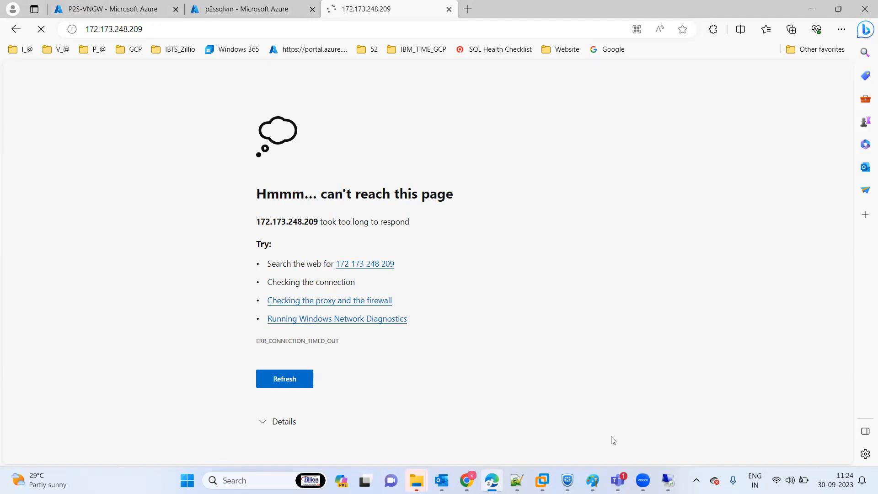
- Return to the remote session and view the Control Panel's settings categories, closing it again
{"action": "left_click", "coordinate": [668, 480]}
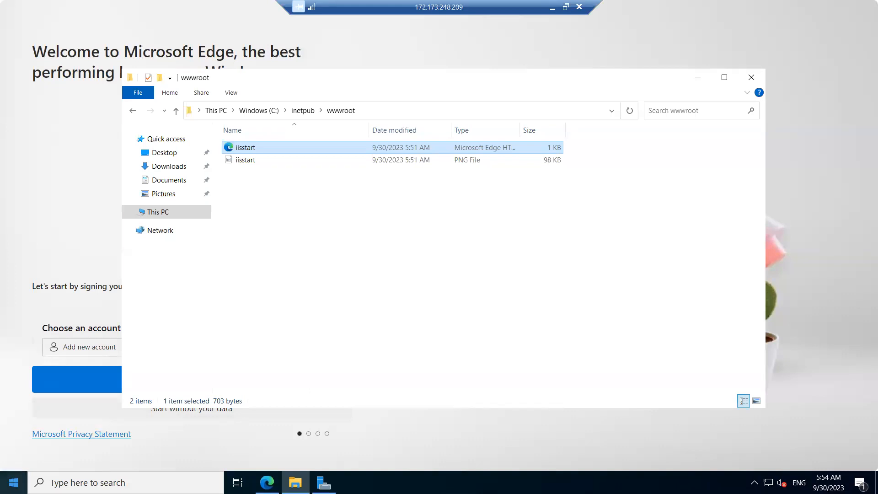
{"action": "left_click", "coordinate": [14, 483]}
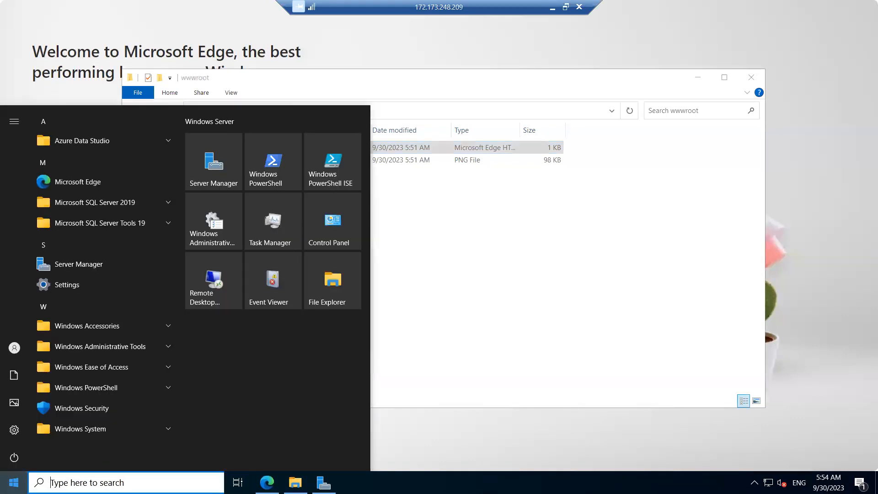
{"action": "left_click", "coordinate": [331, 234]}
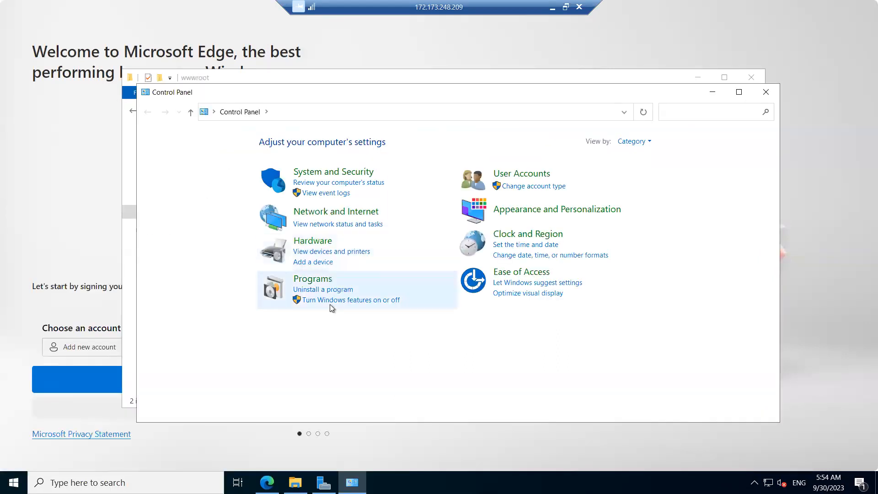
{"action": "left_click", "coordinate": [766, 92]}
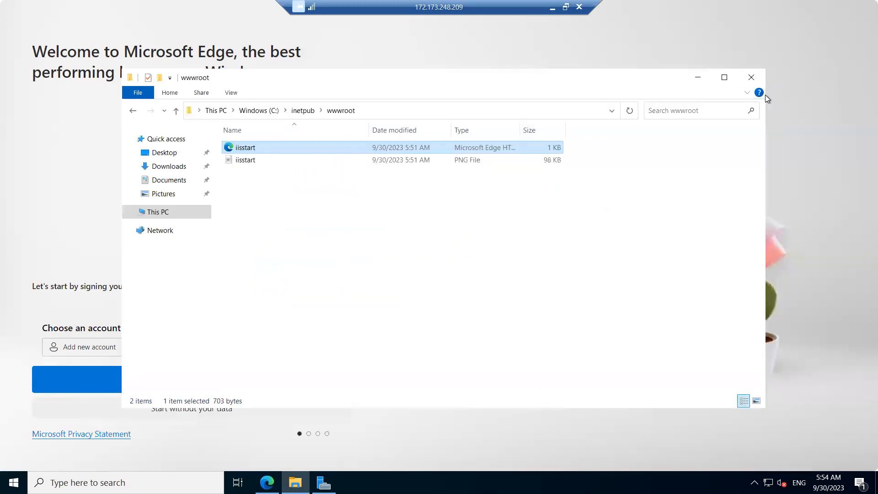
- Close the wwwroot folder window and try to close Microsoft Edge in the remote session, leaving the session minimized
{"action": "left_click", "coordinate": [754, 79]}
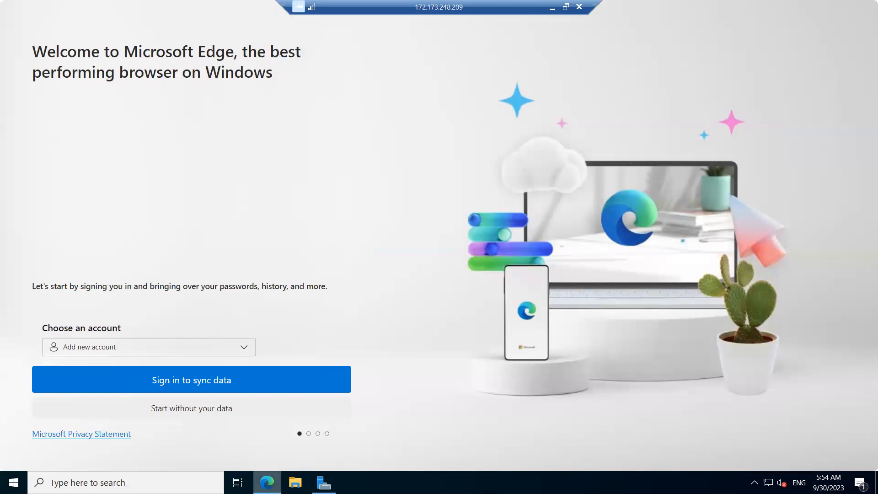
{"action": "right_click", "coordinate": [267, 482]}
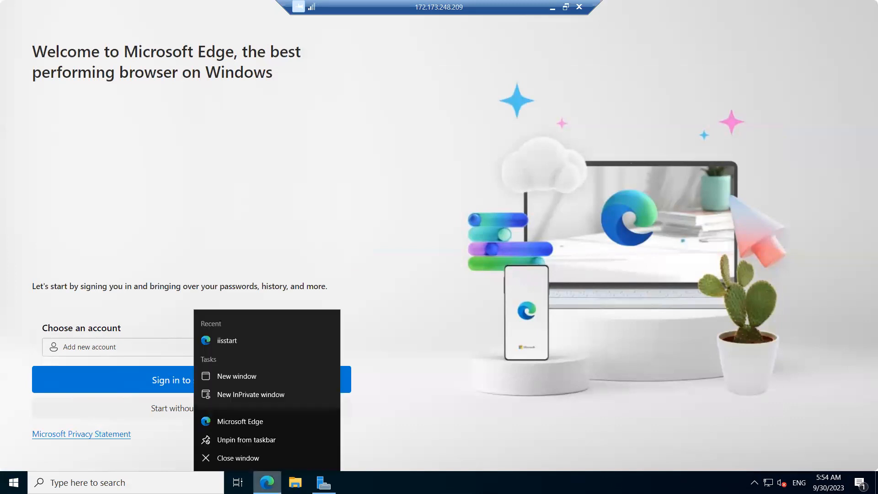
{"action": "left_click", "coordinate": [232, 457]}
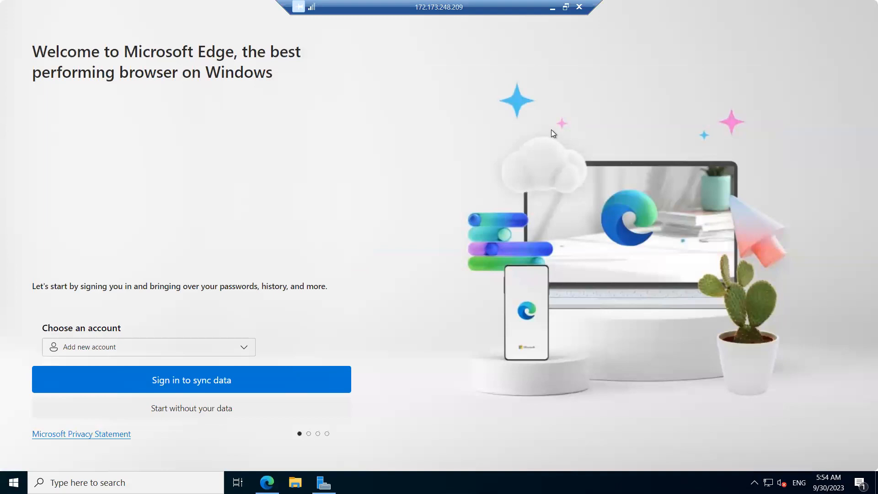
{"action": "left_click", "coordinate": [553, 8]}
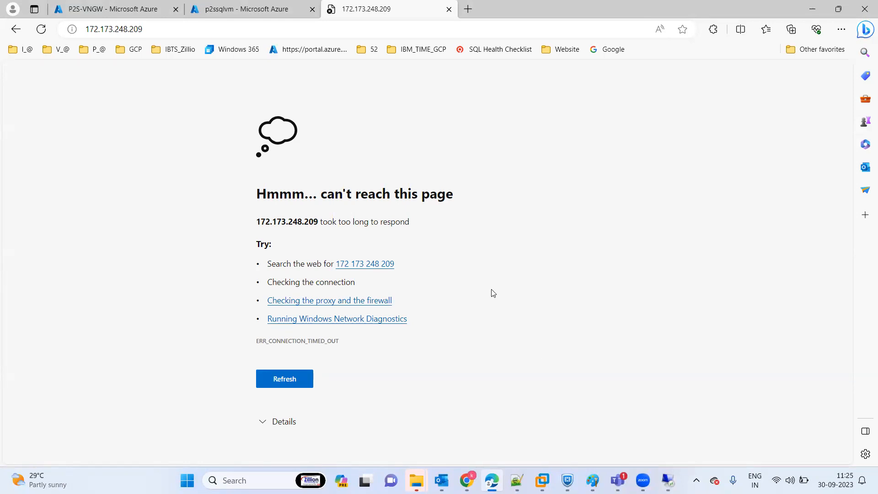
- Add an inbound security rule on p2ssqlvm's networking page allowing destination port 8080 from any source with any protocol
{"action": "left_click", "coordinate": [270, 10]}
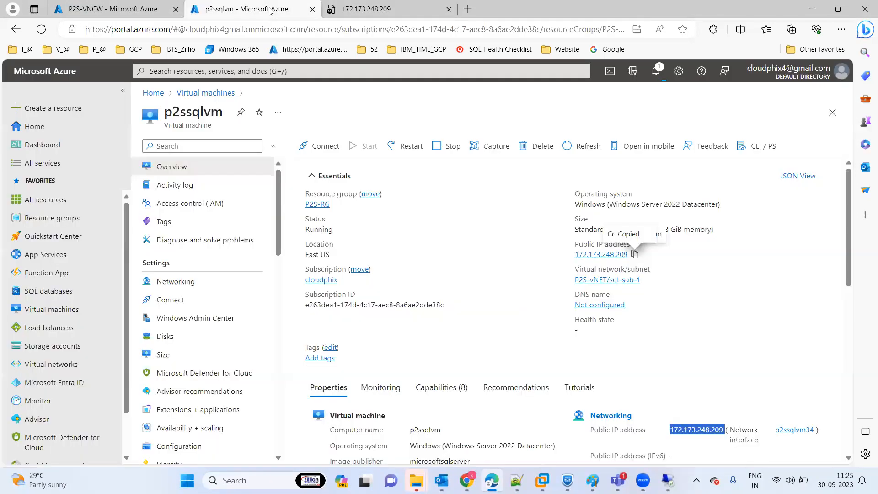
{"action": "left_click", "coordinate": [173, 283]}
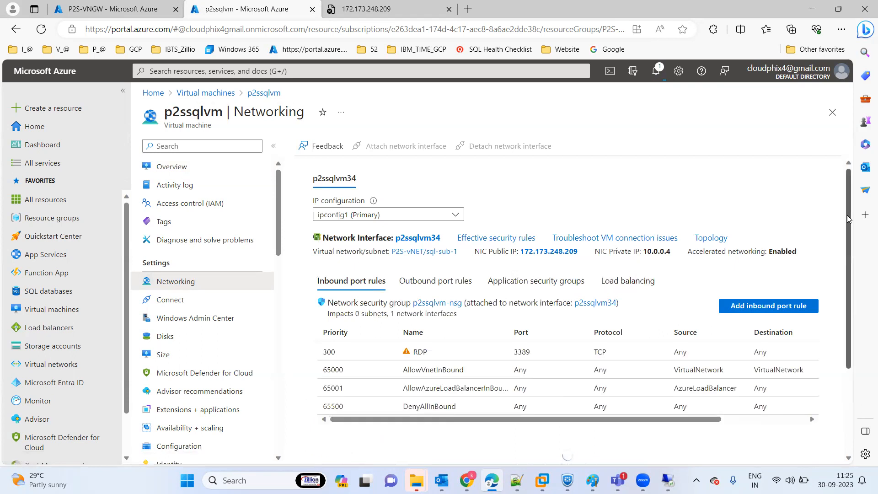
{"action": "scroll", "coordinate": [854, 286], "scroll_direction": "down", "scroll_amount": 2}
{"action": "scroll", "coordinate": [854, 286], "scroll_direction": "down", "scroll_amount": 1}
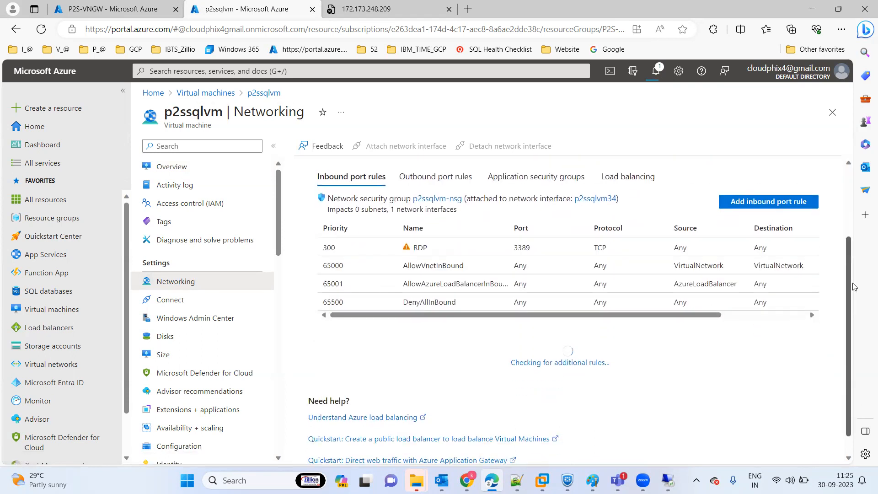
{"action": "left_click", "coordinate": [752, 207]}
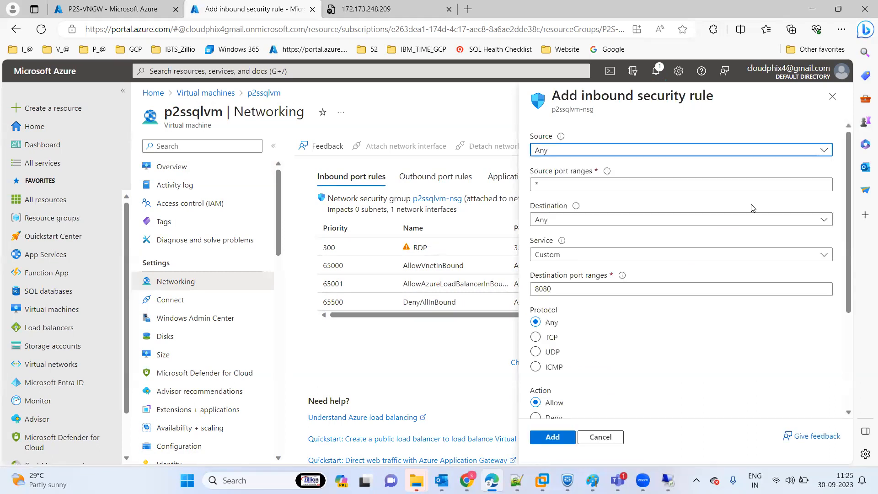
{"action": "left_click", "coordinate": [555, 438]}
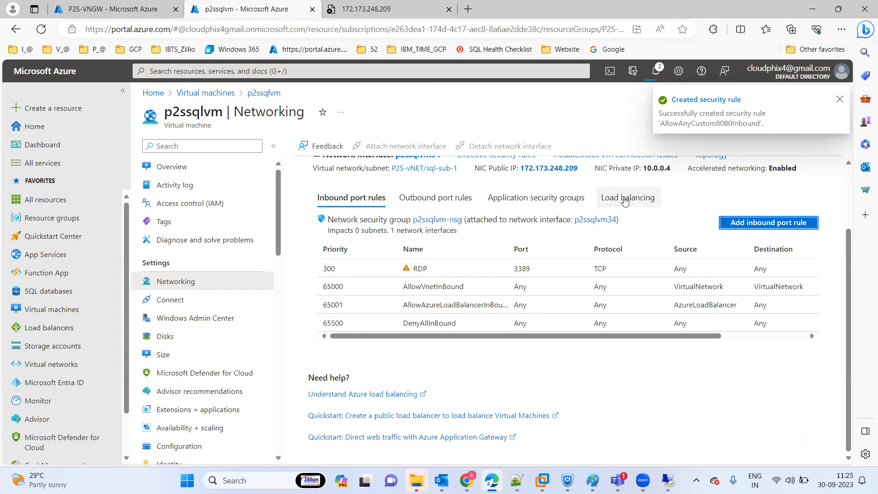
- Reload the 172.173.248.209 site and check the Azure notifications and p2ssqlvm's inbound rules for the port 8080 rule
{"action": "left_click", "coordinate": [384, 10]}
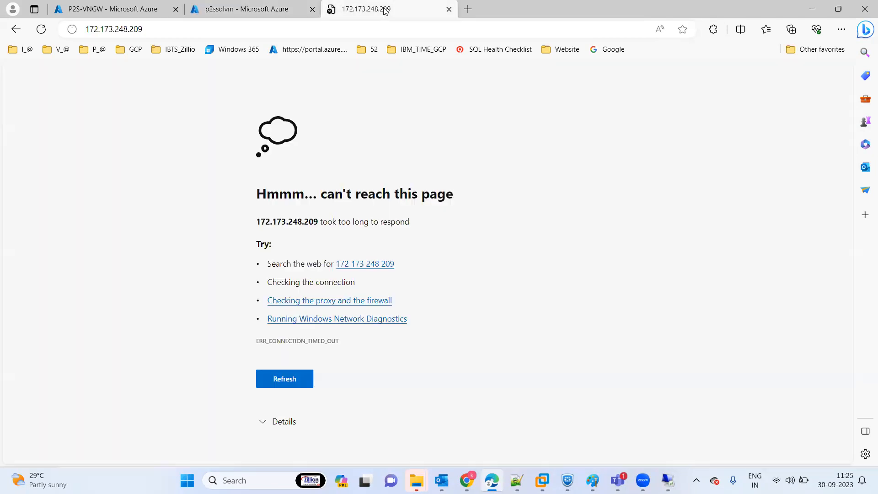
{"action": "left_click", "coordinate": [42, 29]}
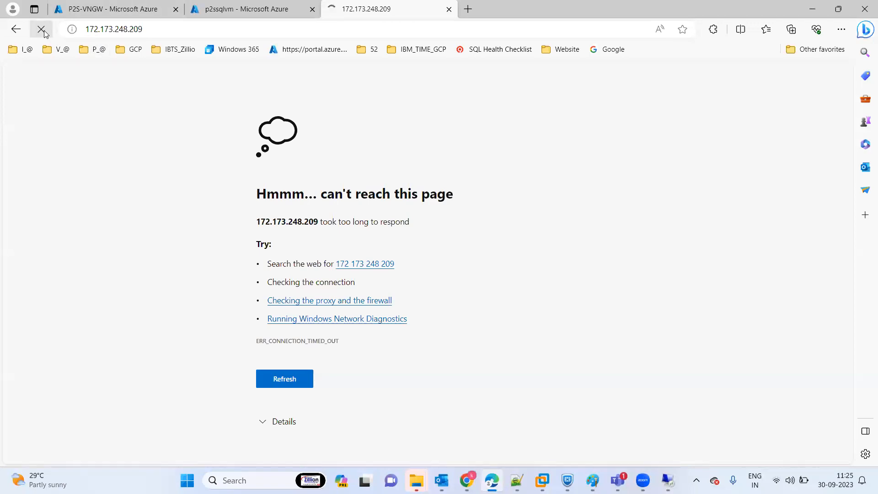
{"action": "left_click", "coordinate": [237, 9]}
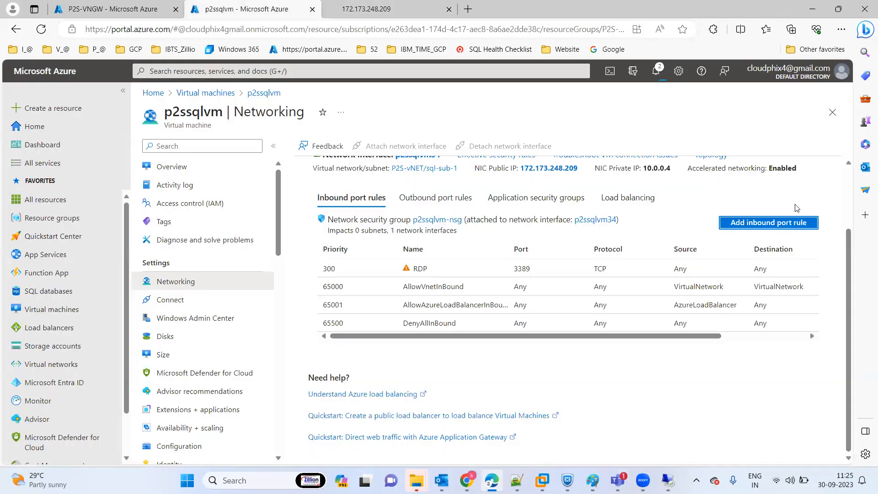
{"action": "left_click", "coordinate": [656, 71]}
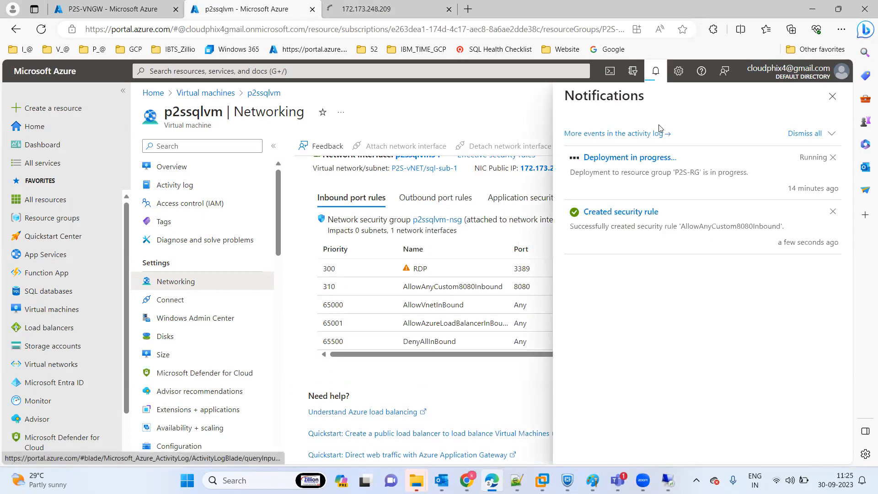
{"action": "left_click", "coordinate": [389, 7]}
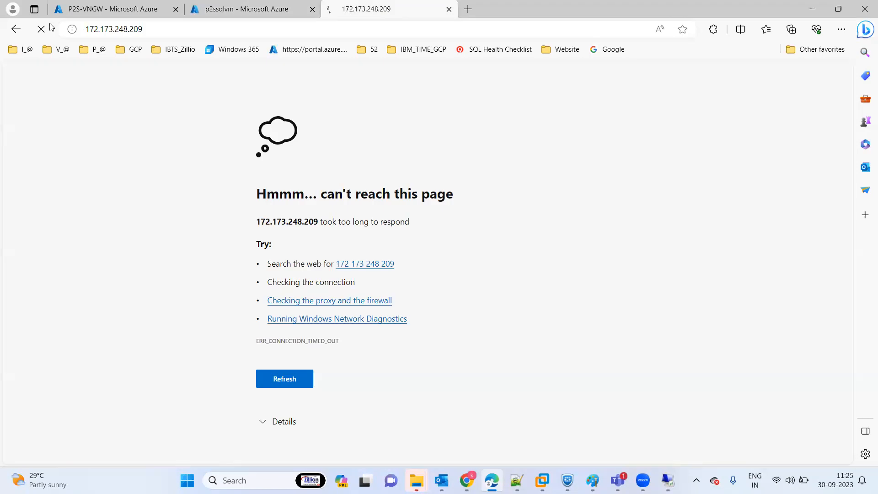
{"action": "left_click", "coordinate": [255, 8]}
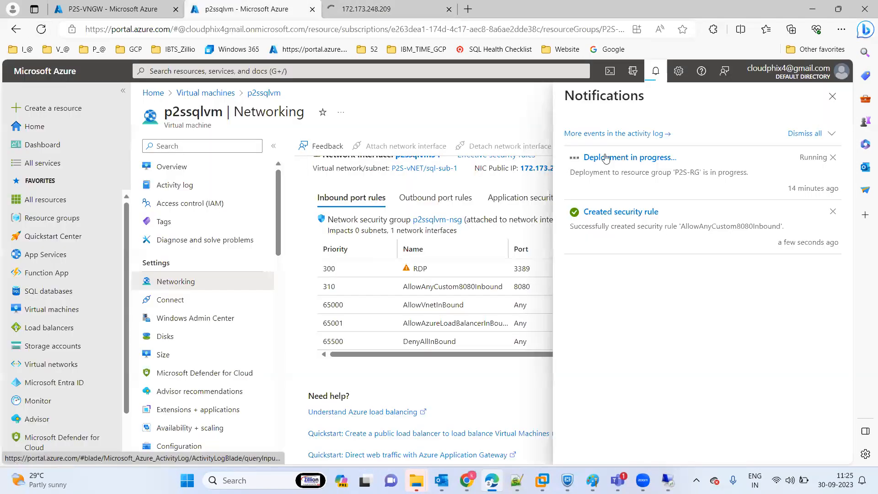
{"action": "left_click", "coordinate": [833, 96]}
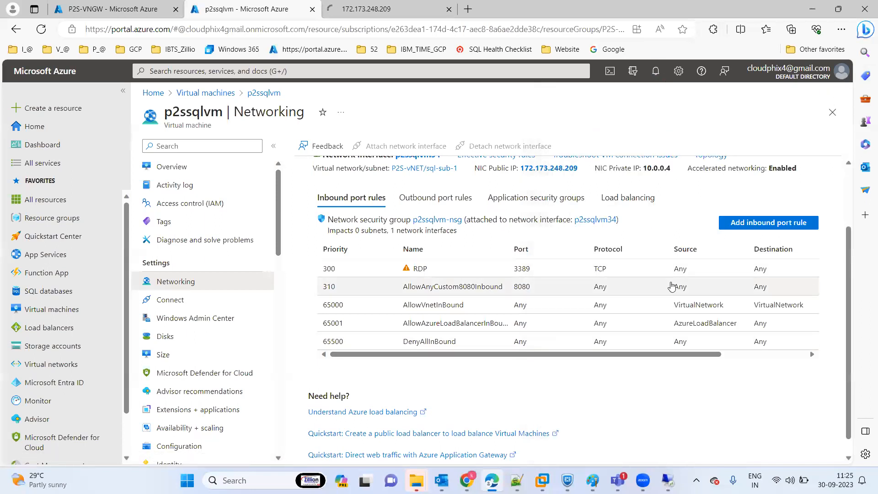
- Refresh p2ssqlvm's networking page and reload the 172.173.248.209 site in its own browser tab
{"action": "left_click", "coordinate": [41, 30]}
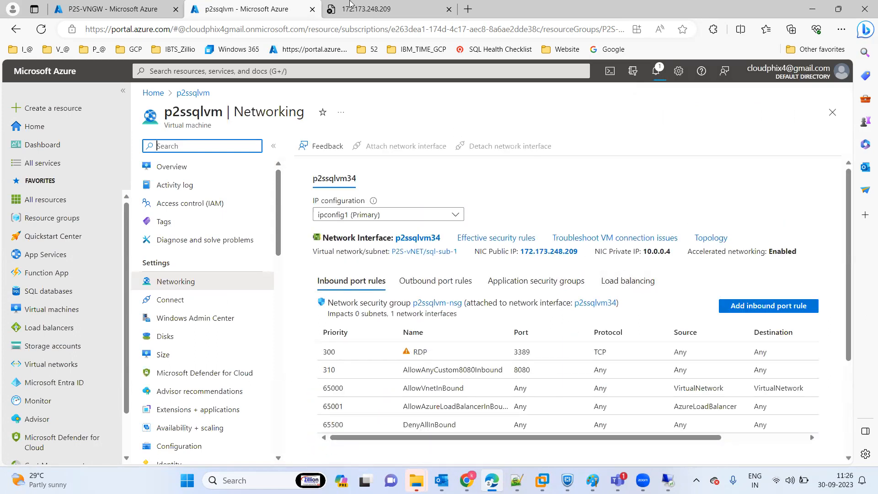
{"action": "left_click", "coordinate": [368, 9]}
{"action": "left_click", "coordinate": [40, 29]}
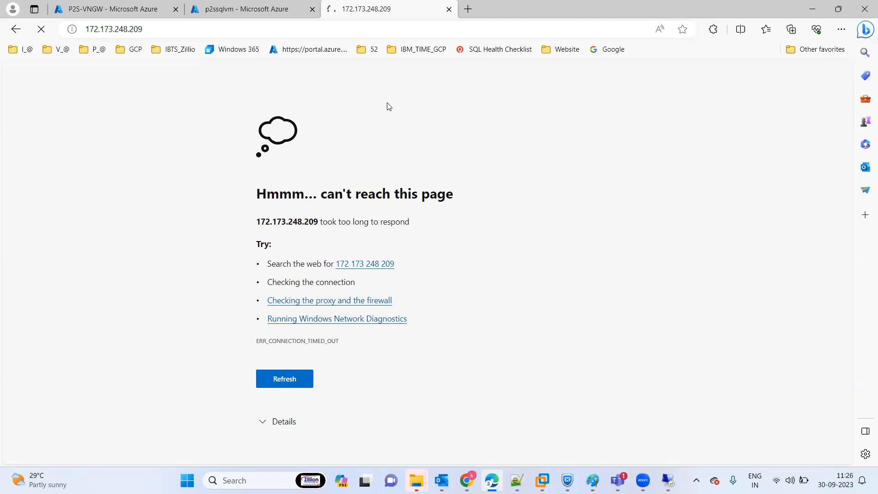
{"action": "left_click", "coordinate": [367, 265]}
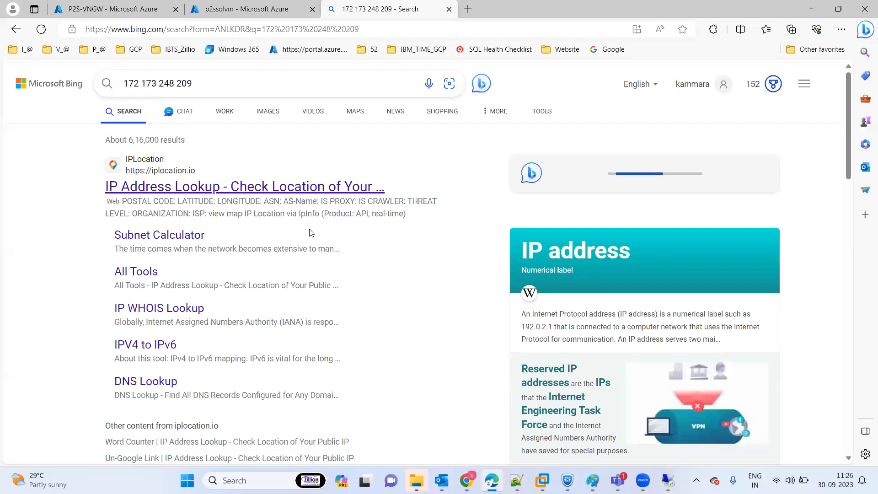
{"action": "left_click", "coordinate": [16, 29]}
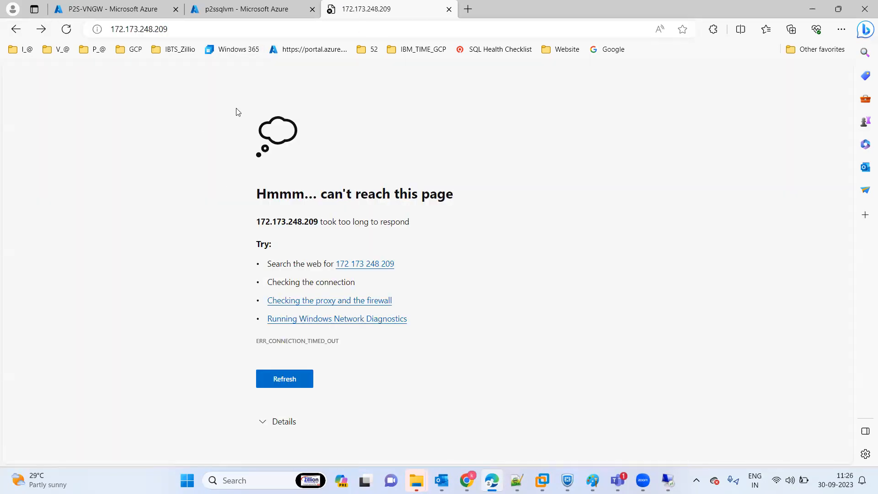
- Try loading the site on port 8080 at 172.173.248.209:8080
{"action": "left_click", "coordinate": [174, 29]}
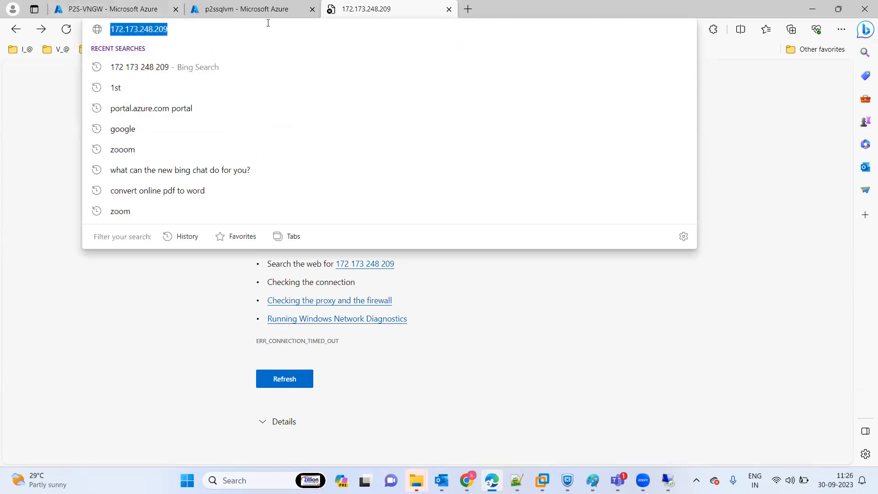
{"action": "left_click", "coordinate": [220, 27]}
{"action": "type", "text": ":"}
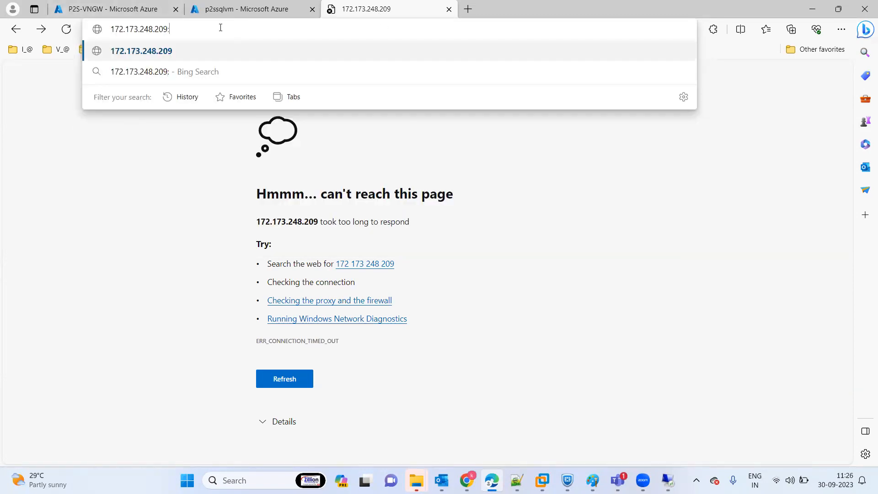
{"action": "type", "text": "8080"}
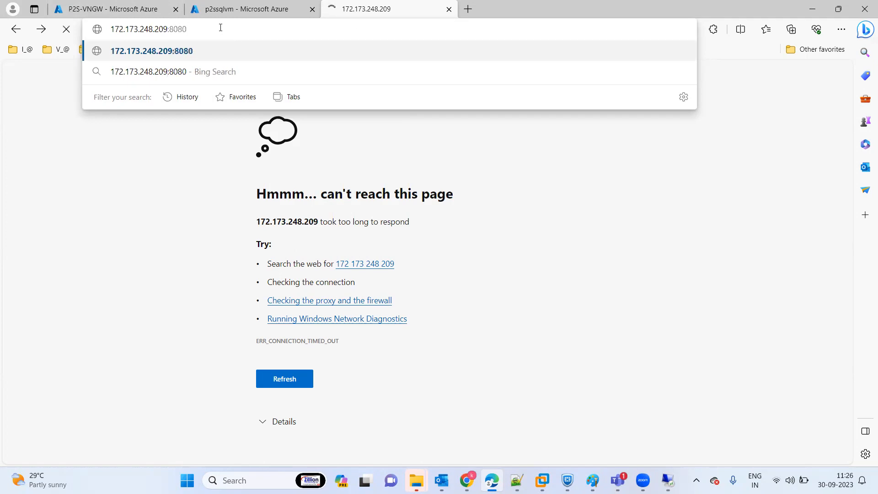
{"action": "key", "text": "Return"}
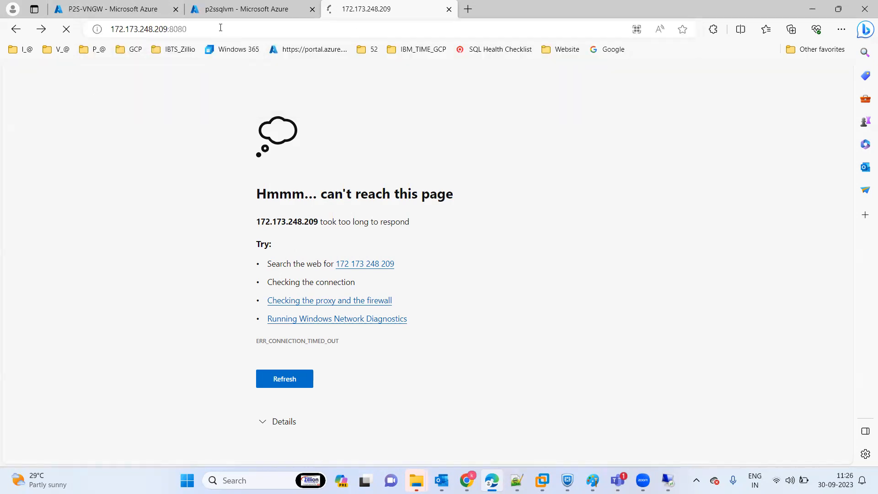
{"action": "left_click", "coordinate": [469, 9]}
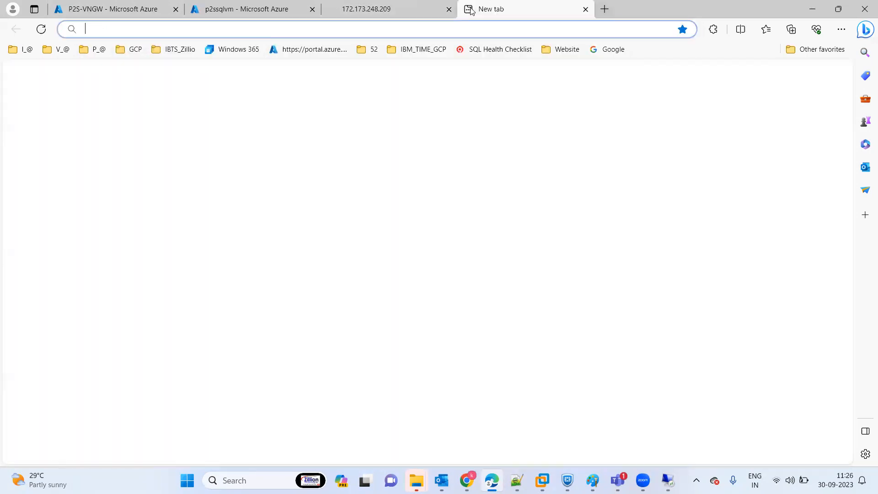
{"action": "left_click", "coordinate": [492, 28]}
{"action": "key", "text": "ctrl+v"}
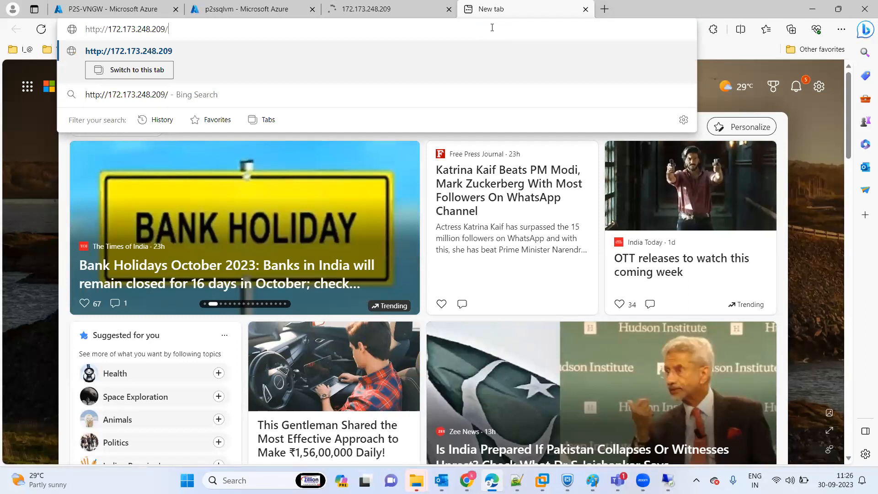
{"action": "key", "text": "Return"}
{"action": "left_click", "coordinate": [408, 8]}
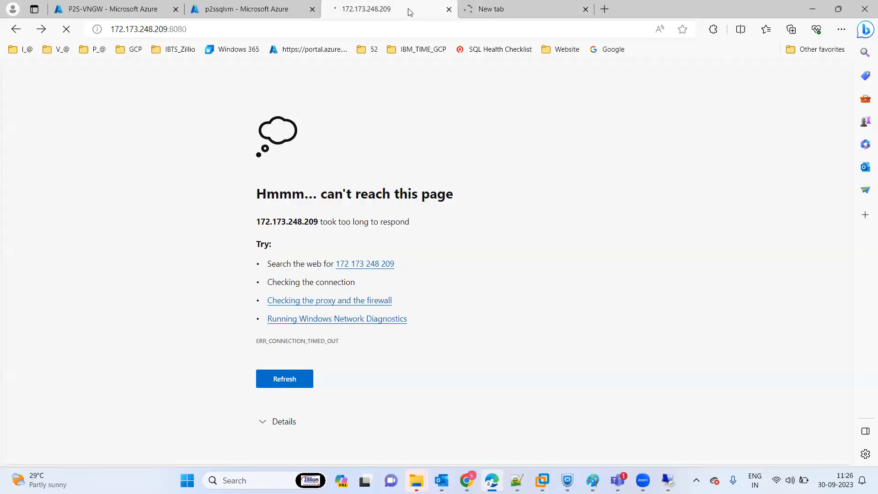
{"action": "left_click", "coordinate": [448, 9]}
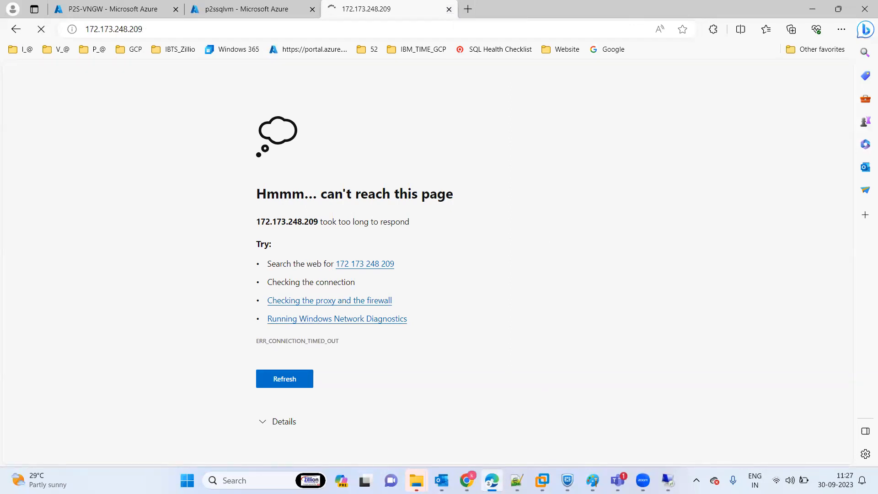
- Return to p2ssqlvm's networking page and open the form for another inbound port rule
{"action": "mouse_move", "coordinate": [492, 480]}
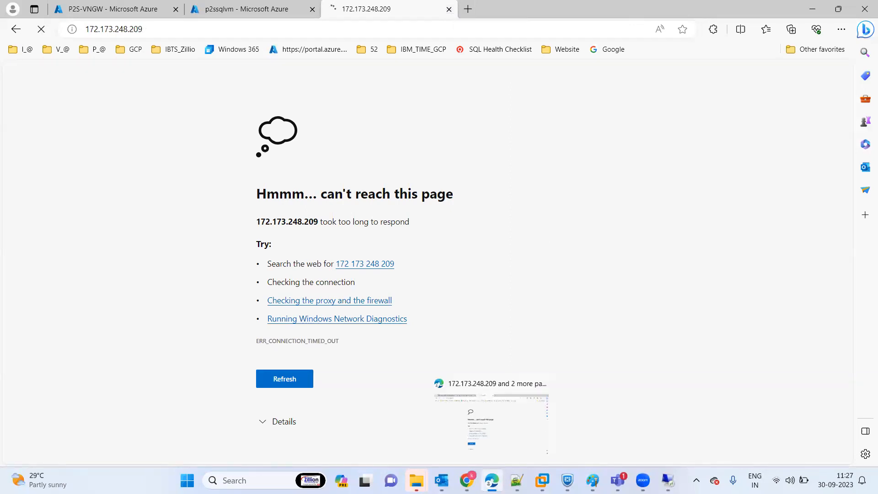
{"action": "left_click", "coordinate": [257, 11]}
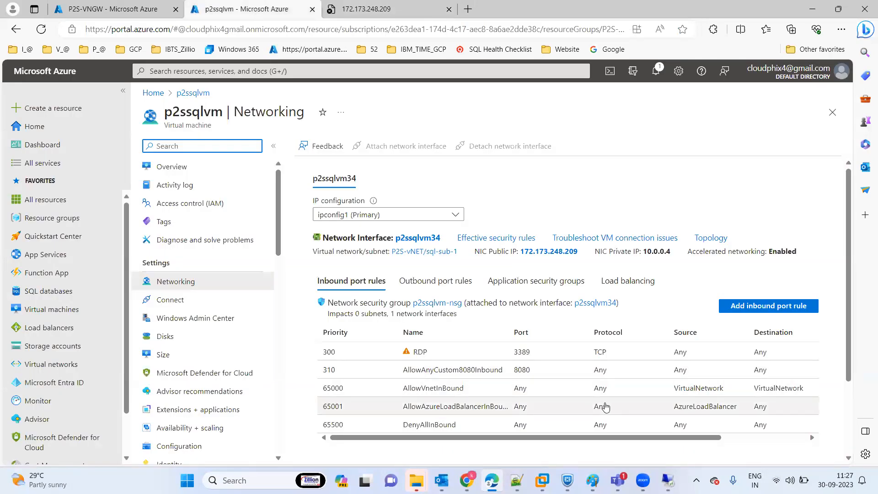
{"action": "scroll", "coordinate": [848, 317], "scroll_direction": "down", "scroll_amount": 1}
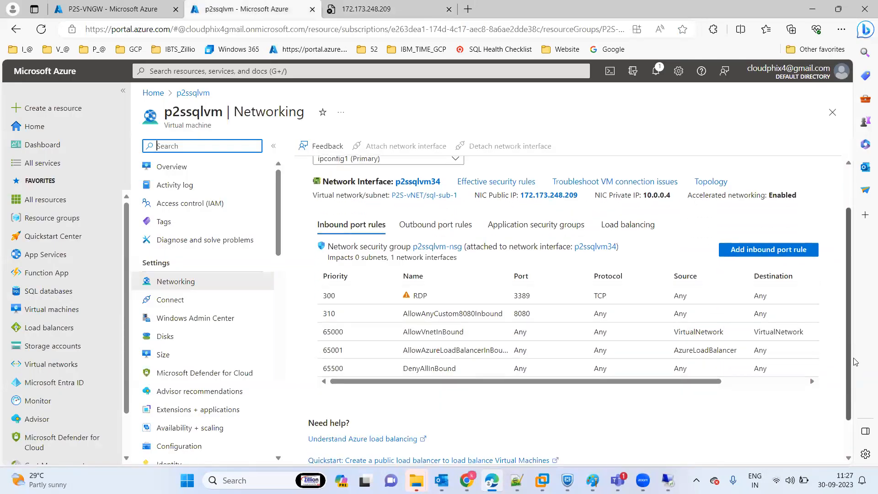
{"action": "left_click", "coordinate": [759, 250]}
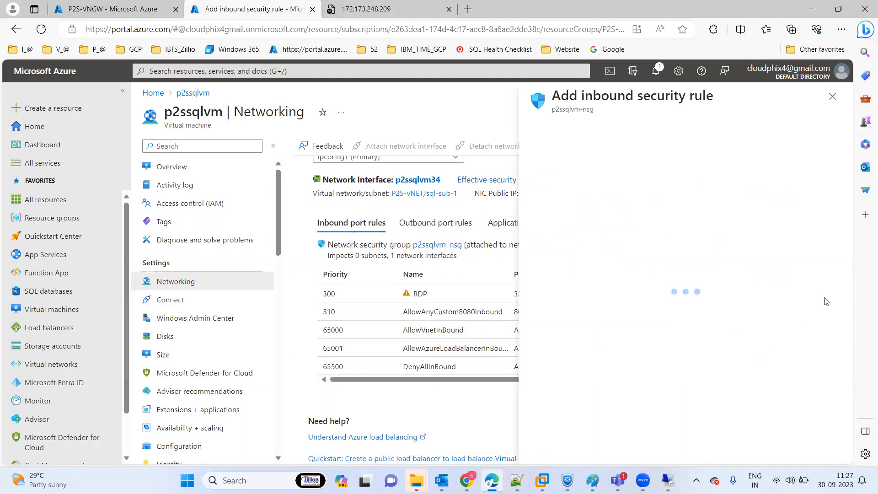
- Add an inbound security rule to p2ssqlvm-nsg that allows the HTTP service on port 80
{"action": "left_click_drag", "start_coordinate": [851, 192], "coordinate": [852, 238]}
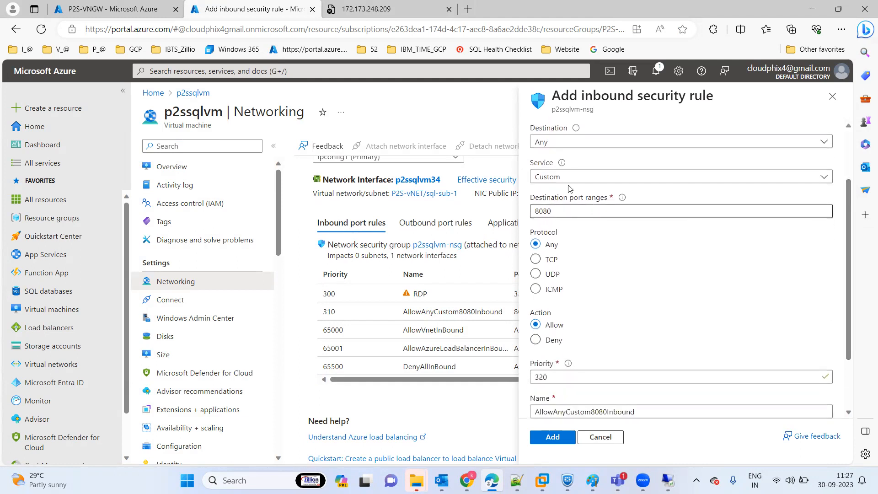
{"action": "left_click", "coordinate": [566, 178]}
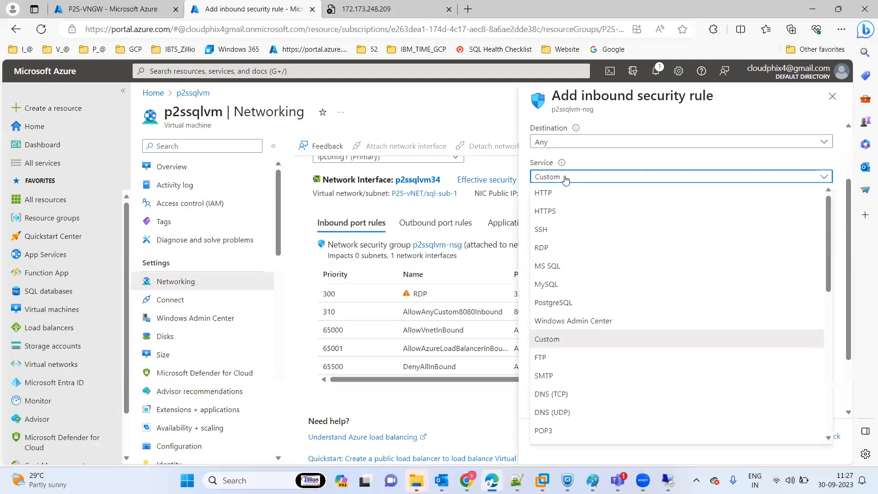
{"action": "left_click", "coordinate": [554, 194]}
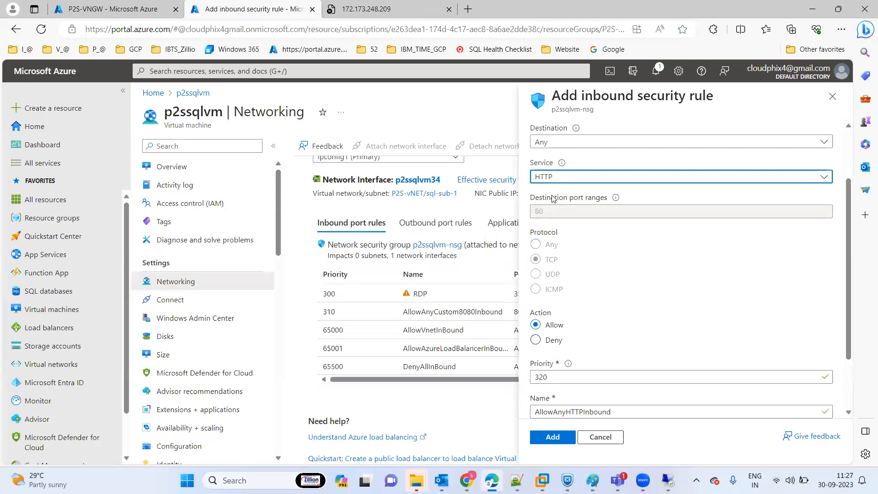
{"action": "left_click", "coordinate": [553, 437]}
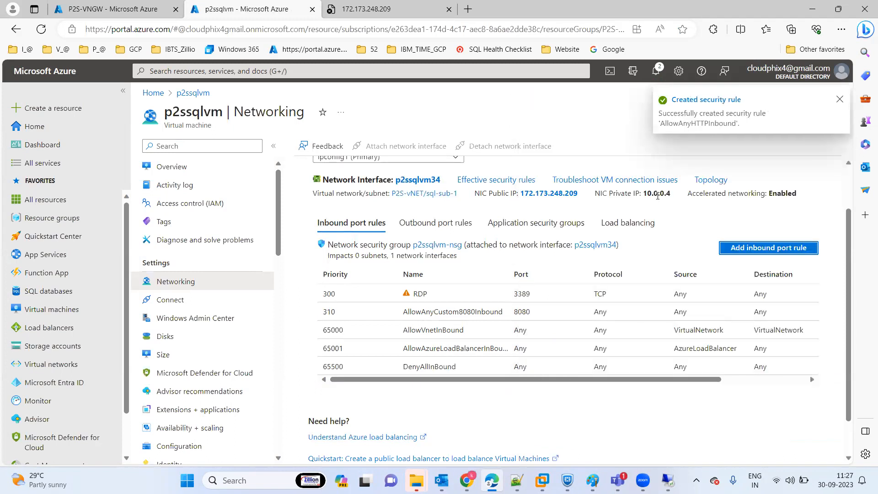
- Reload the page at 172.173.248.209 in Edge, and switch to Chrome to request the same address there
{"action": "left_click", "coordinate": [384, 8]}
{"action": "left_click", "coordinate": [41, 30]}
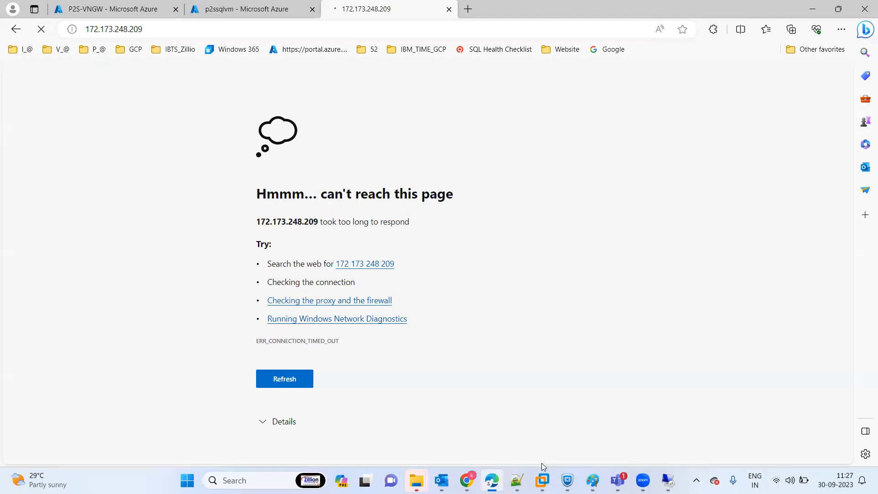
{"action": "mouse_move", "coordinate": [466, 480]}
{"action": "left_click", "coordinate": [453, 418]}
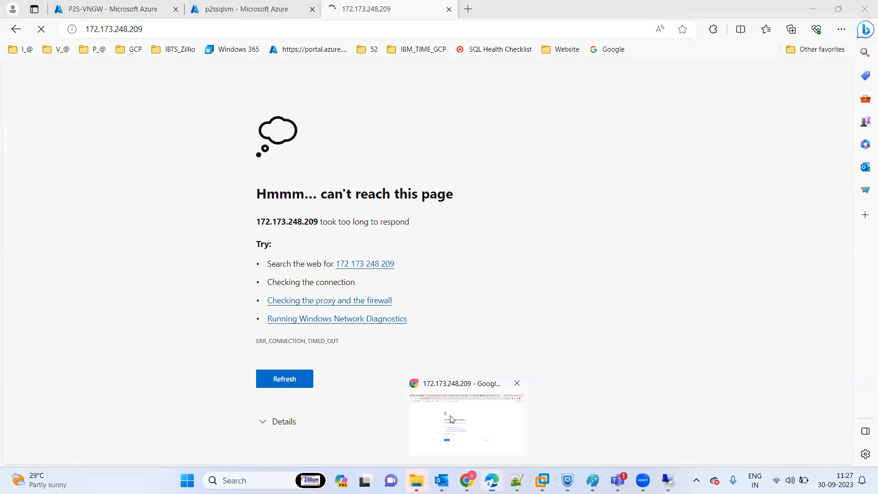
{"action": "left_click", "coordinate": [199, 32]}
{"action": "key", "text": "ctrl+c"}
{"action": "key", "text": "Return"}
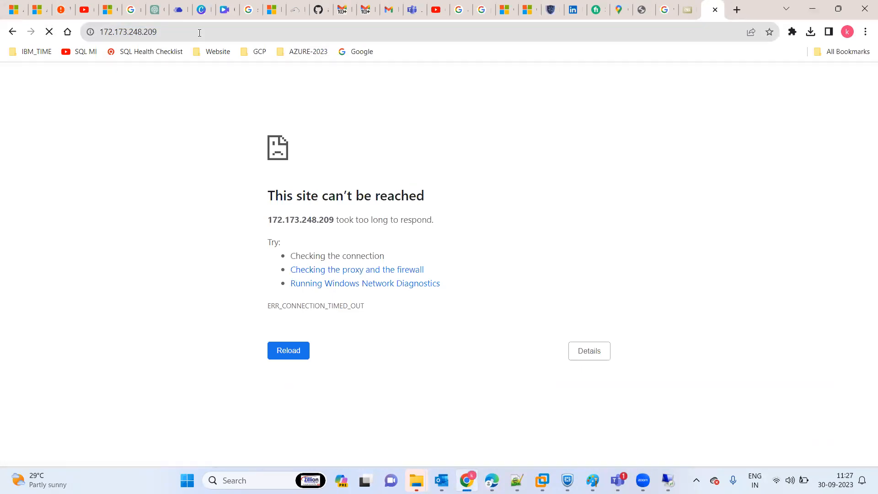
{"action": "left_click", "coordinate": [715, 10]}
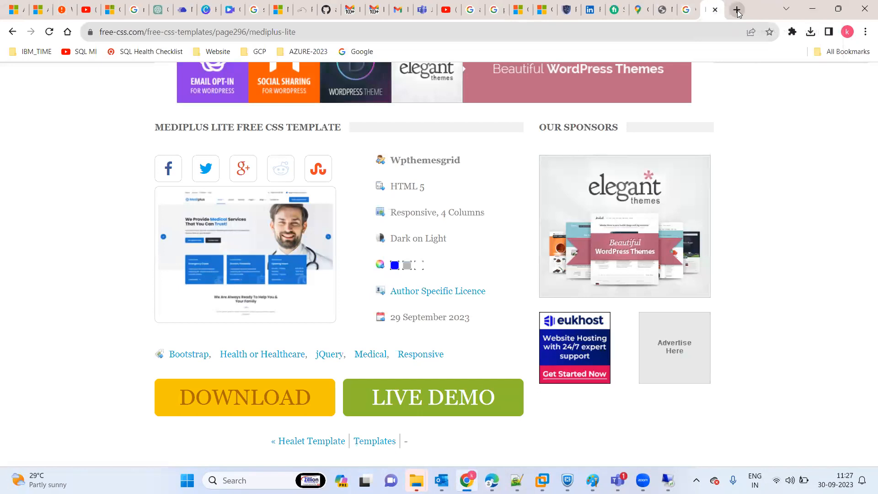
{"action": "left_click", "coordinate": [737, 11]}
{"action": "key", "text": "ctrl+v"}
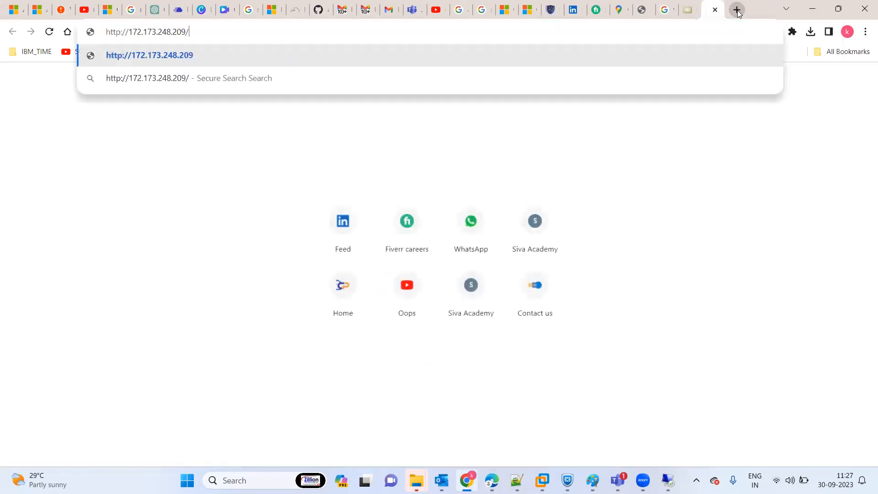
{"action": "key", "text": "Return"}
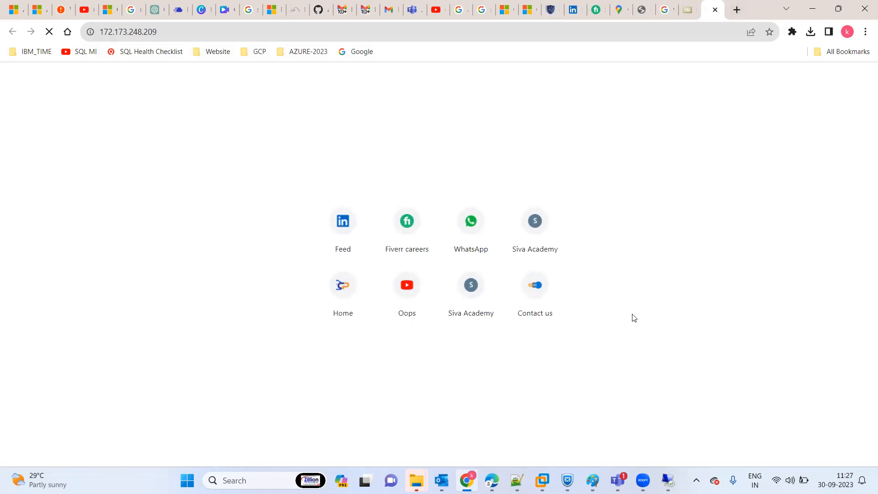
{"action": "mouse_move", "coordinate": [523, 470]}
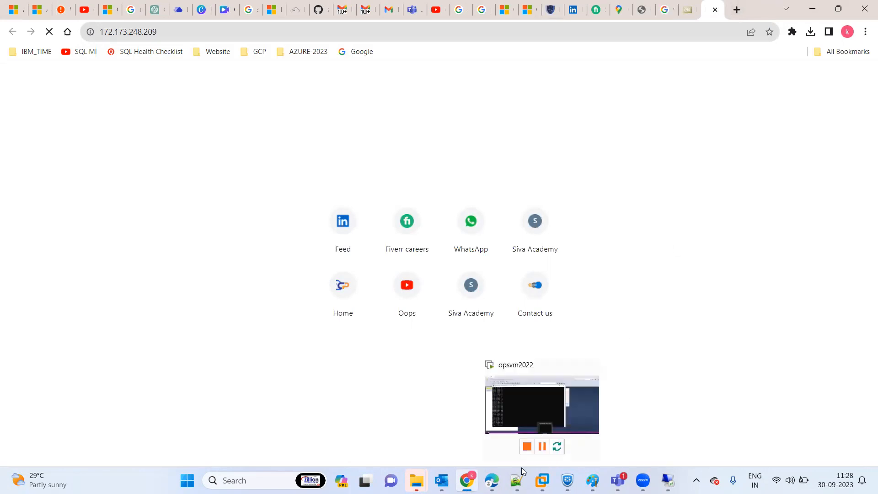
{"action": "left_click", "coordinate": [491, 480]}
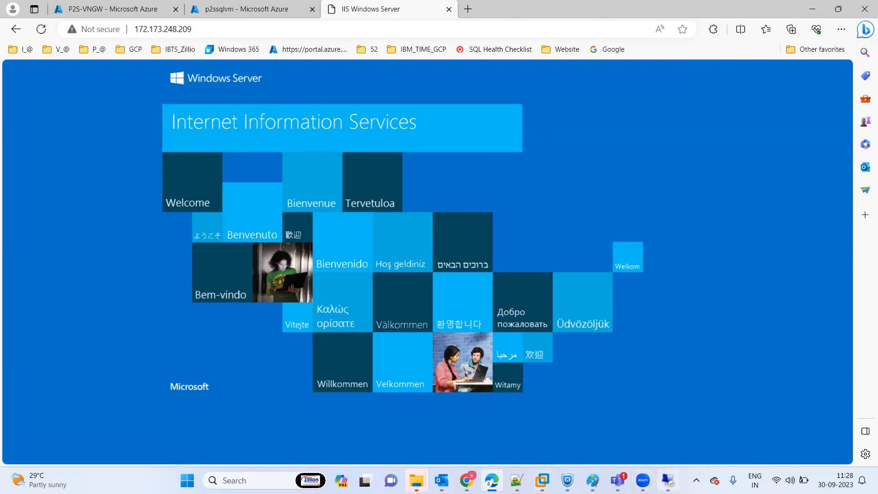
- Switch to the remote desktop session, try to close the Edge welcome window, and bring Server Manager to the front
{"action": "left_click", "coordinate": [667, 481]}
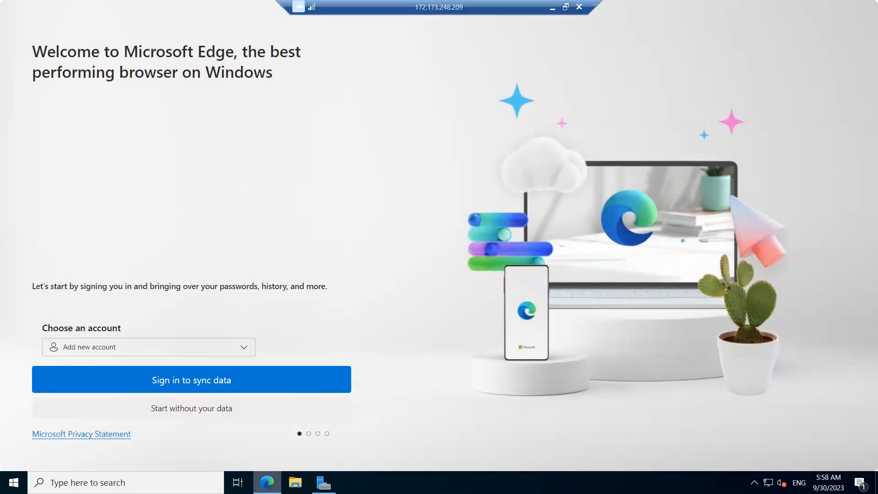
{"action": "right_click", "coordinate": [267, 483]}
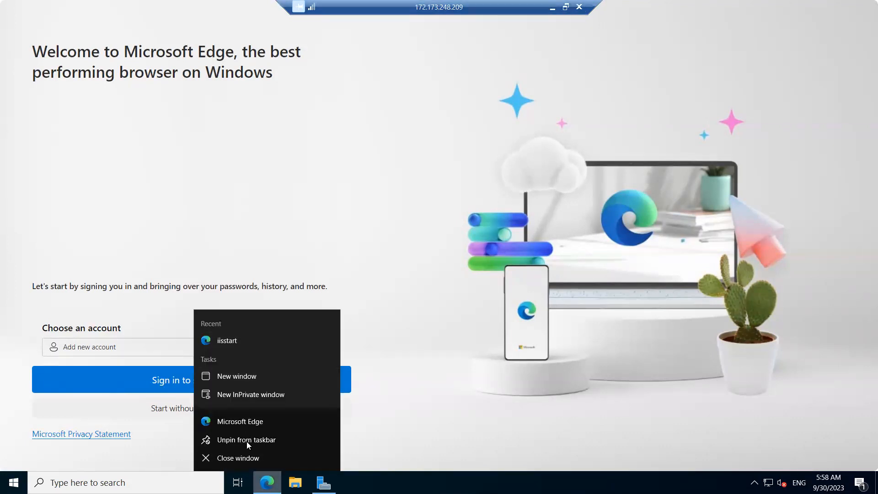
{"action": "left_click", "coordinate": [242, 460]}
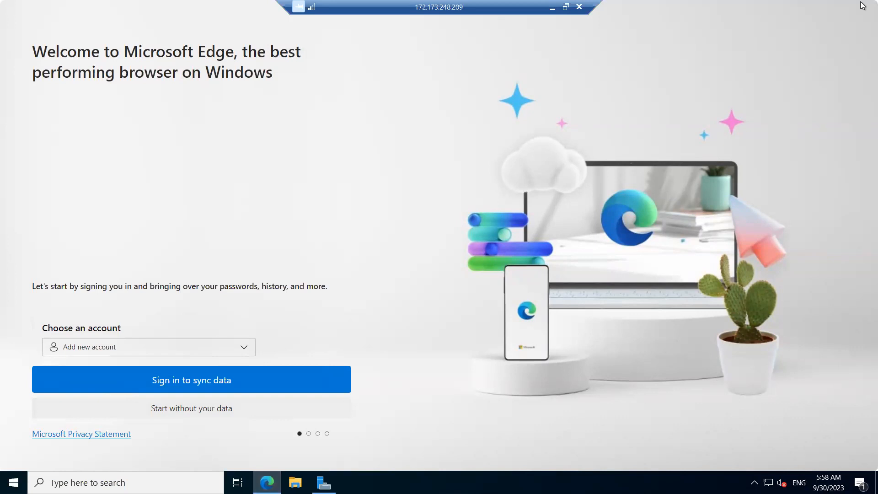
{"action": "double_click", "coordinate": [66, 52]}
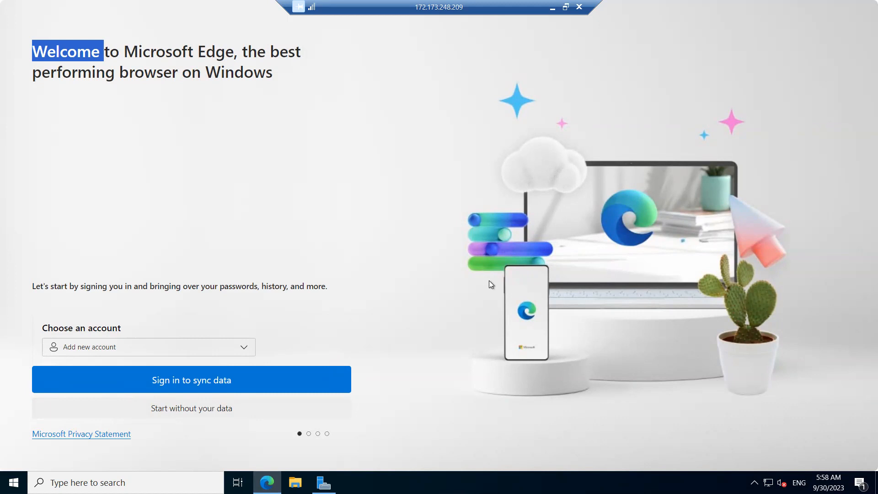
{"action": "key", "text": "alt+Tab"}
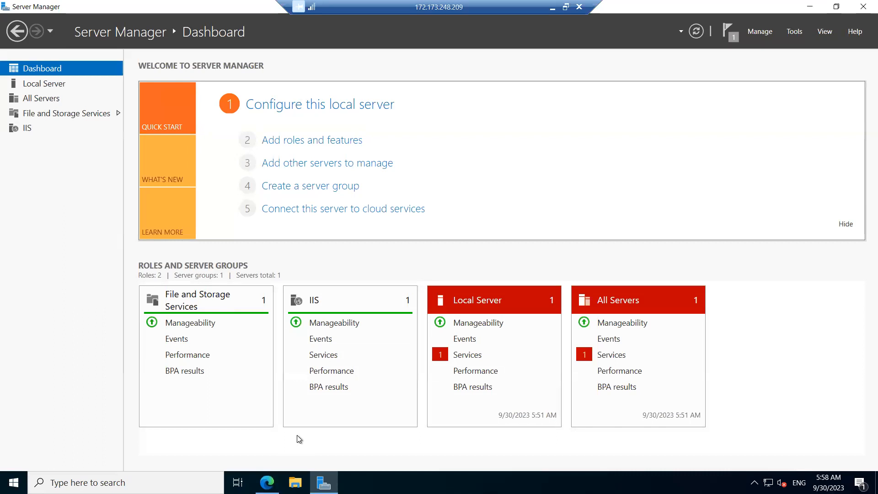
- Open the C:\inetpub\wwwroot folder in File Explorer on the remote server
{"action": "left_click", "coordinate": [295, 483]}
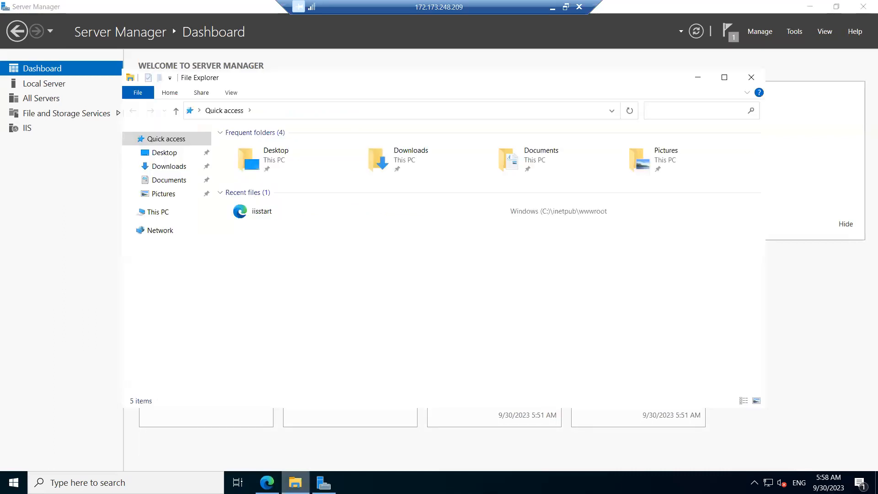
{"action": "left_click", "coordinate": [164, 214]}
{"action": "left_click", "coordinate": [430, 275]}
{"action": "double_click", "coordinate": [430, 274]}
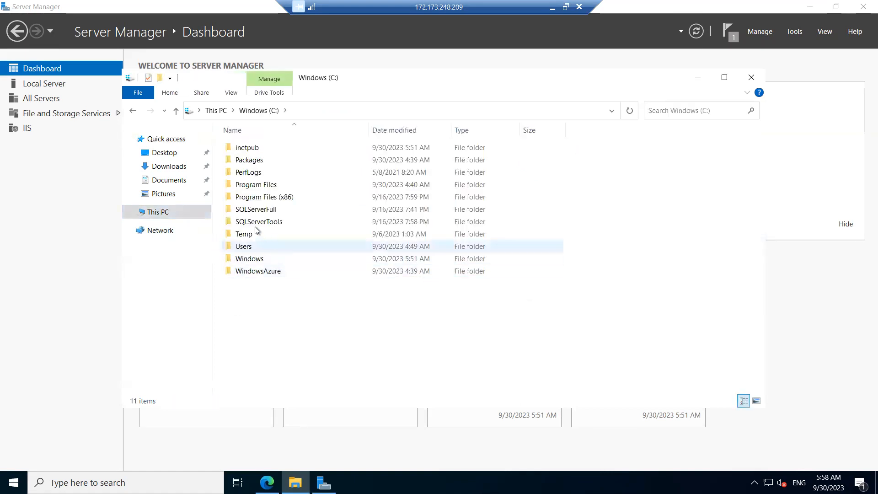
{"action": "double_click", "coordinate": [256, 148]}
{"action": "double_click", "coordinate": [257, 197]}
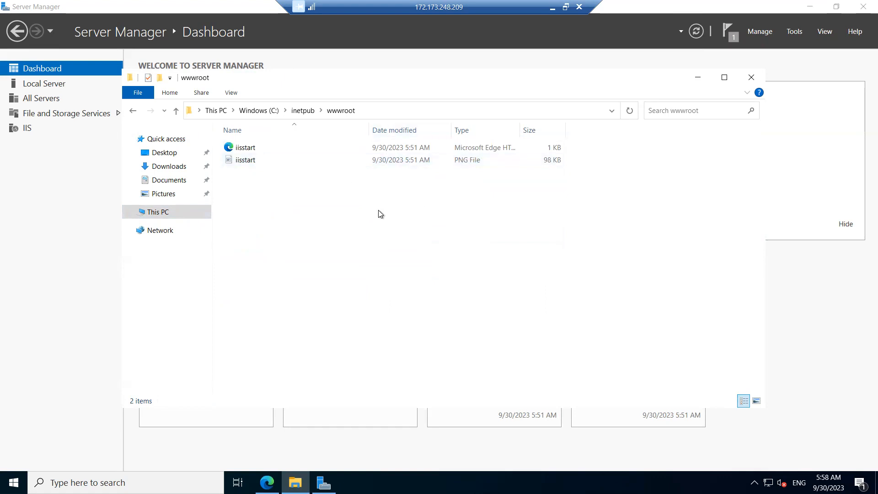
- On the local computer, select and copy all files and folders of the mediplus-lite website template
{"action": "left_click", "coordinate": [552, 7]}
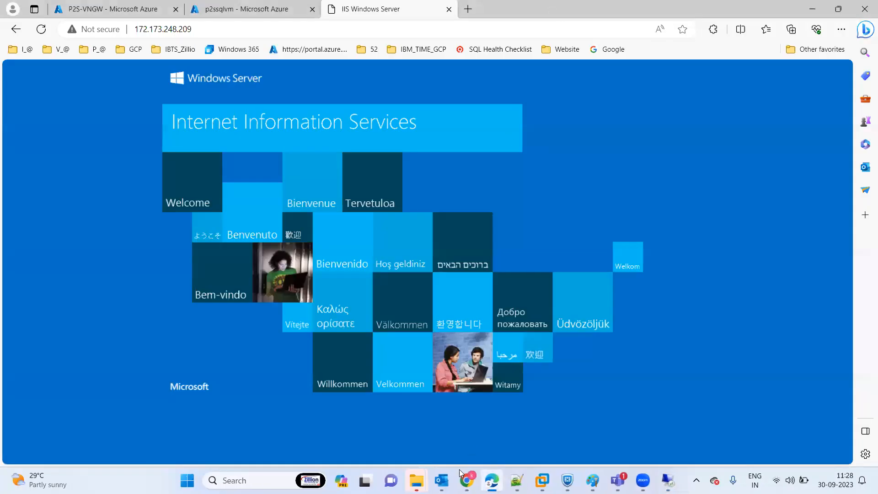
{"action": "mouse_move", "coordinate": [416, 480]}
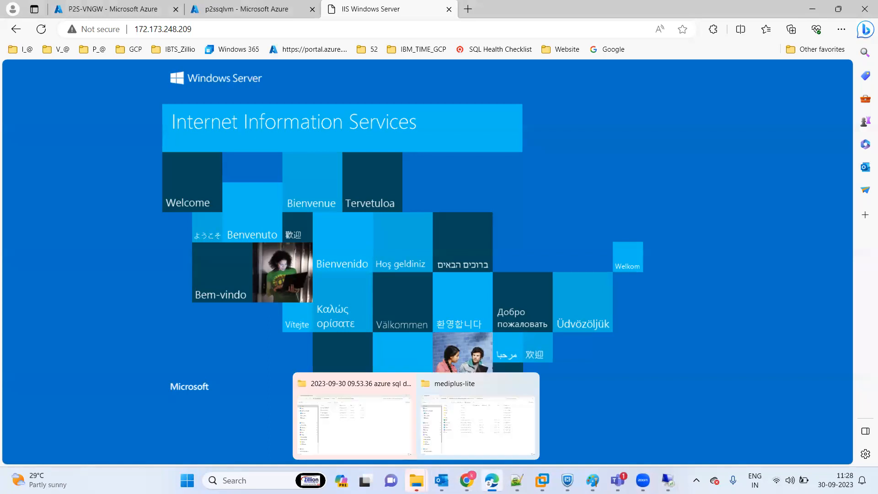
{"action": "left_click", "coordinate": [471, 410]}
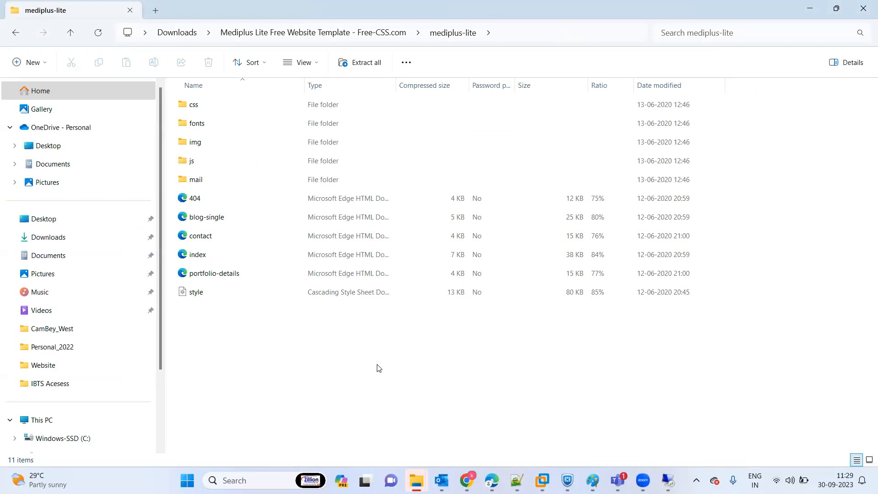
{"action": "key", "text": "ctrl+a"}
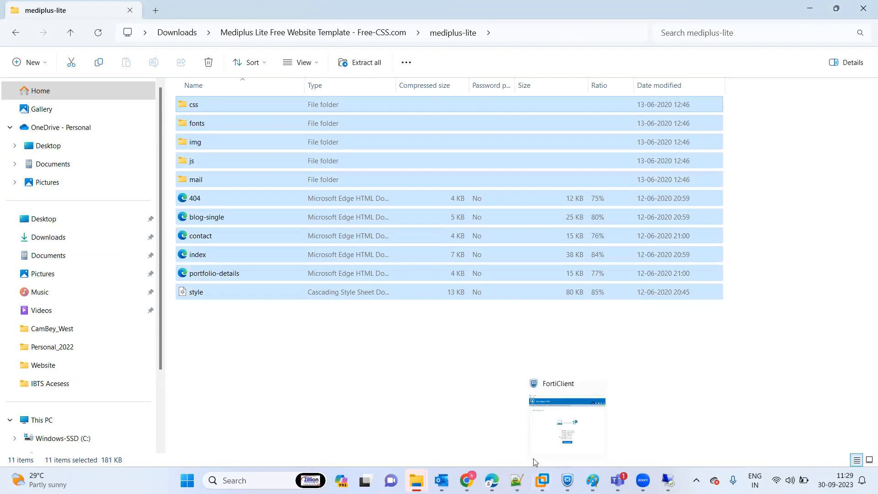
- Return to the remote session and delete both iisstart files from the wwwroot folder
{"action": "left_click", "coordinate": [668, 481]}
{"action": "left_click_drag", "start_coordinate": [336, 260], "coordinate": [218, 136]}
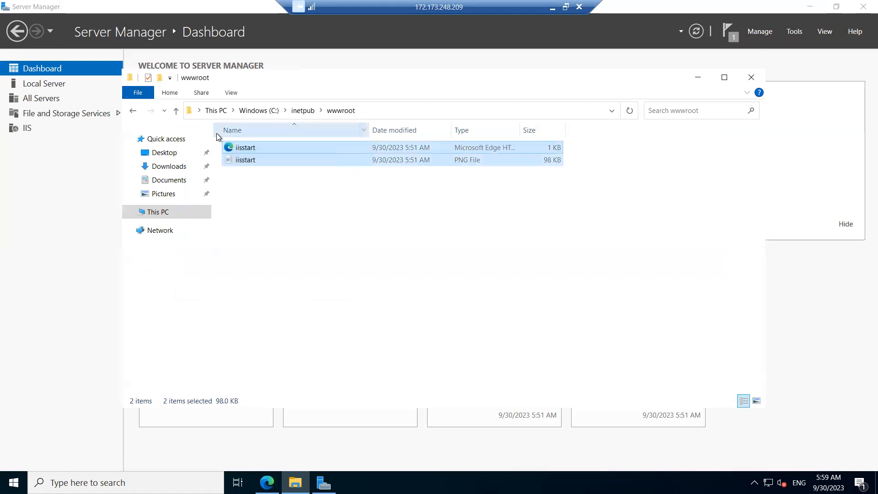
{"action": "key", "text": "Delete"}
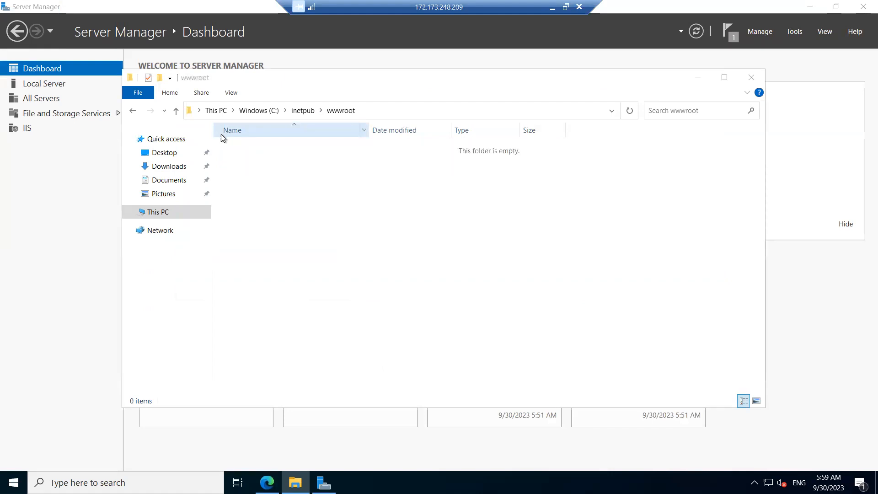
- Paste the copied template files into wwwroot and minimize the remote session
{"action": "right_click", "coordinate": [307, 172]}
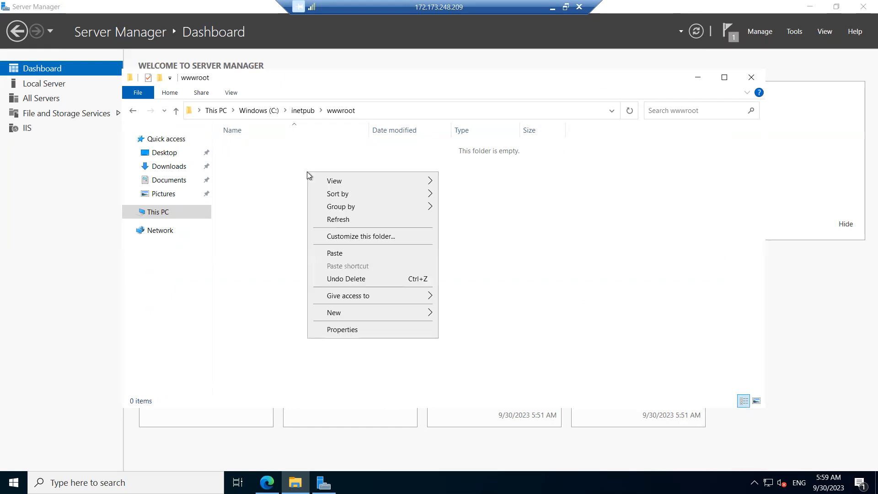
{"action": "left_click", "coordinate": [342, 255]}
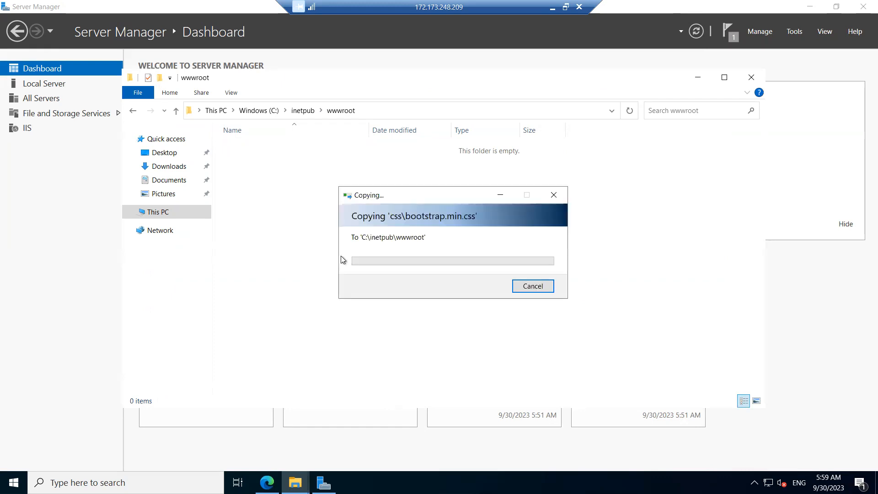
{"action": "left_click", "coordinate": [552, 6]}
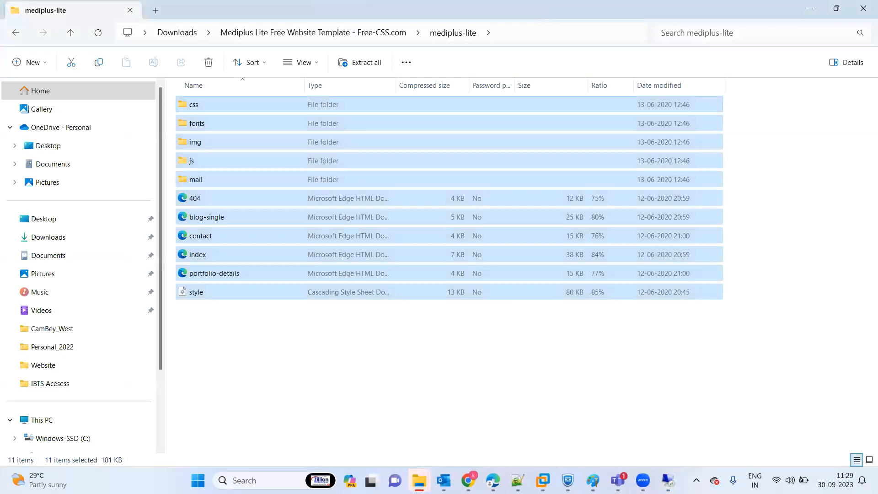
- Reload 172.173.248.209 in Chrome to check the site, and return to the remote session to view the copy progress
{"action": "left_click", "coordinate": [467, 480]}
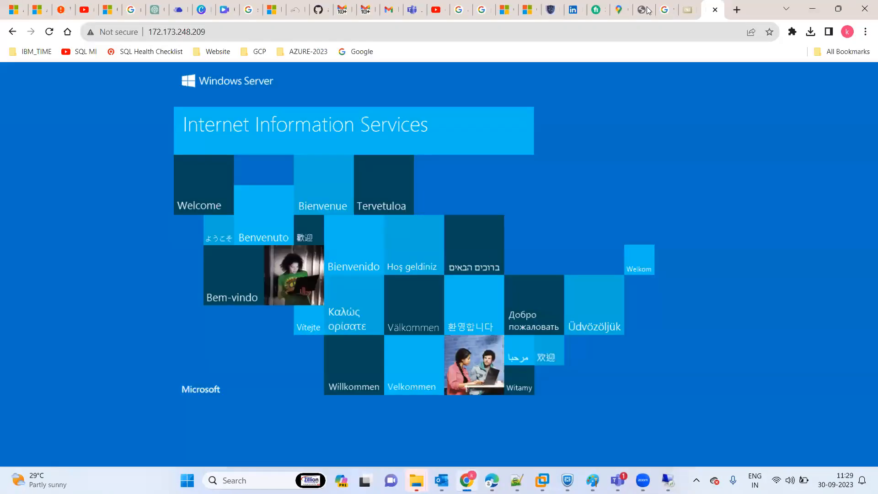
{"action": "left_click", "coordinate": [686, 11]}
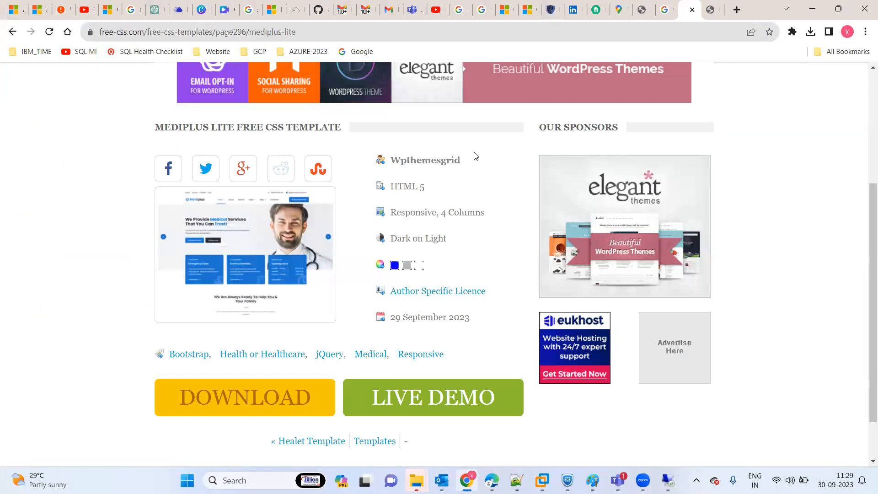
{"action": "left_click", "coordinate": [713, 12]}
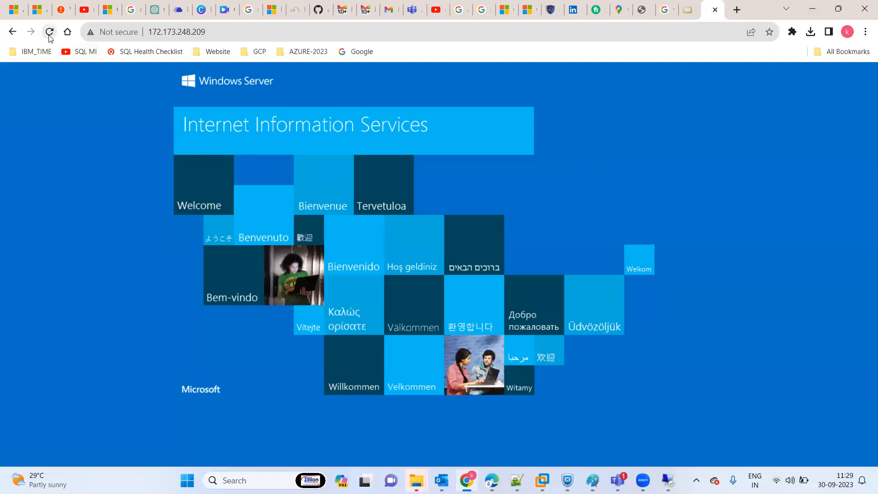
{"action": "left_click", "coordinate": [49, 32]}
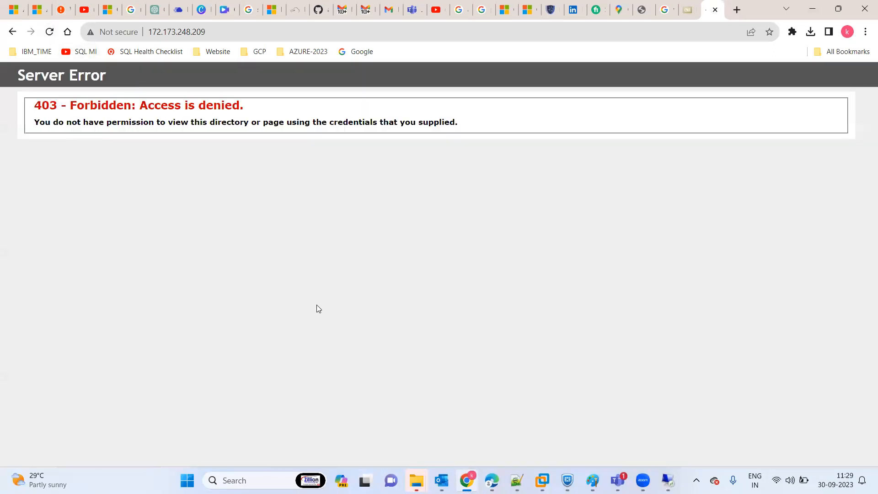
{"action": "left_click", "coordinate": [50, 33]}
{"action": "left_click", "coordinate": [668, 480]}
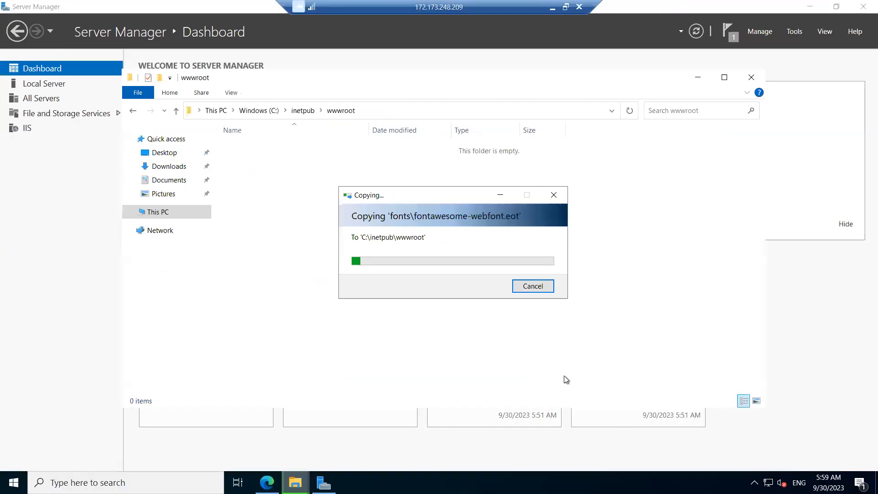
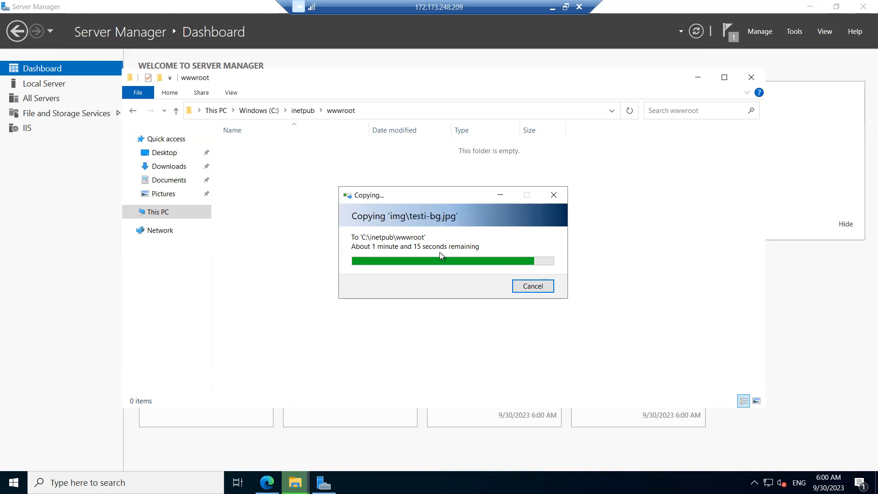
- Minimize the remote session and reload 172.173.248.209 in Chrome to check whether the new site loads
{"action": "left_click", "coordinate": [552, 7]}
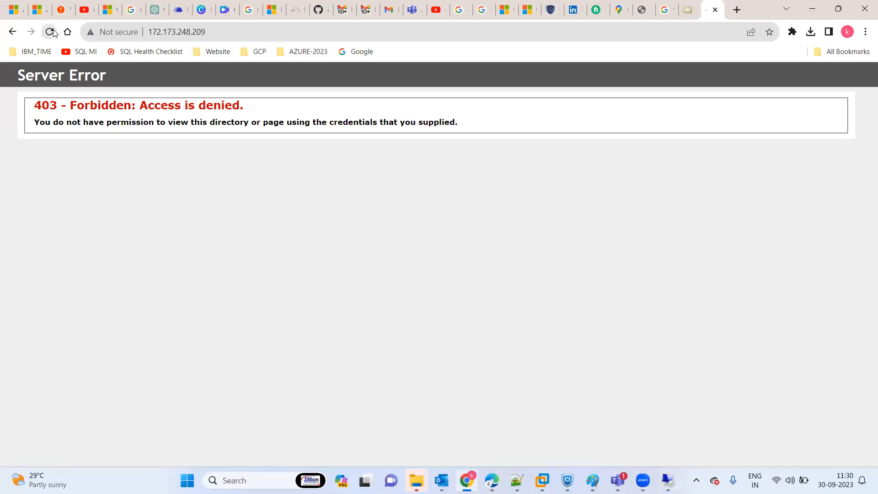
{"action": "left_click", "coordinate": [52, 33]}
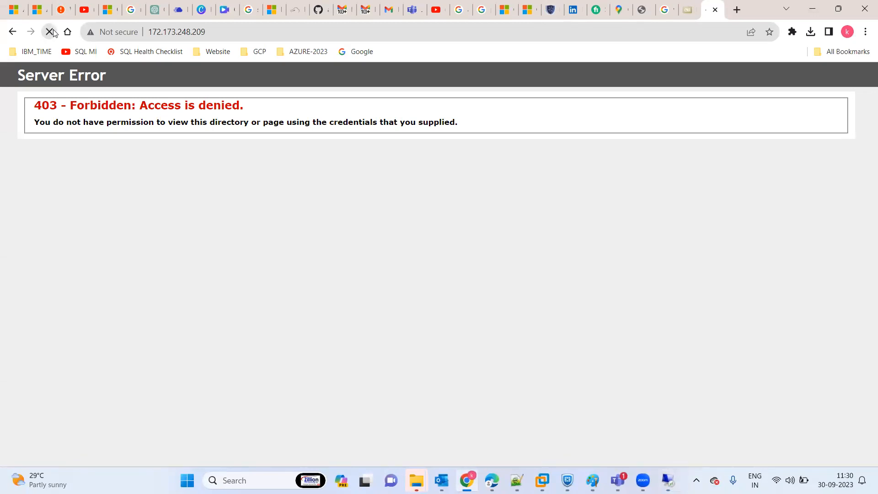
{"action": "left_click", "coordinate": [13, 31]}
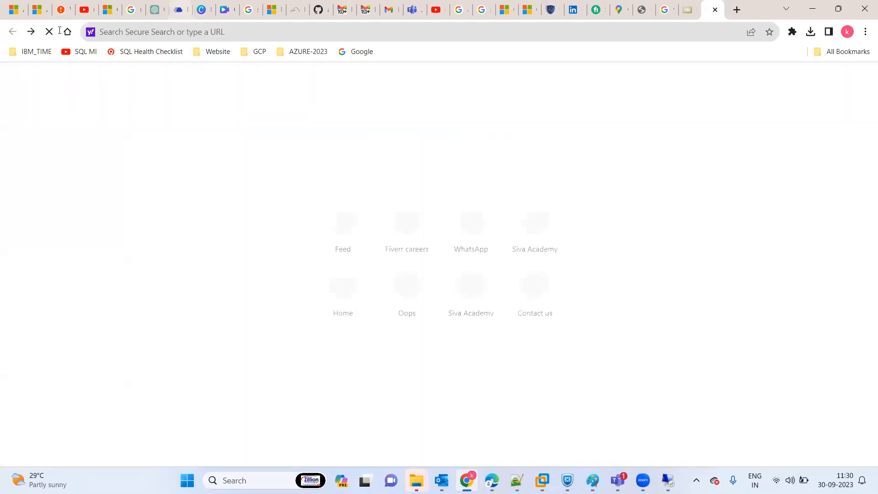
{"action": "left_click", "coordinate": [30, 31]}
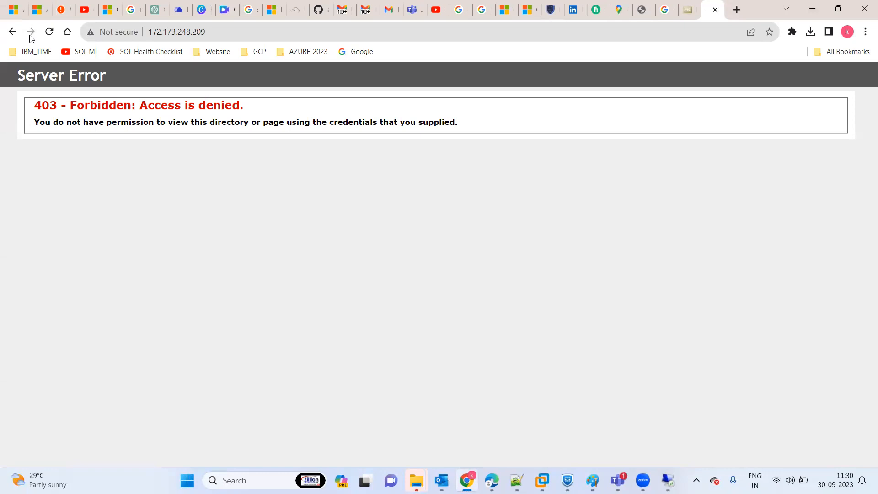
{"action": "left_click", "coordinate": [49, 32]}
- Return to the remote session and refresh the wwwroot folder to check the copied template files
{"action": "left_click", "coordinate": [667, 480]}
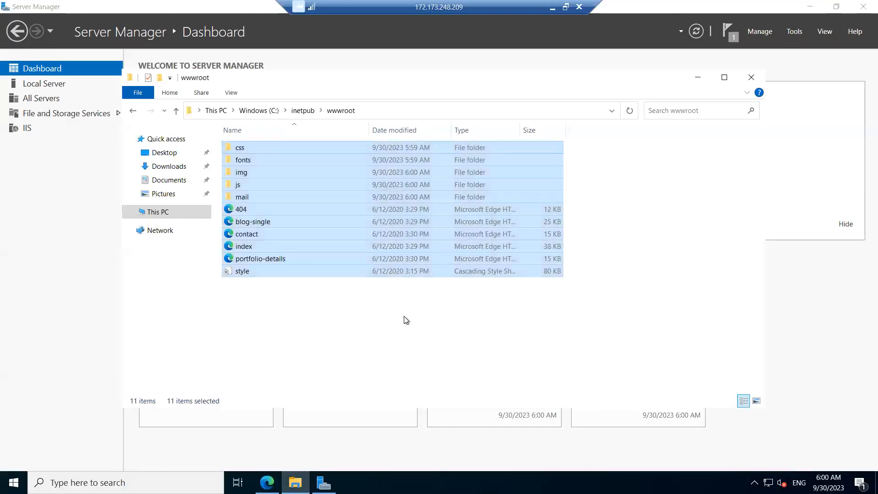
{"action": "left_click", "coordinate": [404, 317]}
{"action": "right_click", "coordinate": [405, 317]}
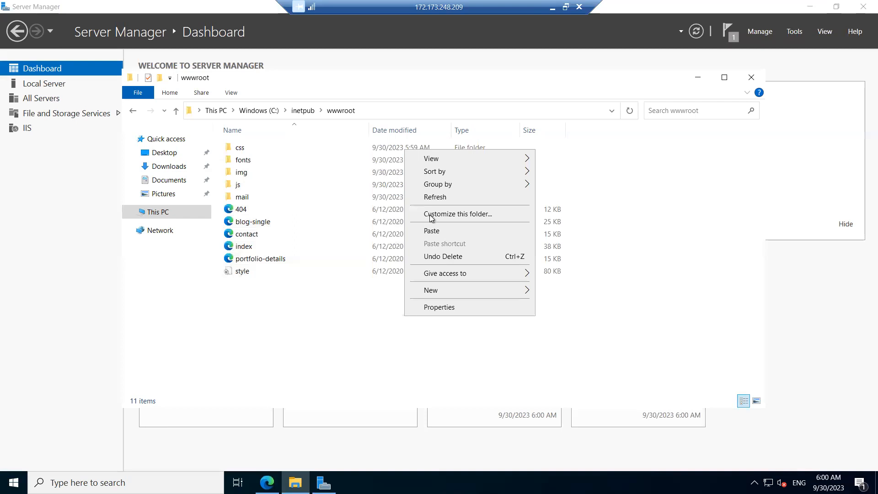
{"action": "left_click", "coordinate": [430, 200]}
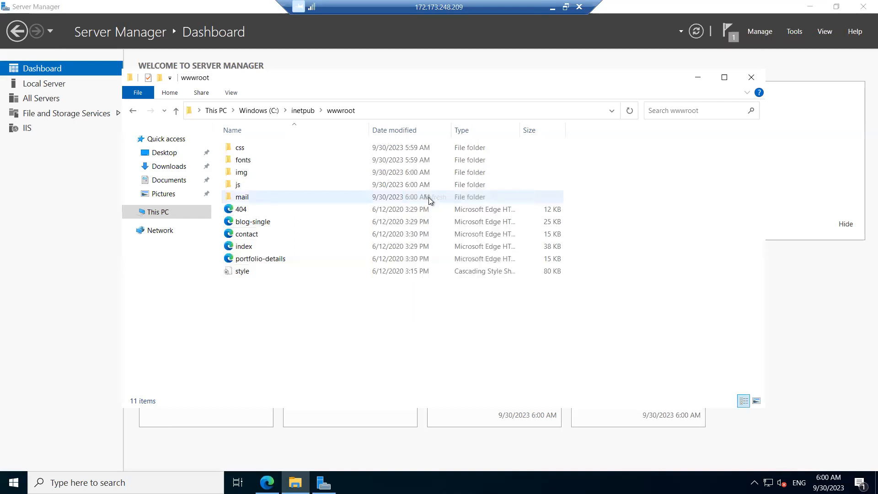
- Minimize the remote session and reload 172.173.248.209 in Chrome and Edge to view the hosted website
{"action": "left_click", "coordinate": [551, 7]}
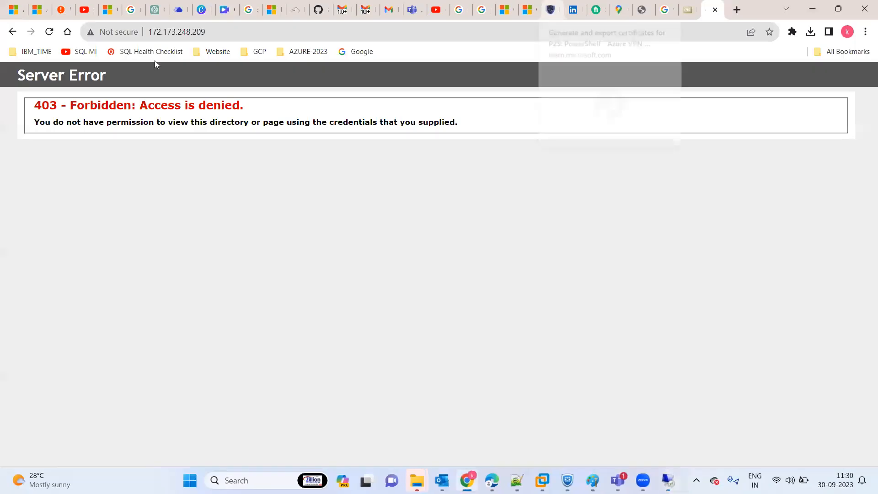
{"action": "left_click", "coordinate": [49, 31]}
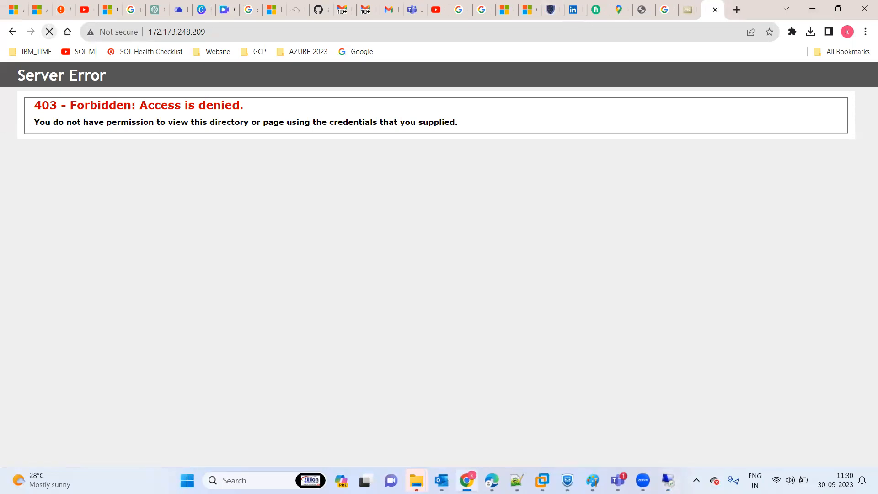
{"action": "key", "text": "alt+Tab"}
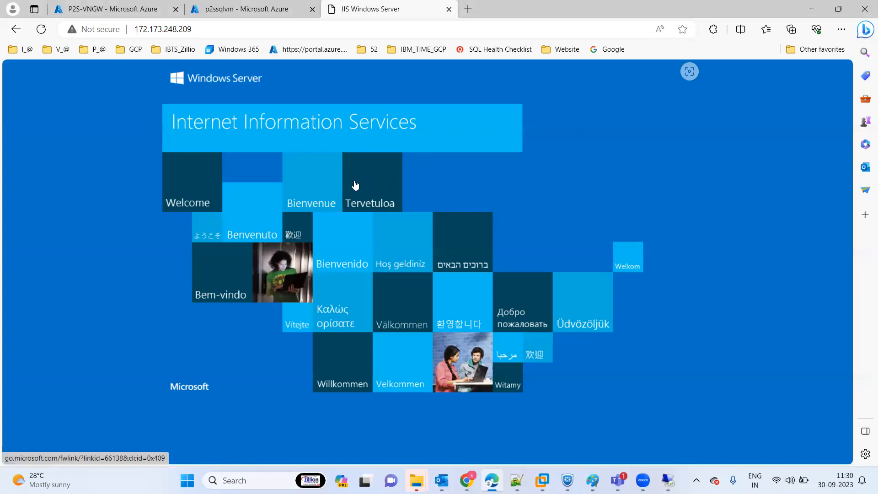
{"action": "left_click", "coordinate": [44, 30]}
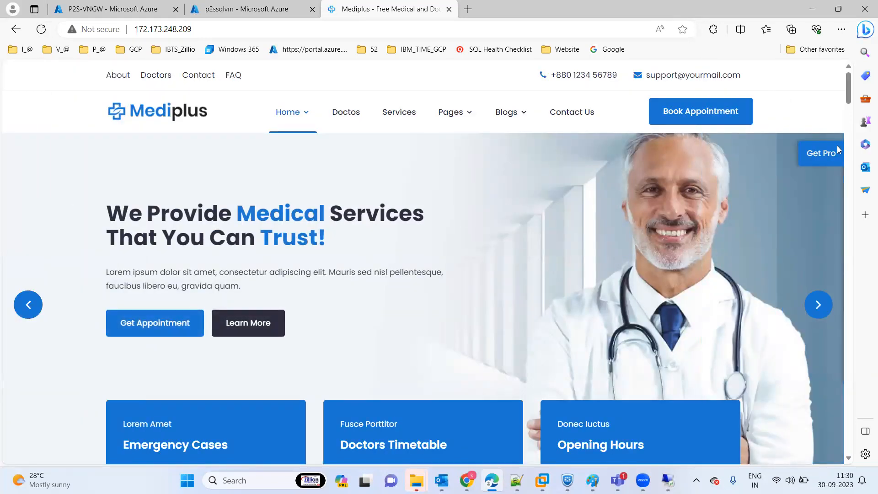
{"action": "mouse_move", "coordinate": [847, 86]}
{"action": "left_mouse_down"}
{"action": "mouse_move", "coordinate": [847, 239]}
{"action": "mouse_move", "coordinate": [848, 81]}
{"action": "left_mouse_up"}
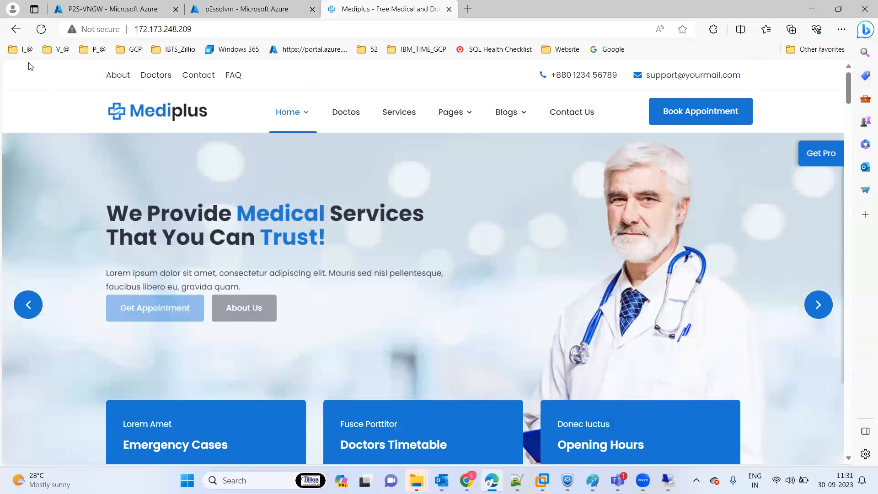
{"action": "left_click", "coordinate": [40, 29]}
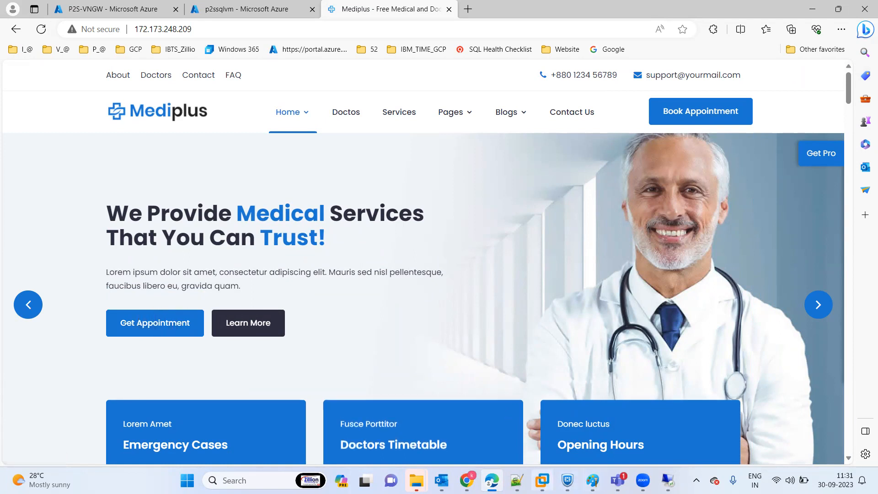
{"action": "left_click", "coordinate": [467, 480]}
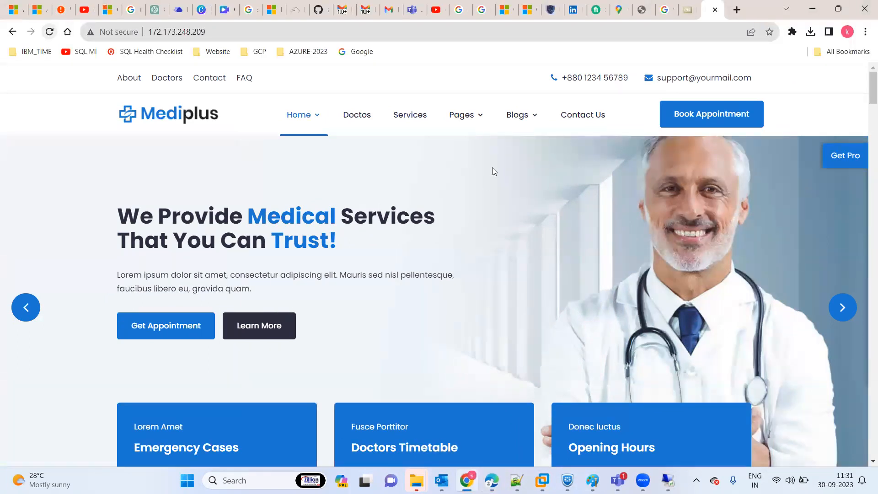
{"action": "left_click", "coordinate": [48, 32]}
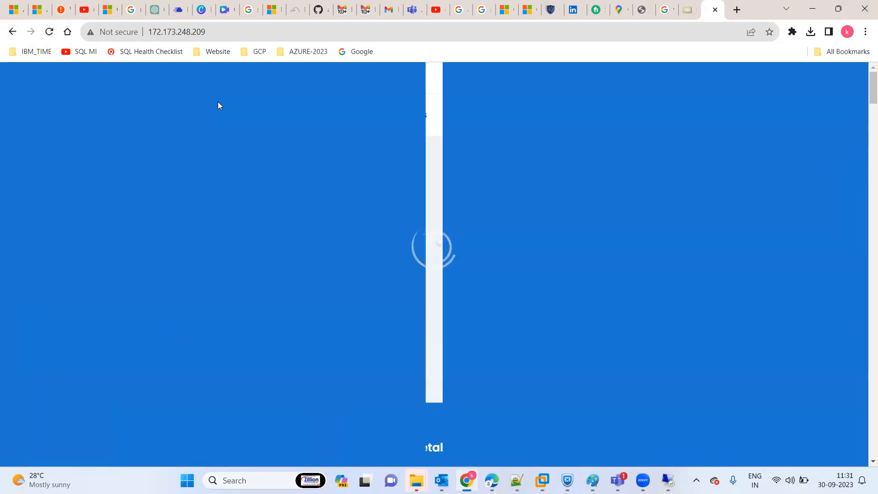
- Try to open the website through the private address 10.0.0.4 in Chrome
{"action": "left_click", "coordinate": [216, 32]}
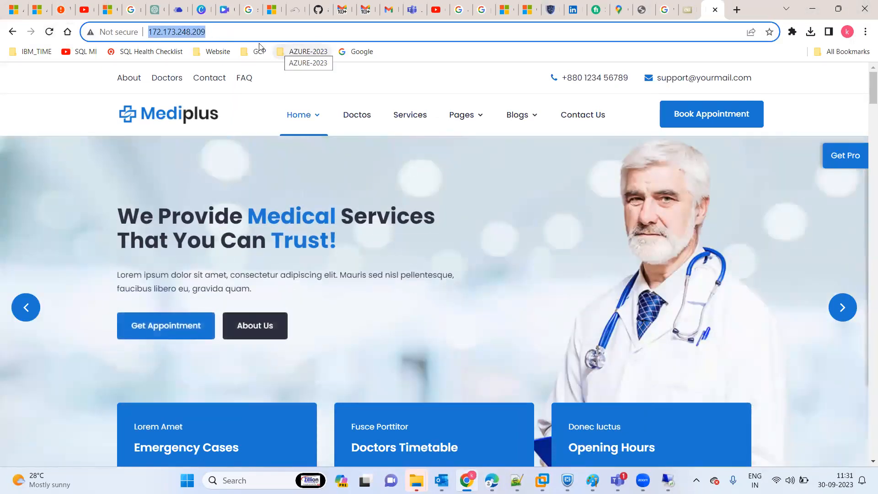
{"action": "type", "text": "10."}
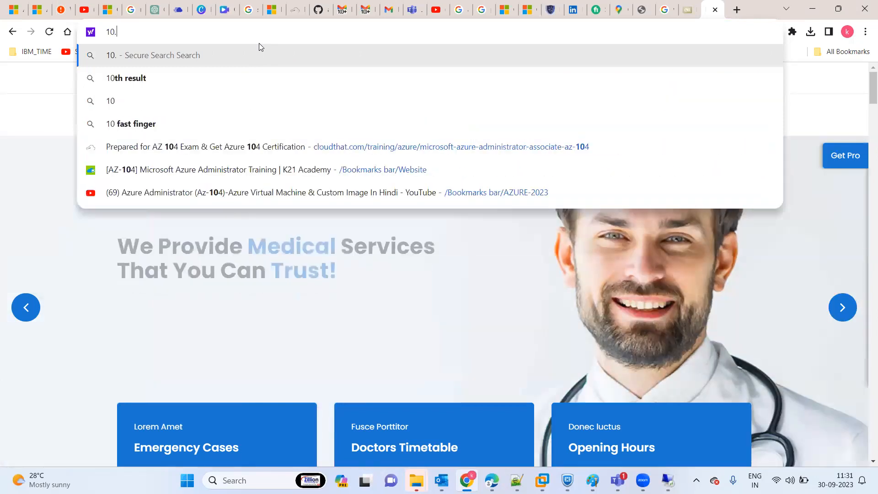
{"action": "type", "text": "0.0."}
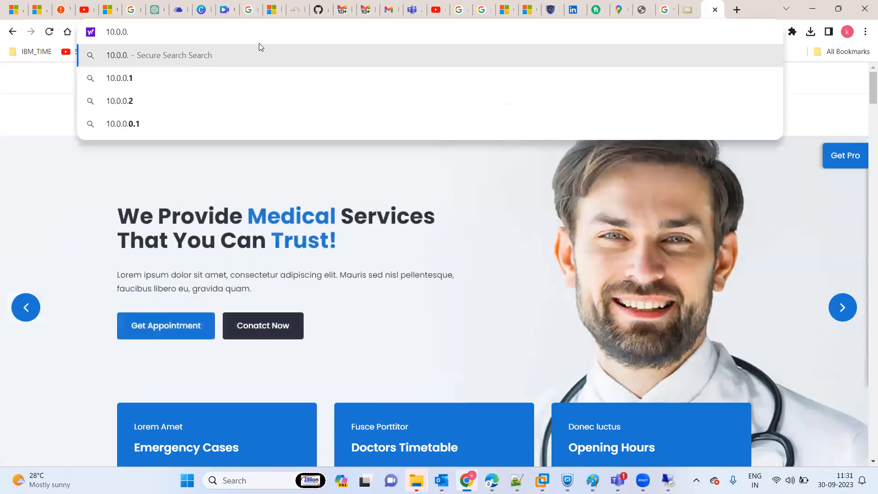
{"action": "type", "text": "4"}
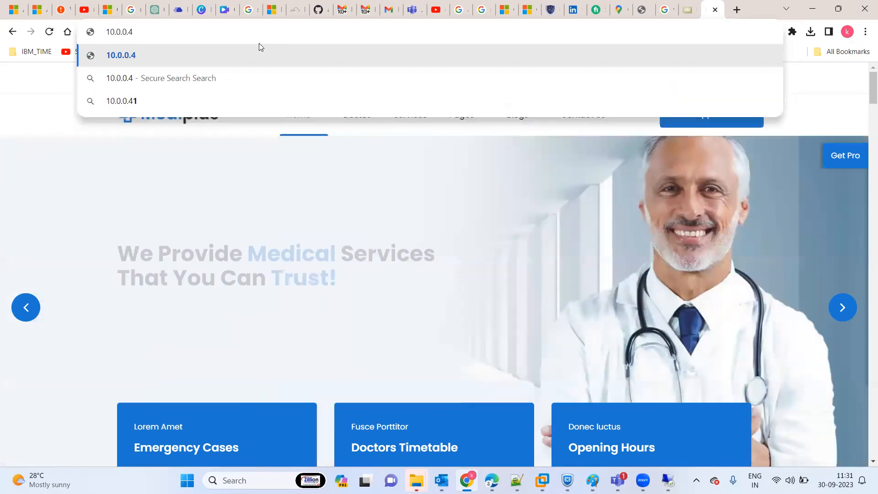
{"action": "key", "text": "Return"}
{"action": "mouse_move", "coordinate": [287, 128]}
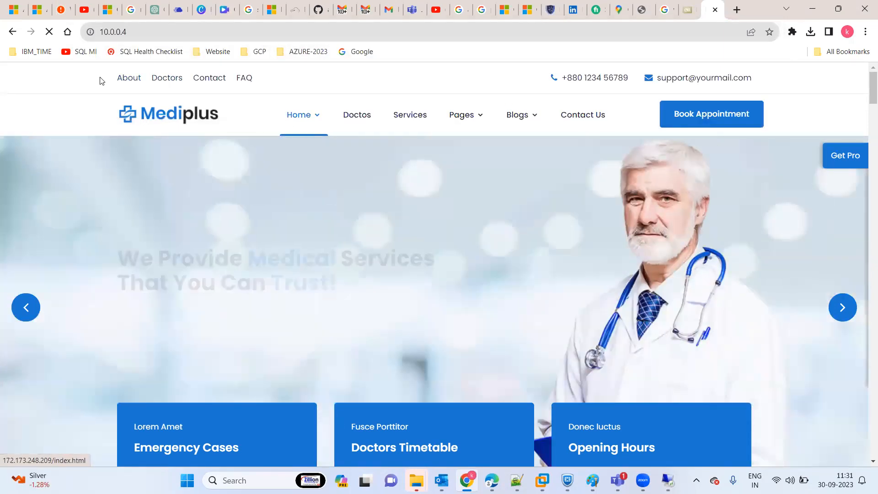
{"action": "left_click", "coordinate": [149, 36]}
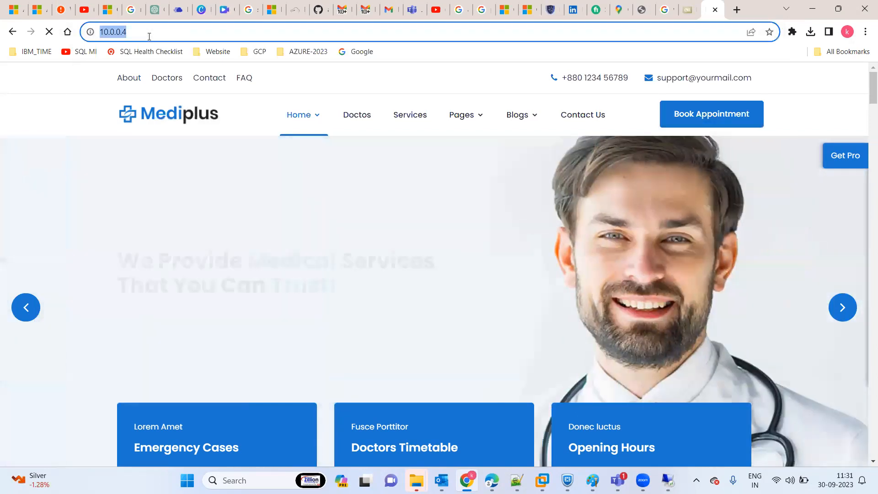
{"action": "key", "text": "Return"}
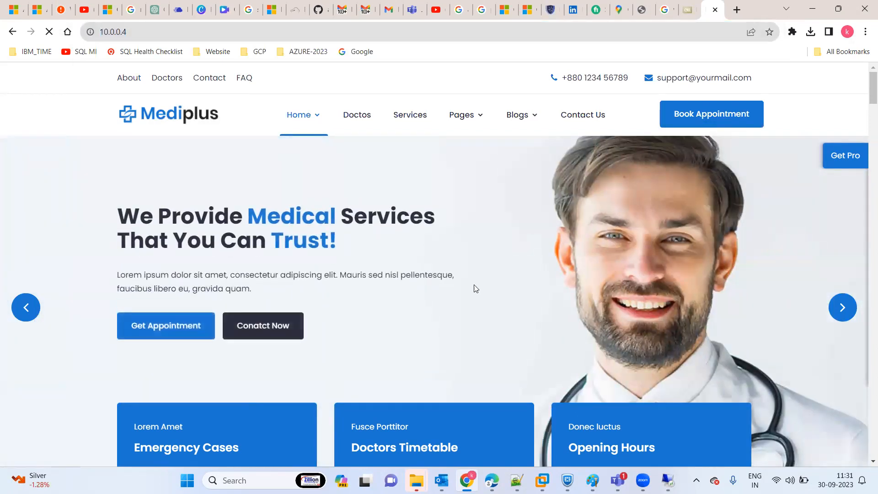
- Switch to the opsvm2022 virtual machine in VMware Workstation, show it full screen and open Chrome inside it
{"action": "left_click", "coordinate": [543, 480]}
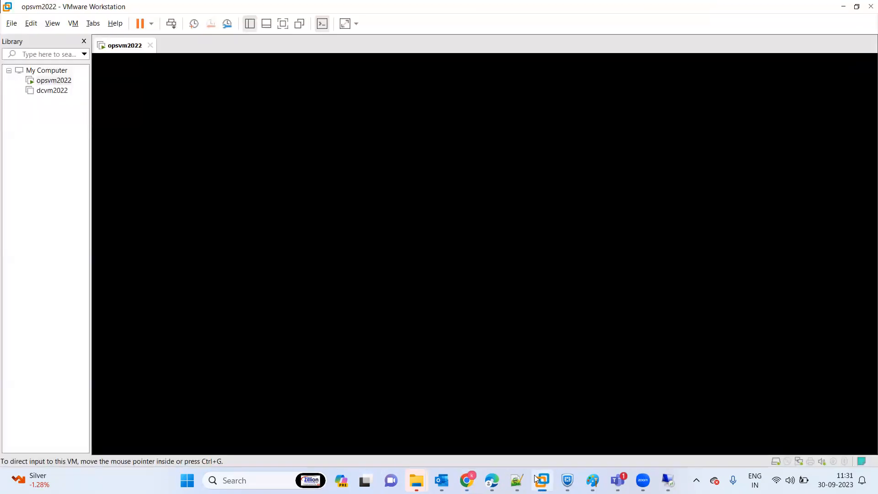
{"action": "left_click", "coordinate": [420, 338]}
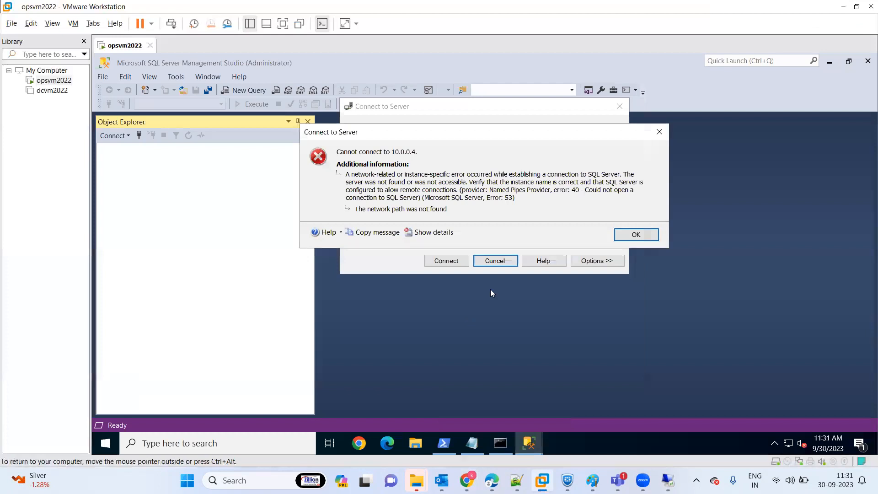
{"action": "left_click", "coordinate": [361, 446]}
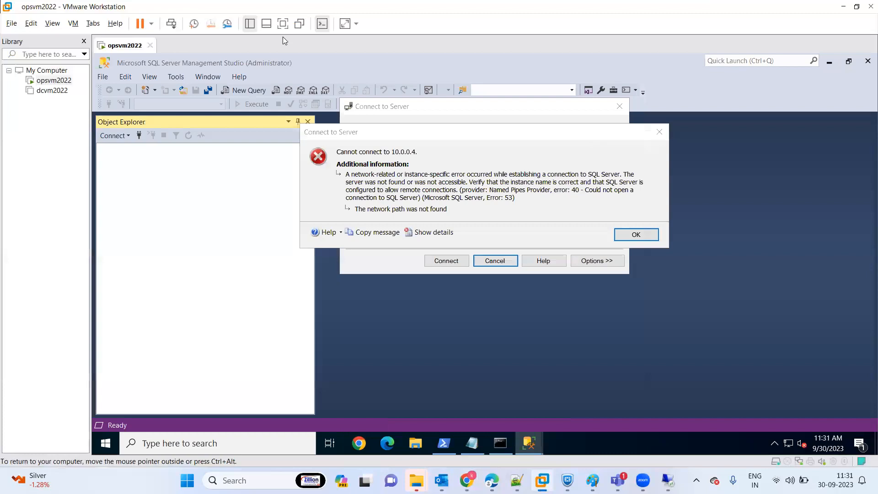
{"action": "left_click", "coordinate": [283, 24]}
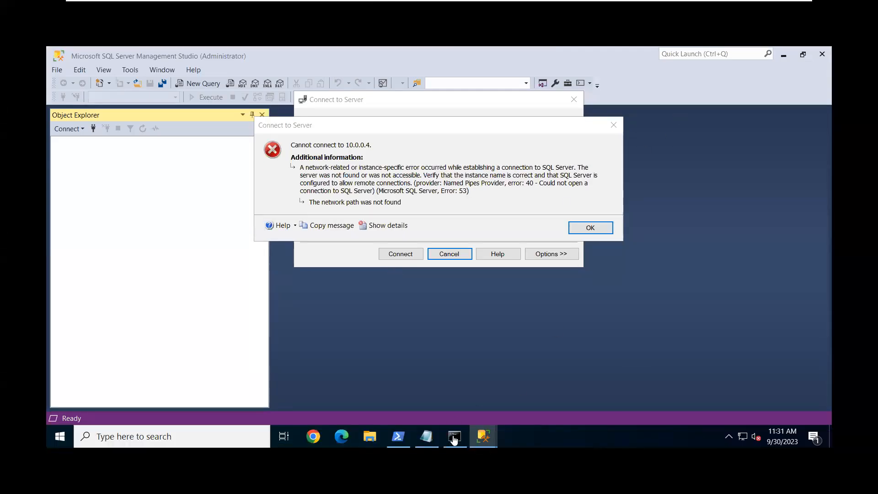
{"action": "left_click", "coordinate": [454, 439]}
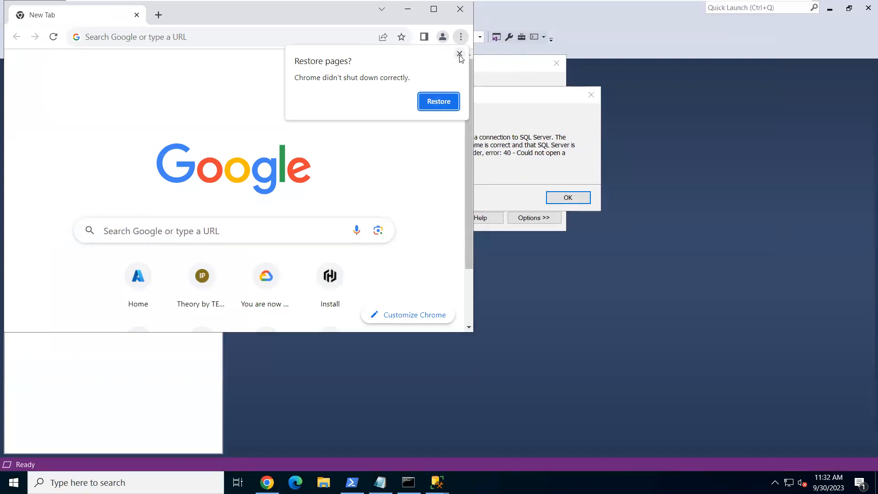
- Dismiss the restore-pages prompt and try opening 10.0.0.4 in the virtual machine's maximized Chrome, then minimize the browser
{"action": "left_click", "coordinate": [460, 54]}
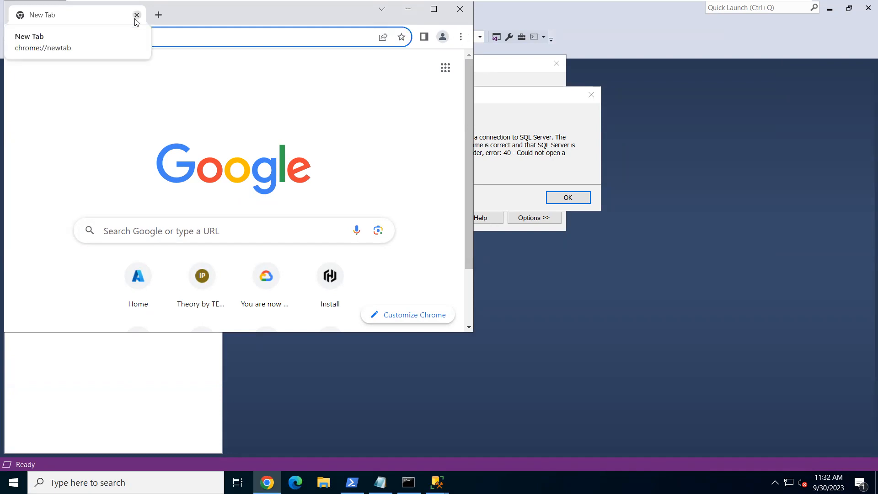
{"action": "type", "text": "10"}
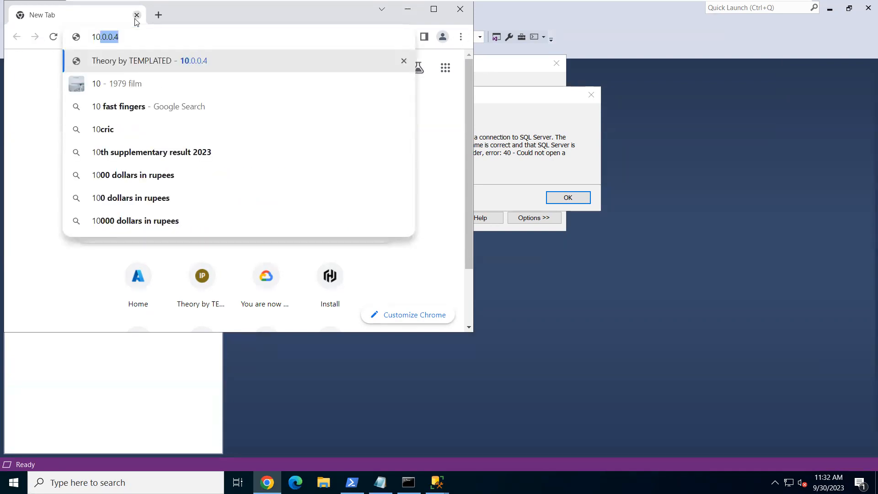
{"action": "type", "text": ".0.0.4"}
{"action": "key", "text": "Return"}
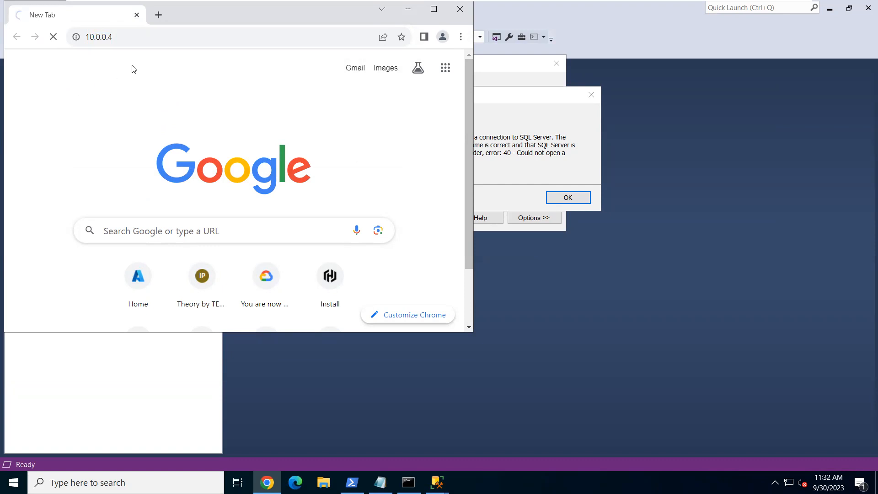
{"action": "left_click", "coordinate": [433, 9]}
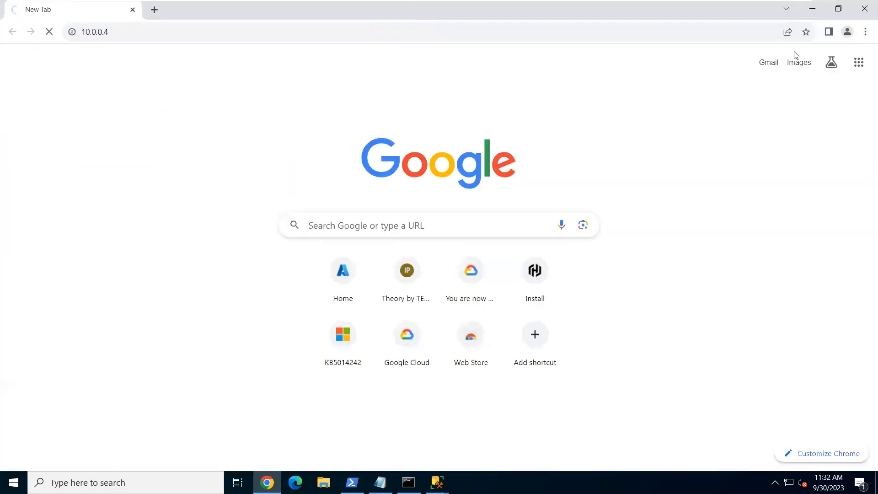
{"action": "left_click", "coordinate": [813, 10]}
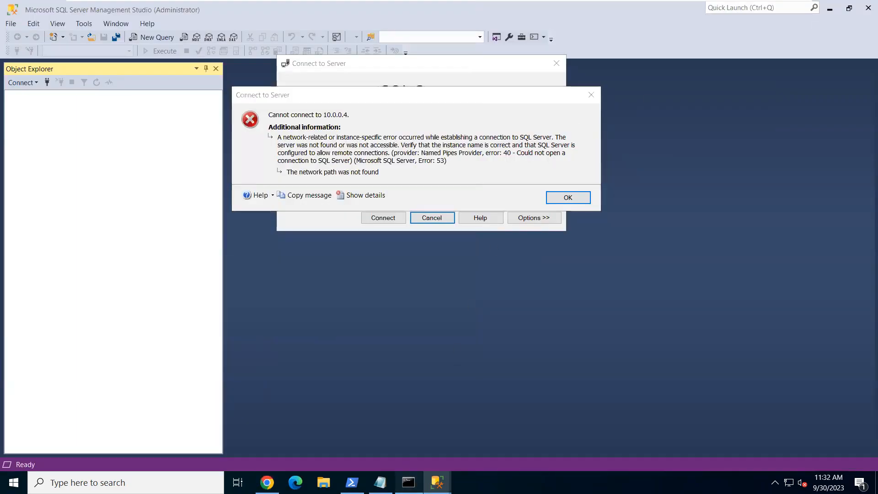
- Stop the running ping in Command Prompt and run ping 10.0.0.4 -t again on a cleared screen
{"action": "left_click", "coordinate": [408, 482]}
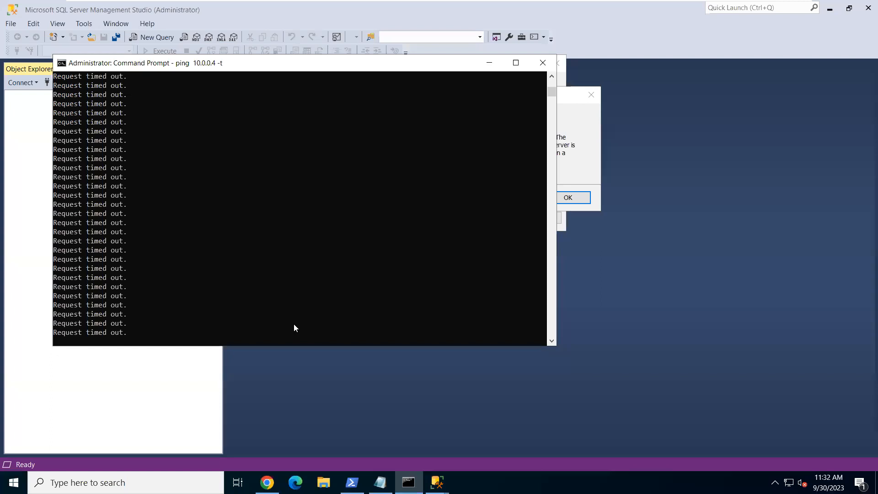
{"action": "key", "text": "ctrl+c"}
{"action": "type", "text": "cls"}
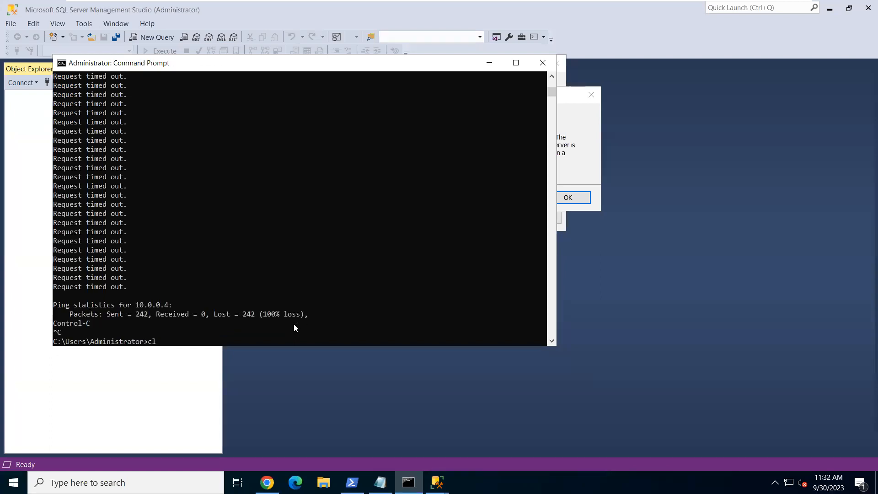
{"action": "key", "text": "Return"}
{"action": "key", "text": "Up"}
{"action": "key", "text": "Return"}
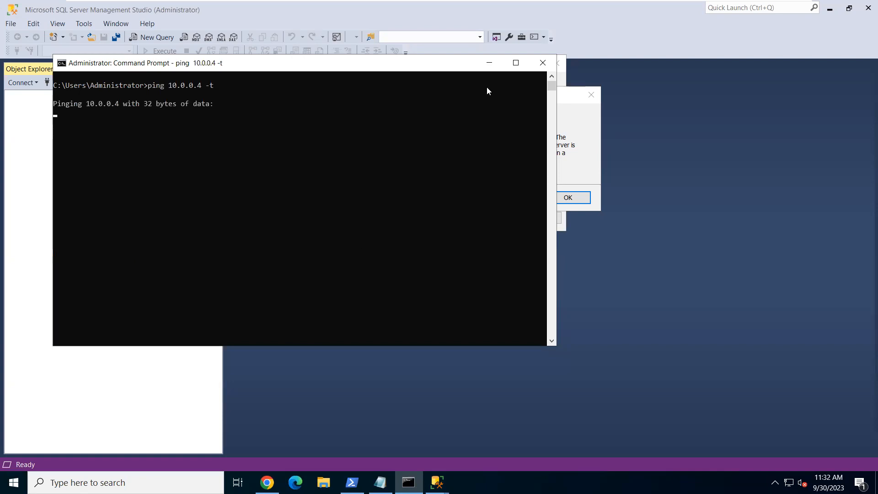
- Minimize Command Prompt and the virtual machine, check the firewall status in the 172.173.248.209 remote session's network settings, and minimize the session
{"action": "left_click", "coordinate": [489, 64]}
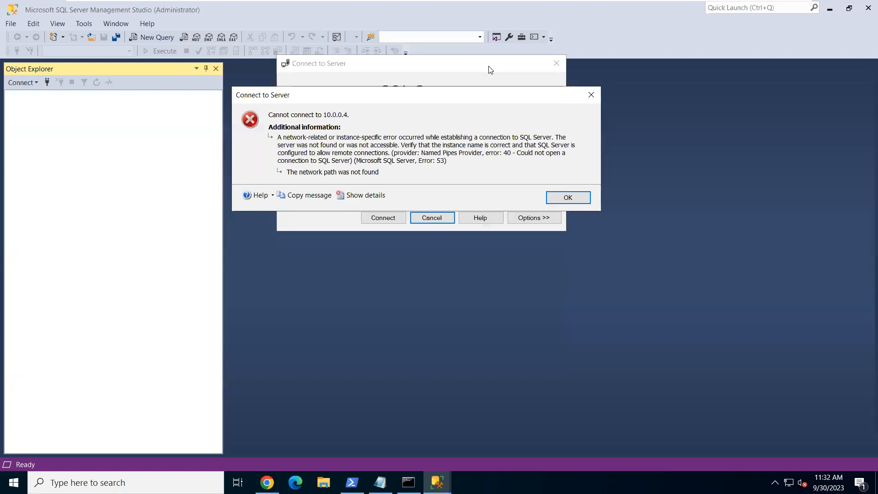
{"action": "mouse_move", "coordinate": [607, 4]}
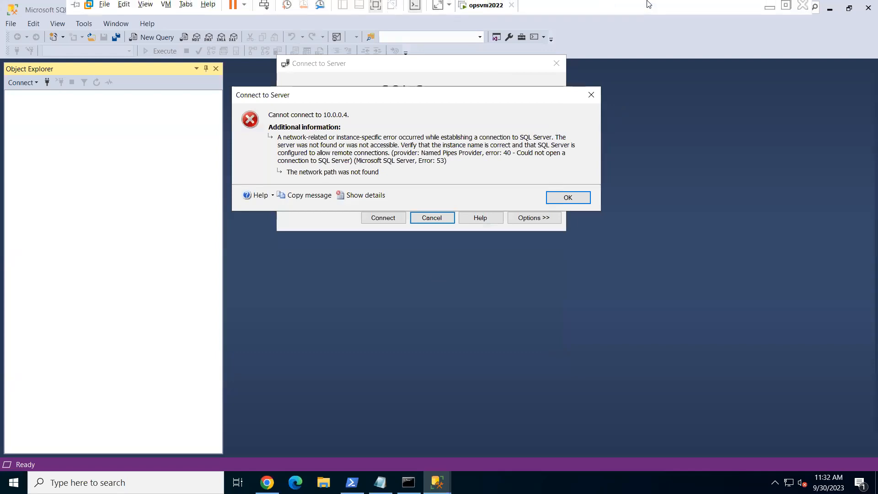
{"action": "left_click", "coordinate": [776, 11]}
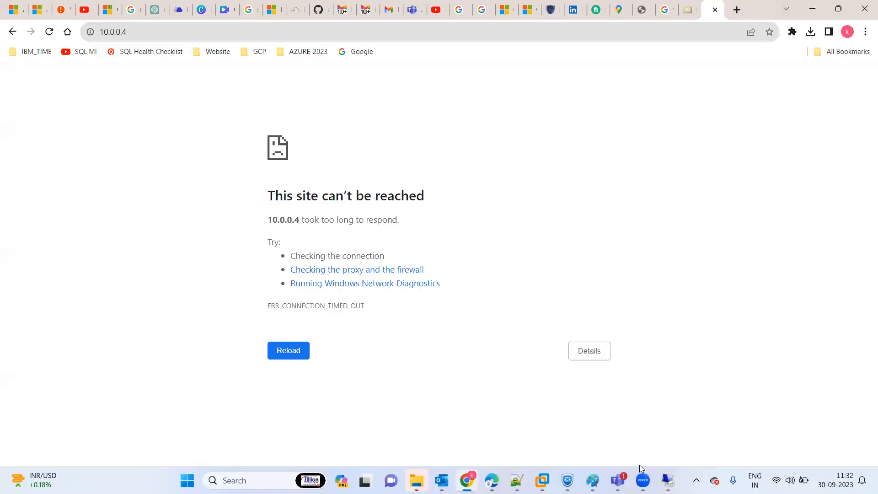
{"action": "left_click", "coordinate": [667, 480]}
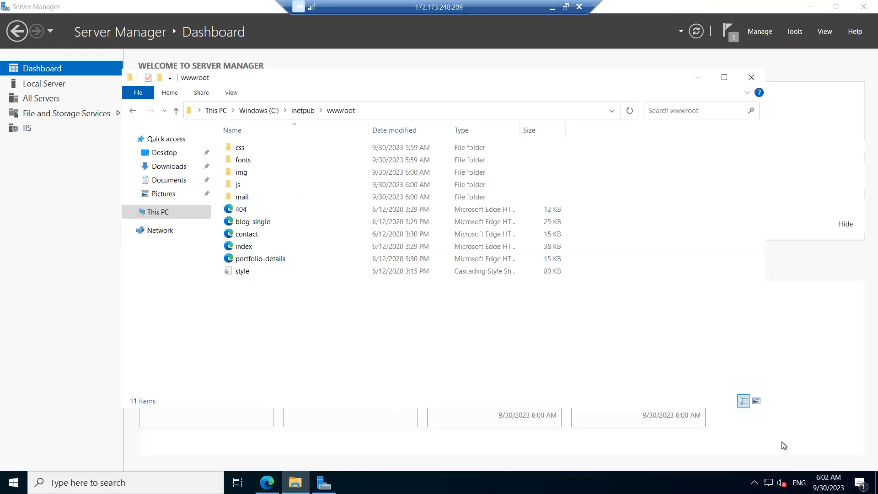
{"action": "right_click", "coordinate": [768, 482]}
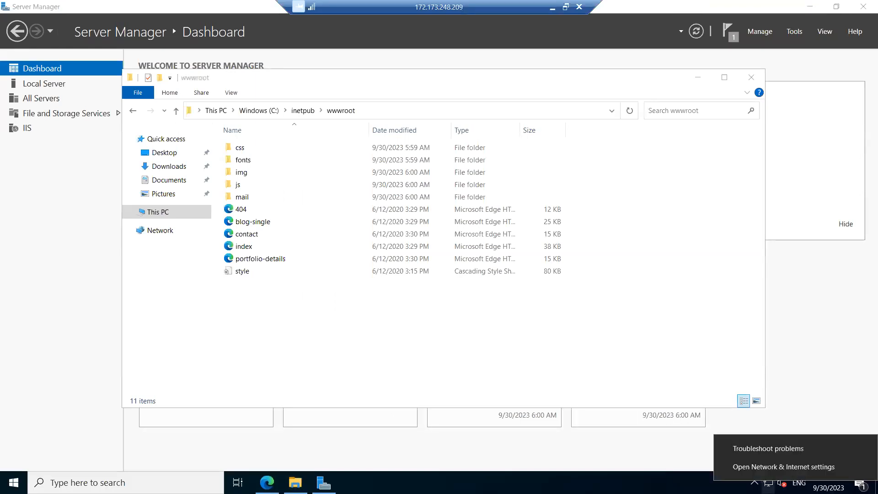
{"action": "left_click", "coordinate": [757, 467]}
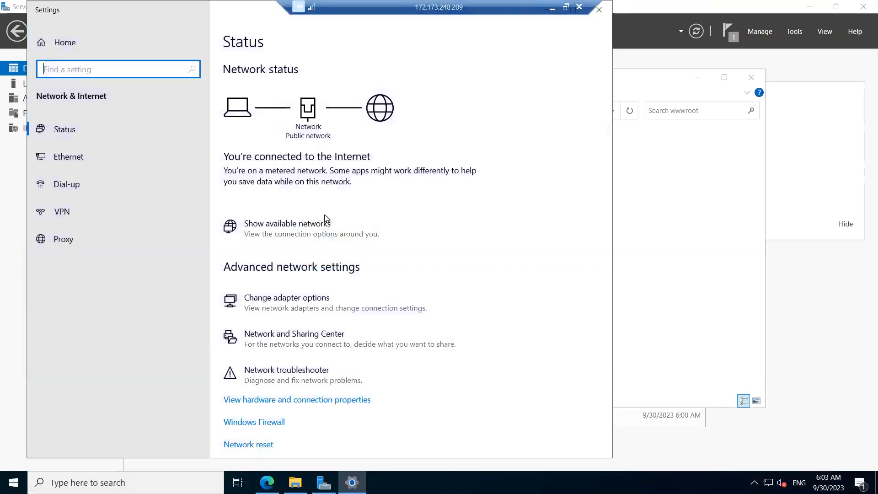
{"action": "left_click", "coordinate": [266, 420]}
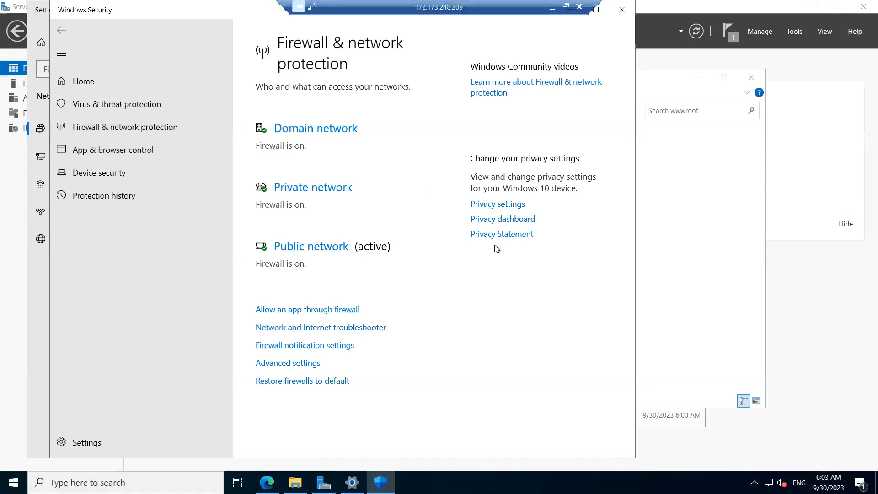
{"action": "left_click", "coordinate": [553, 7]}
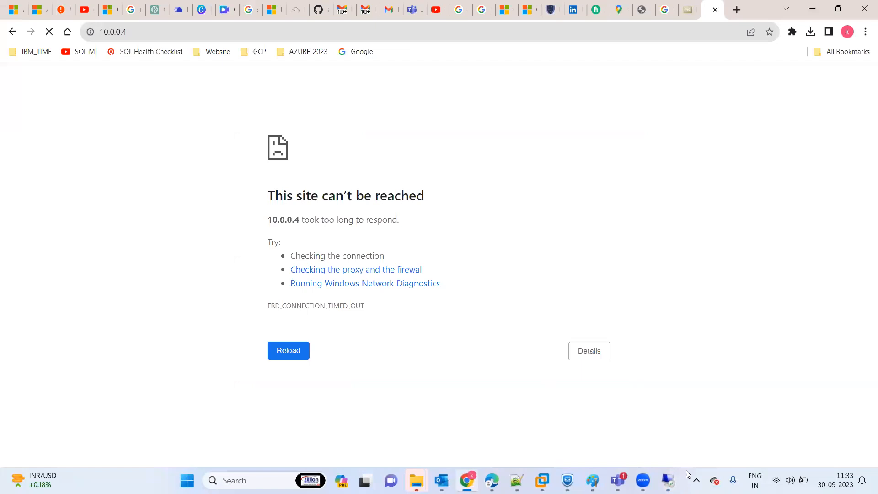
- Switch to the opsvm2022 virtual machine, check the 10.0.0.4 page in its Chrome and minimize the virtual machine
{"action": "key", "text": "alt+Tab"}
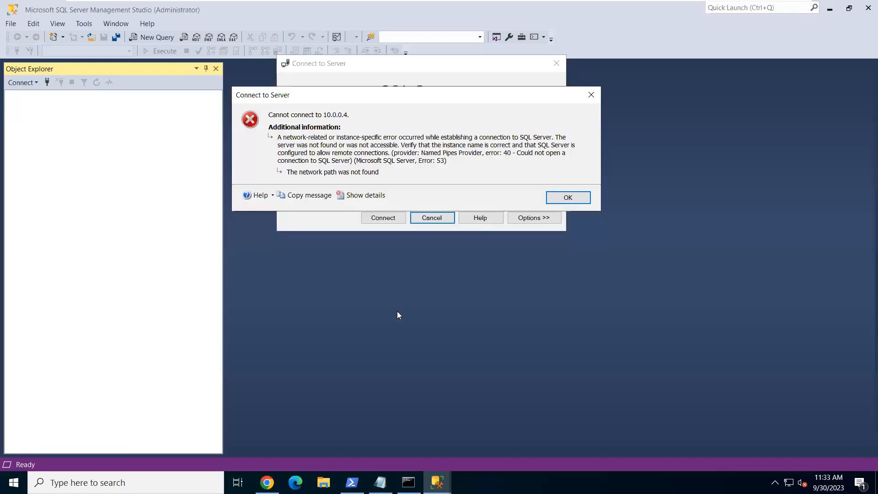
{"action": "left_click", "coordinate": [267, 482]}
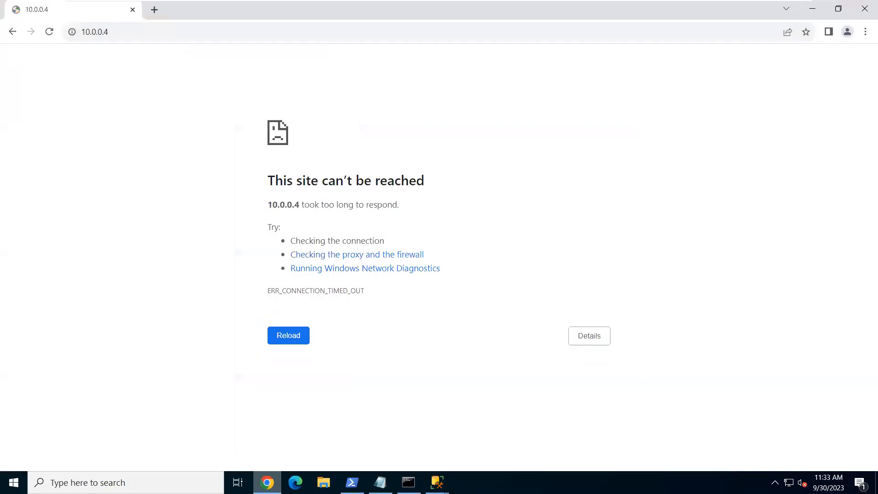
{"action": "mouse_move", "coordinate": [605, 2]}
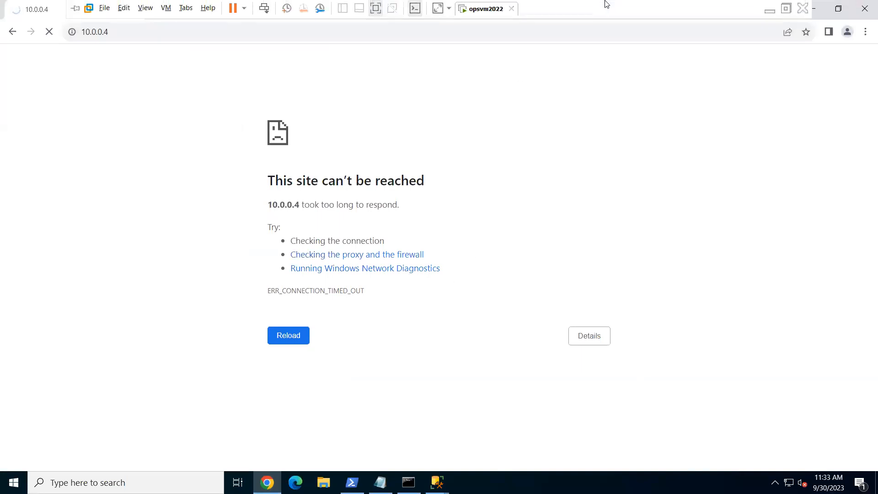
{"action": "left_click", "coordinate": [770, 12]}
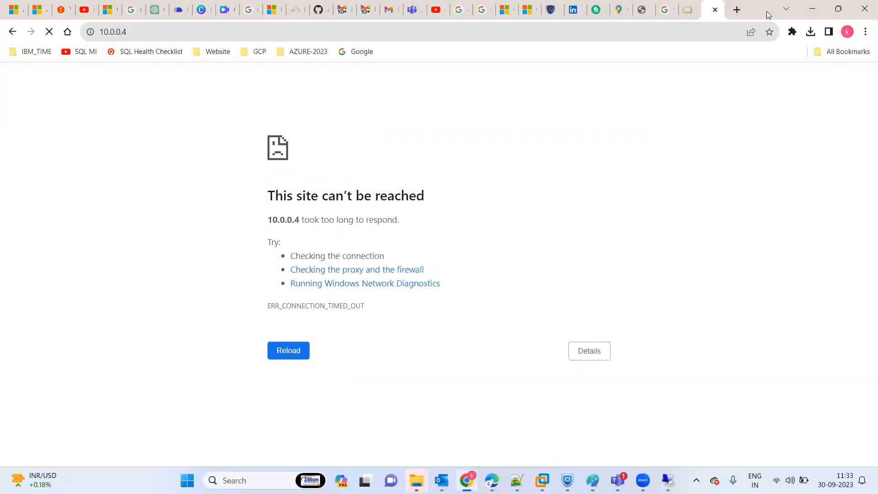
- Switch to Edge, sign back in to the Azure portal on the P2S-VNGW page and close the notifications pane
{"action": "left_click", "coordinate": [492, 480]}
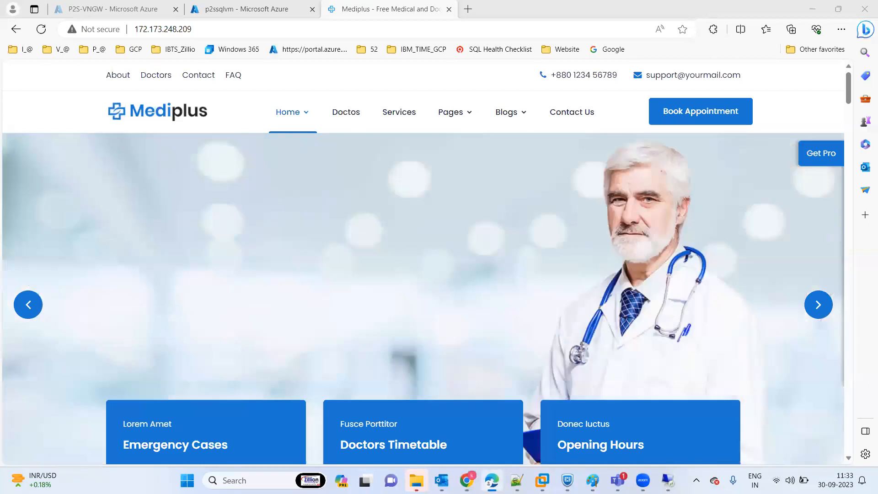
{"action": "left_click", "coordinate": [85, 5]}
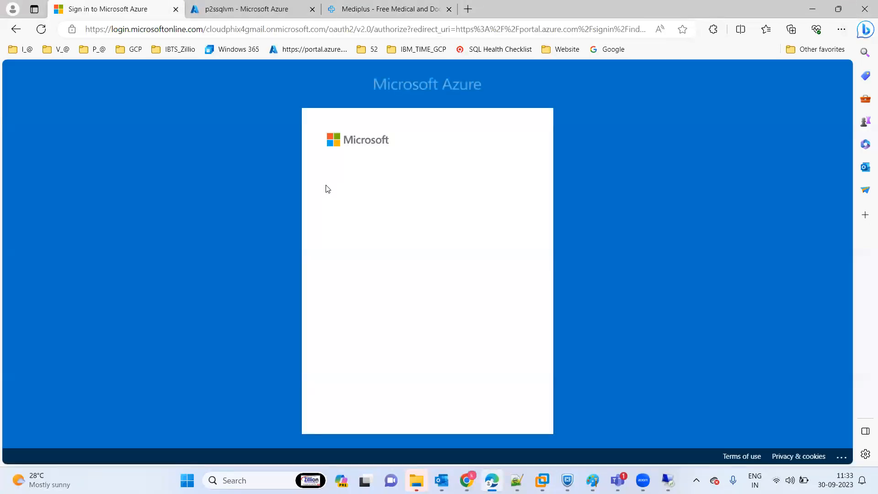
{"action": "left_click", "coordinate": [399, 220]}
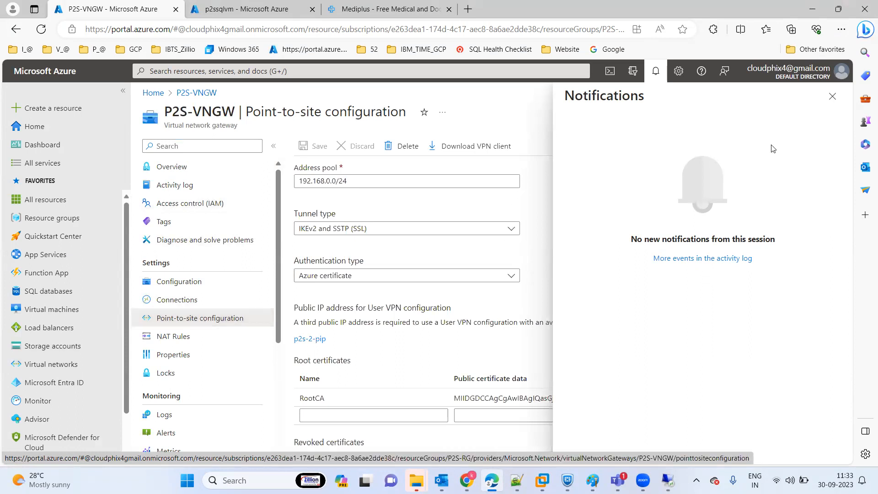
{"action": "left_click", "coordinate": [834, 97]}
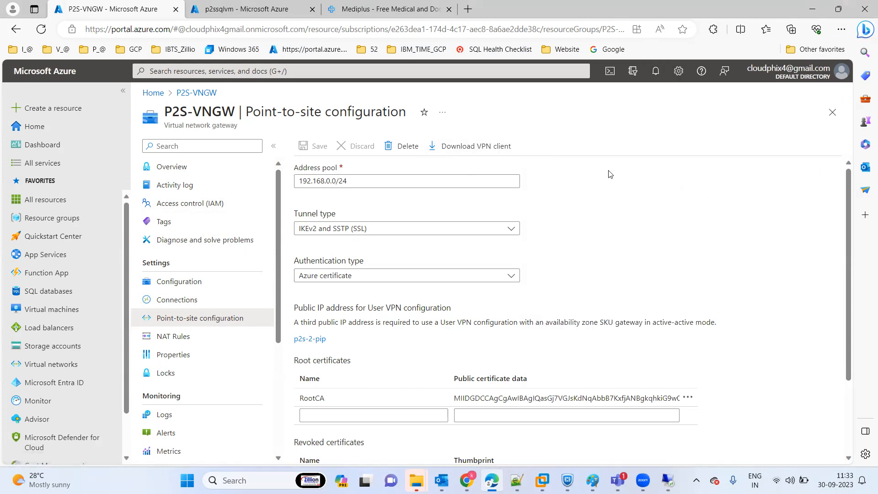
- Download the VPN client from the P2S-VNGW point-to-site configuration and show P2S-VNGW.zip in the Downloads folder
{"action": "left_click", "coordinate": [473, 150]}
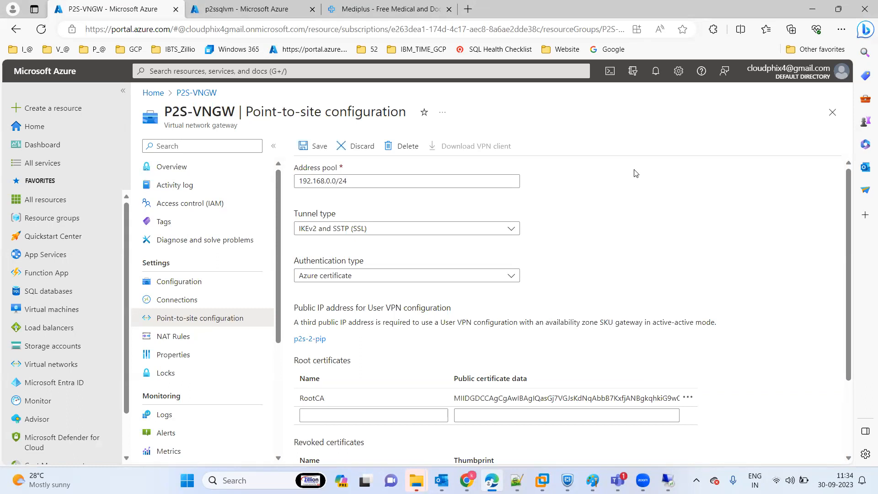
{"action": "mouse_move", "coordinate": [545, 475]}
{"action": "mouse_move", "coordinate": [668, 480]}
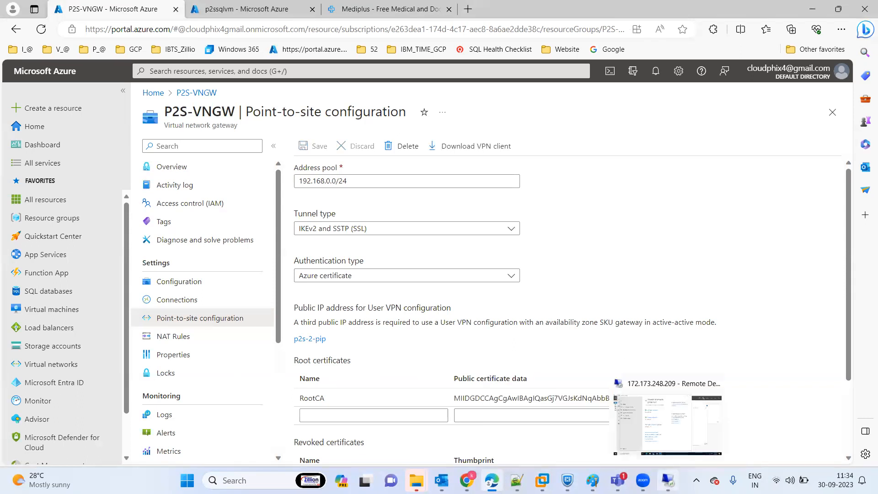
{"action": "left_click", "coordinate": [469, 147]}
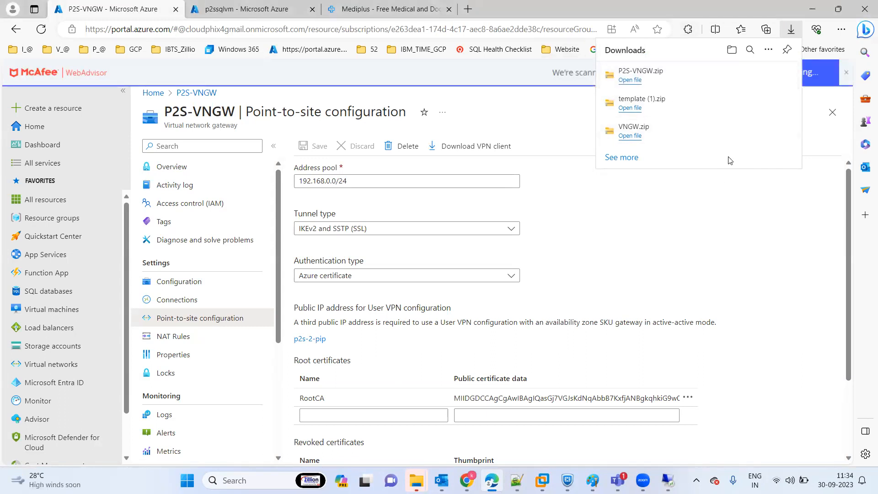
{"action": "left_click", "coordinate": [643, 109]}
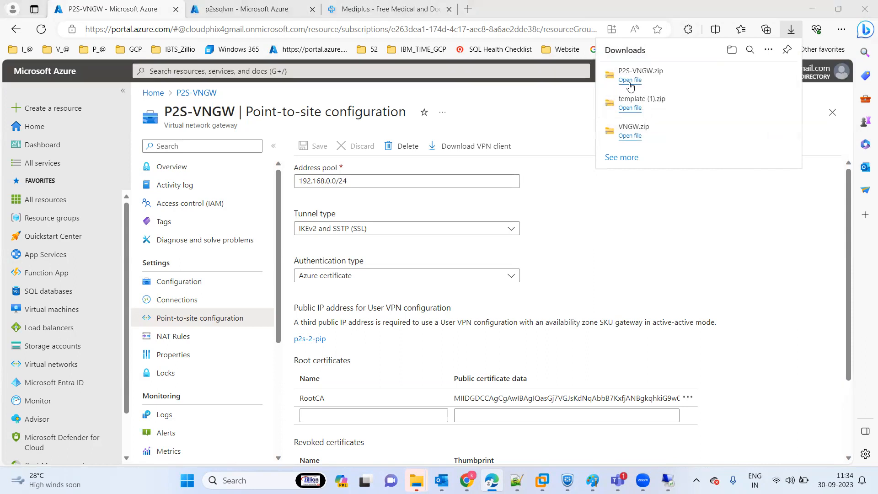
{"action": "left_click", "coordinate": [753, 78]}
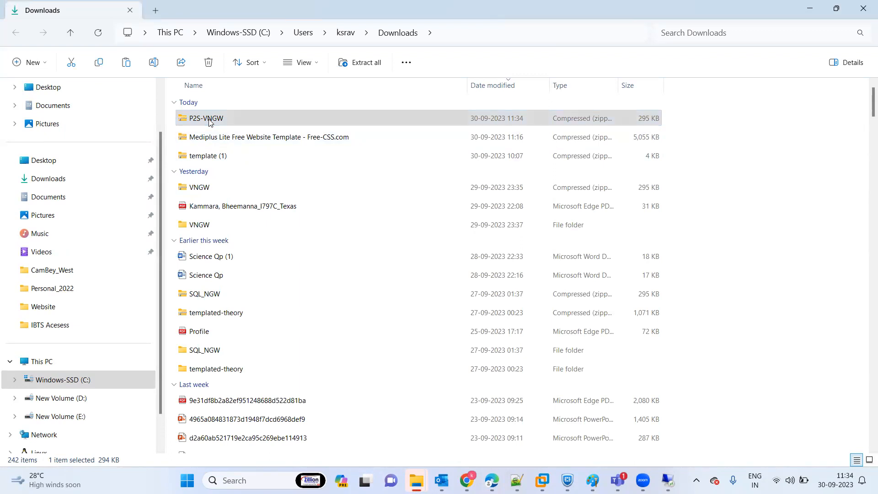
- Extract the P2S-VNGW zip archive into its own folder in Downloads
{"action": "right_click", "coordinate": [208, 122]}
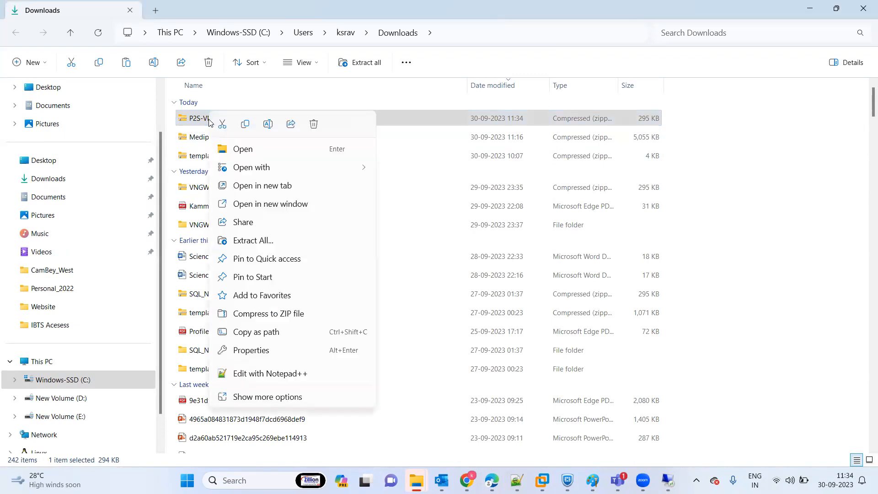
{"action": "left_click", "coordinate": [266, 242]}
{"action": "left_click", "coordinate": [531, 354]}
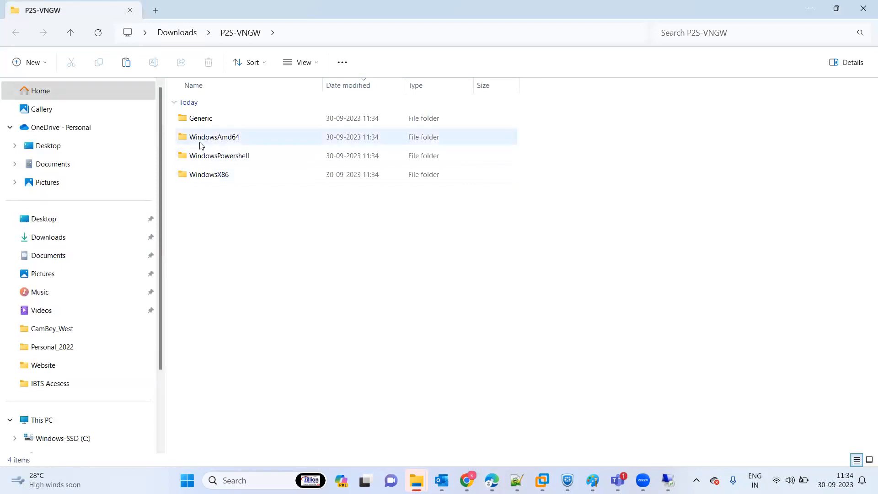
- Copy the WindowsAmd64 folder from the extracted P2S-VNGW folder
{"action": "left_click", "coordinate": [223, 141]}
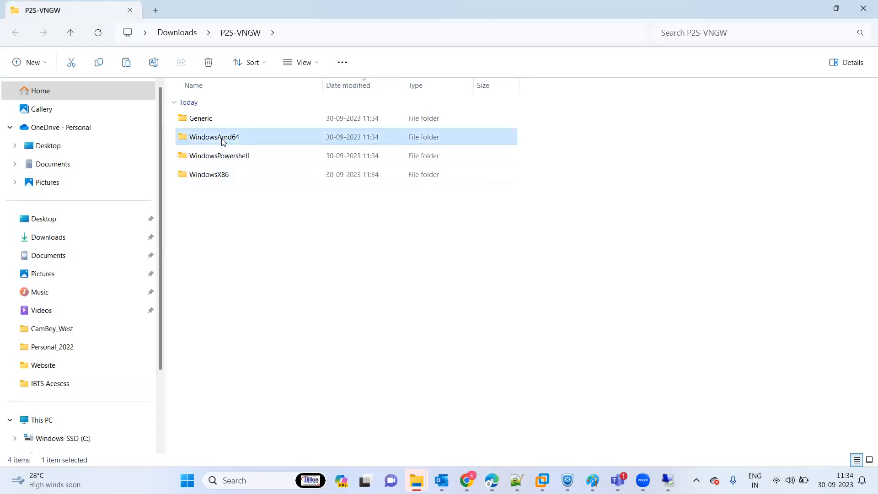
{"action": "right_click", "coordinate": [222, 141]}
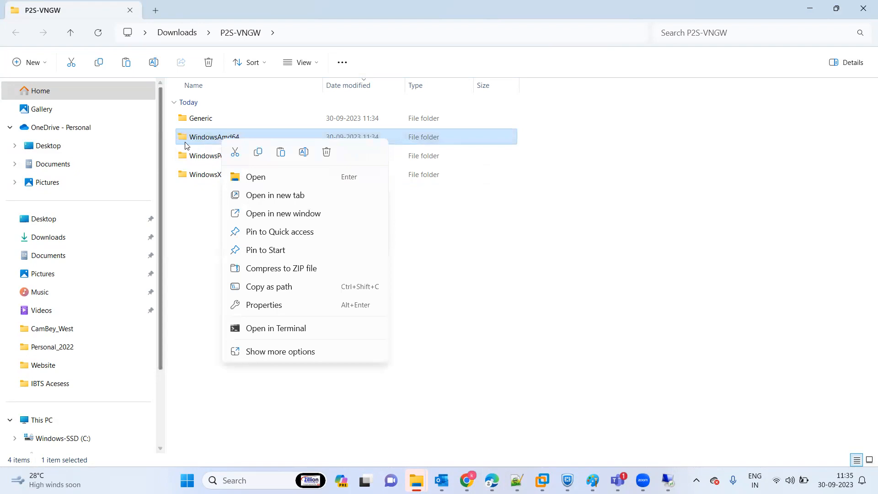
{"action": "left_click", "coordinate": [258, 153]}
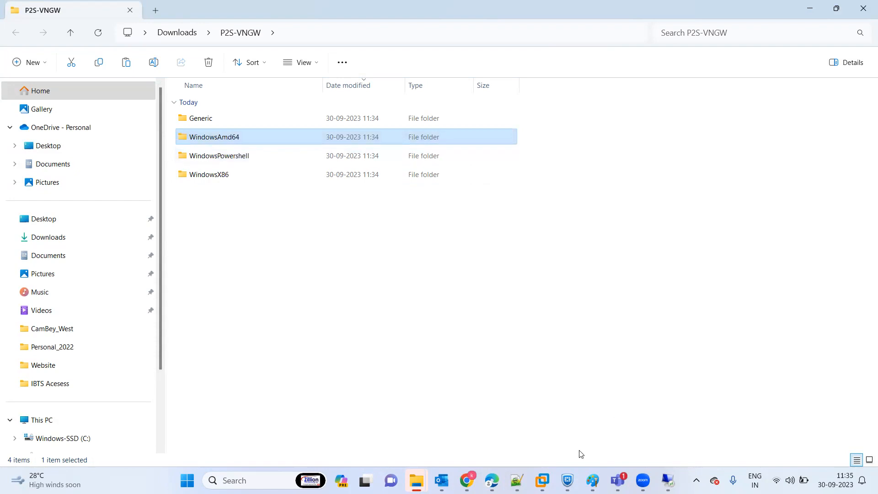
- Switch to the opsvm2022 virtual machine, check the running ping to 10.0.0.4 in Command Prompt and minimize Chrome
{"action": "left_click", "coordinate": [542, 480]}
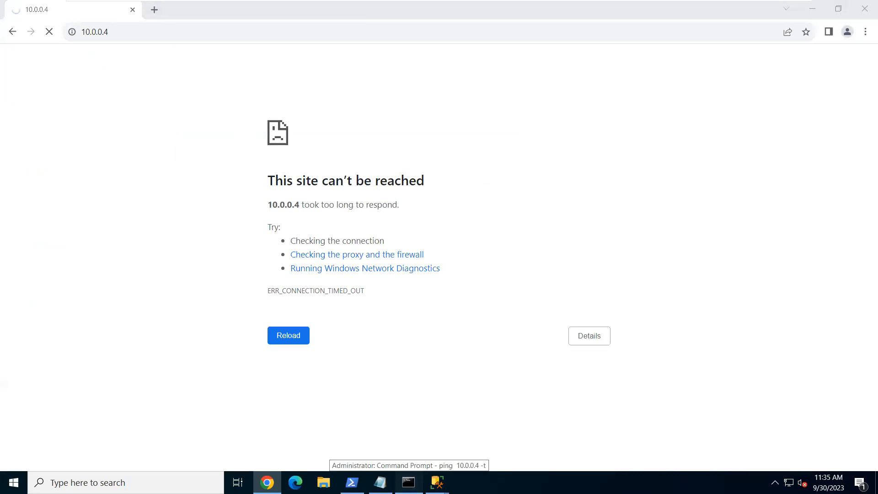
{"action": "left_click", "coordinate": [408, 482]}
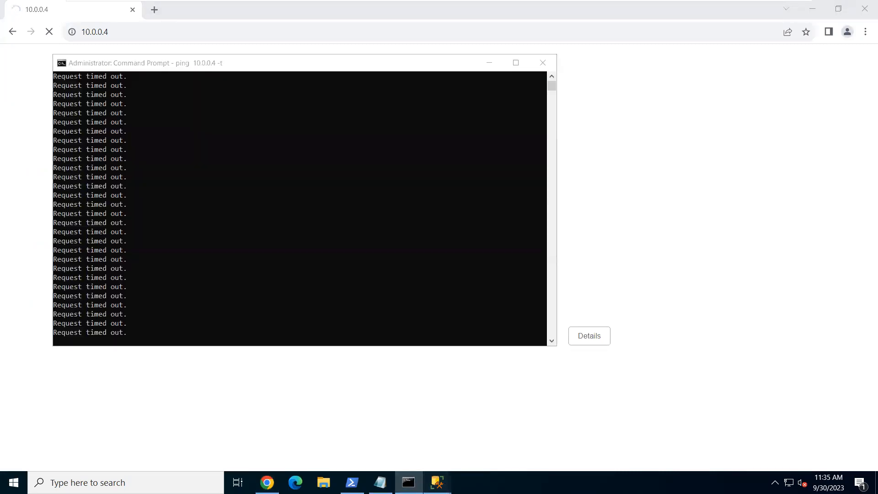
{"action": "mouse_move", "coordinate": [437, 483]}
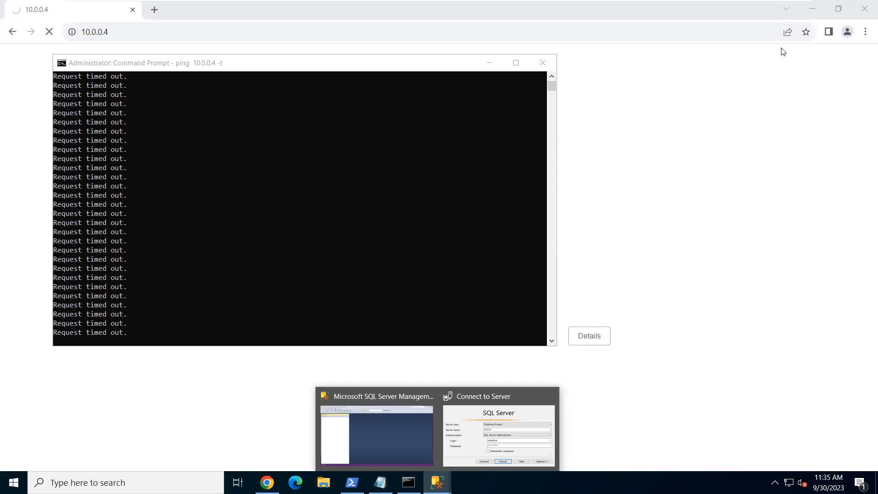
{"action": "left_click", "coordinate": [815, 7]}
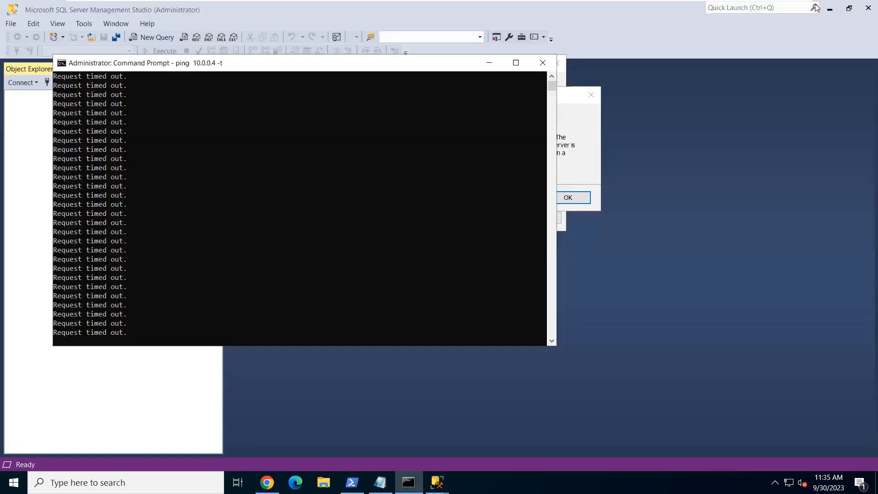
{"action": "left_click", "coordinate": [833, 12]}
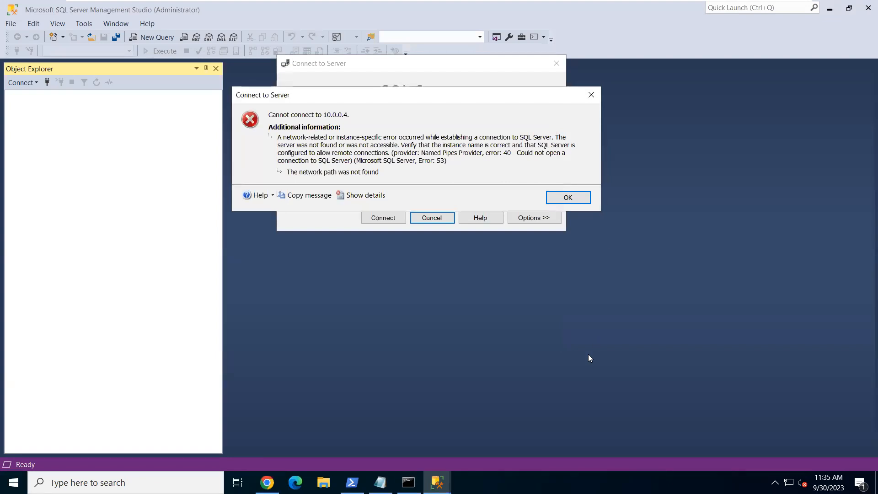
- Paste the copied WindowsAmd64 folder onto the opsvm2022 desktop and refresh the desktop
{"action": "left_click", "coordinate": [323, 483]}
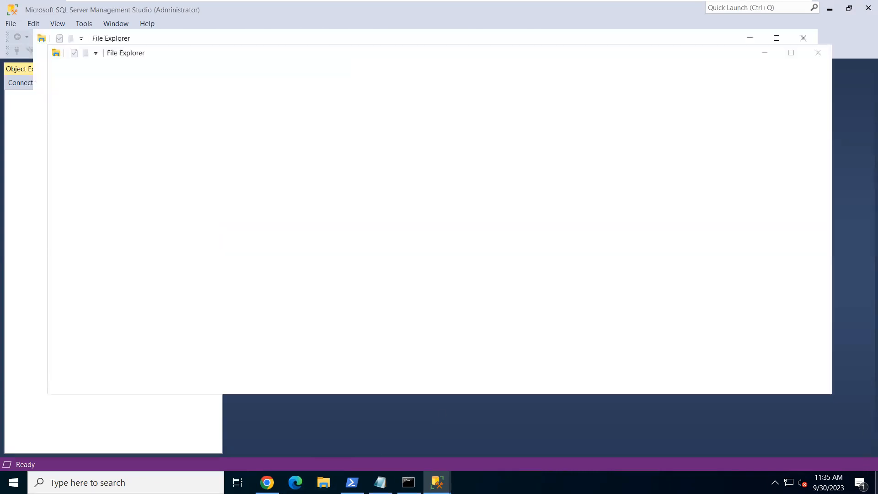
{"action": "left_click", "coordinate": [876, 483]}
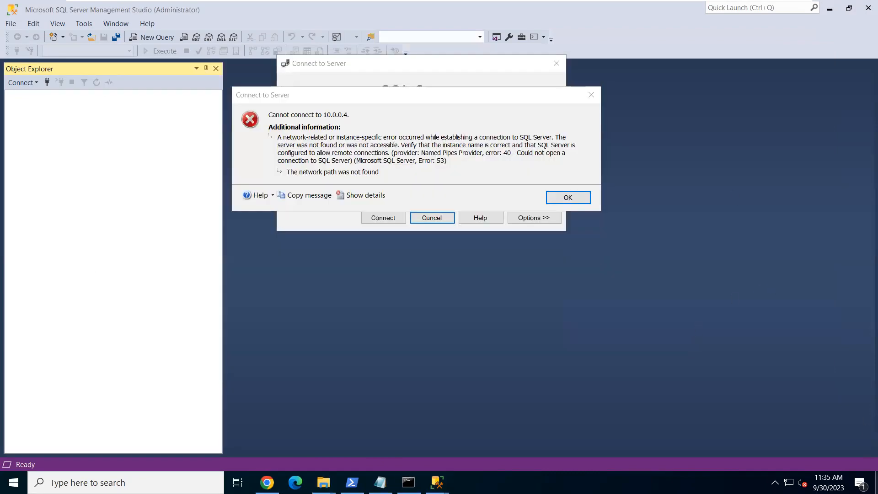
{"action": "left_click", "coordinate": [877, 482]}
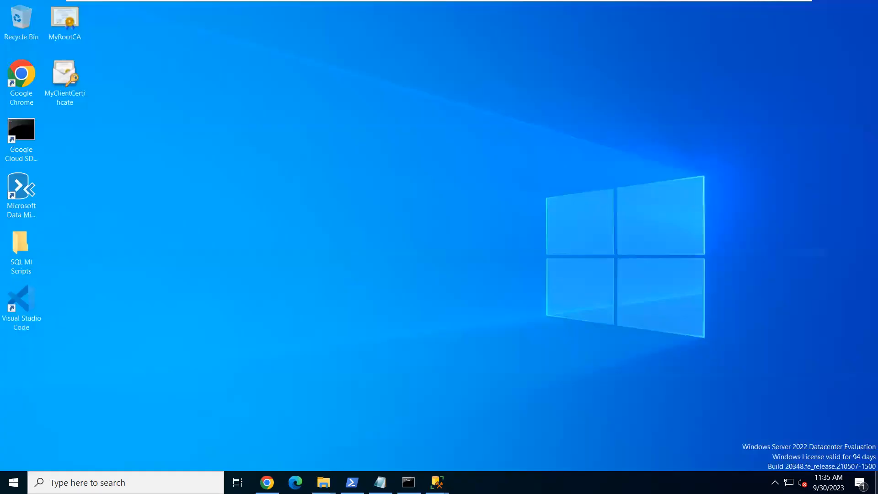
{"action": "right_click", "coordinate": [208, 68]}
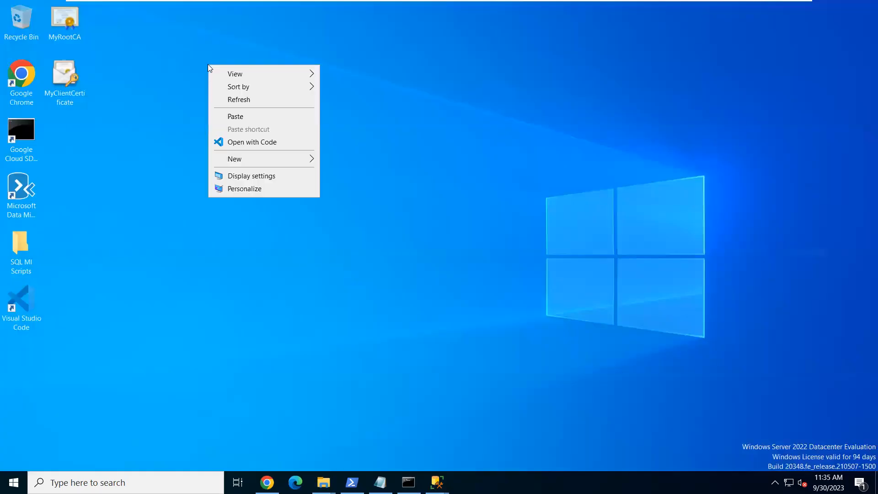
{"action": "left_click", "coordinate": [250, 120]}
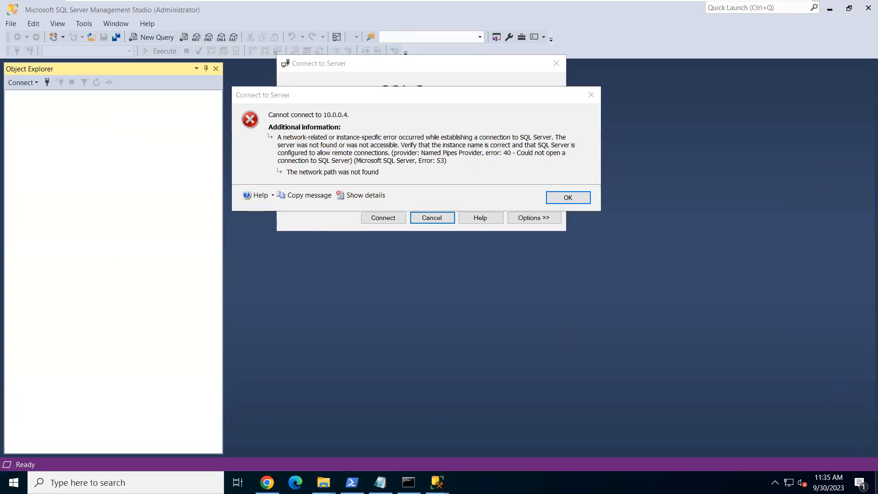
{"action": "left_click", "coordinate": [877, 484]}
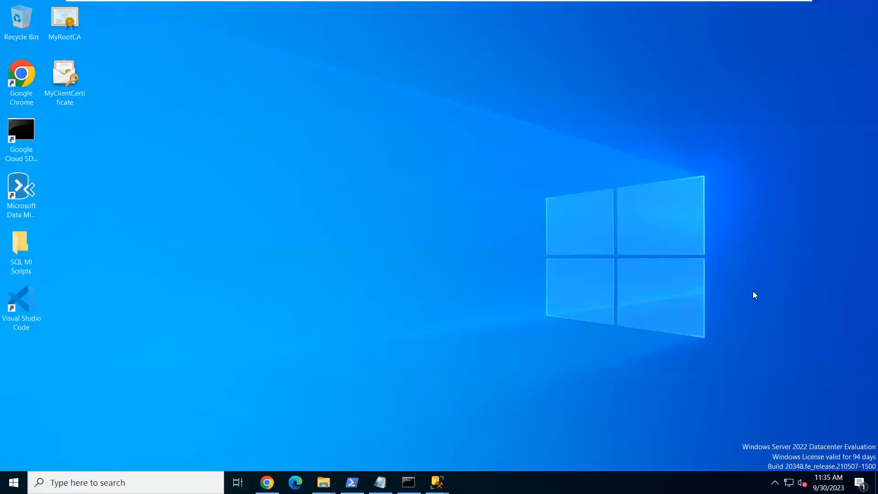
{"action": "right_click", "coordinate": [227, 143]}
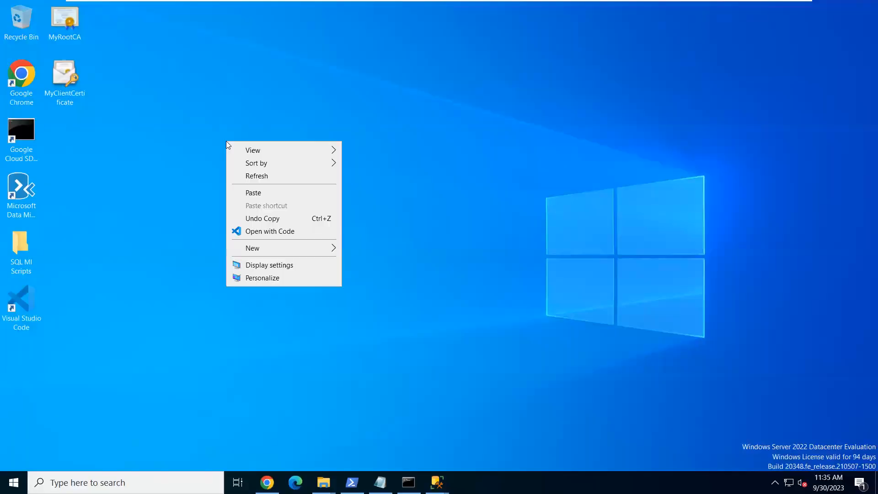
{"action": "left_click", "coordinate": [266, 180]}
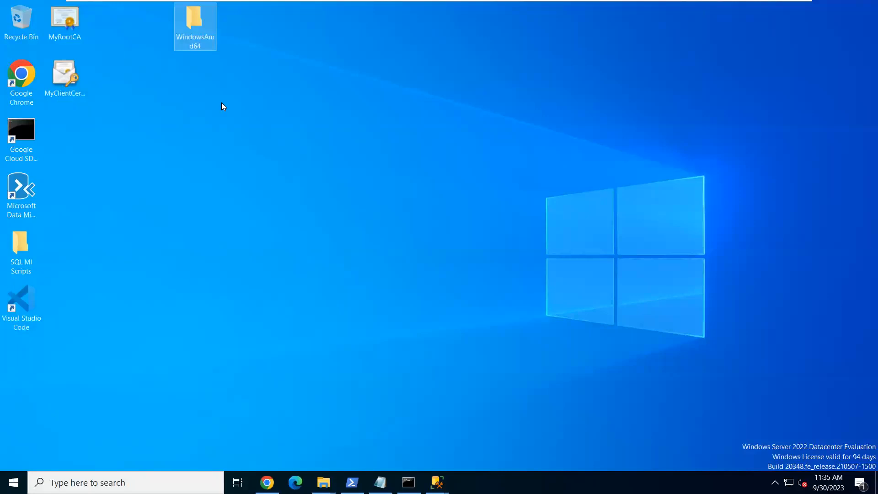
- Open the WindowsAmd64 folder on the desktop and run VpnClientSetupAmd64 as administrator
{"action": "double_click", "coordinate": [195, 33]}
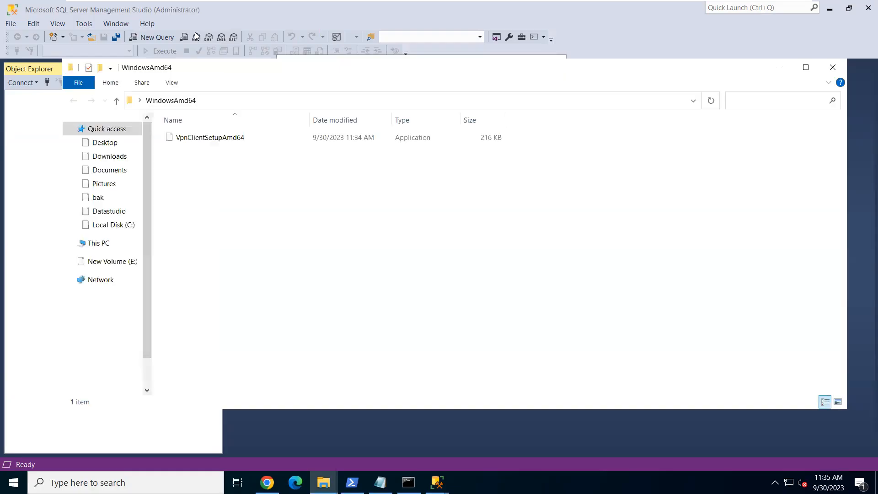
{"action": "double_click", "coordinate": [225, 138]}
{"action": "right_click", "coordinate": [225, 137]}
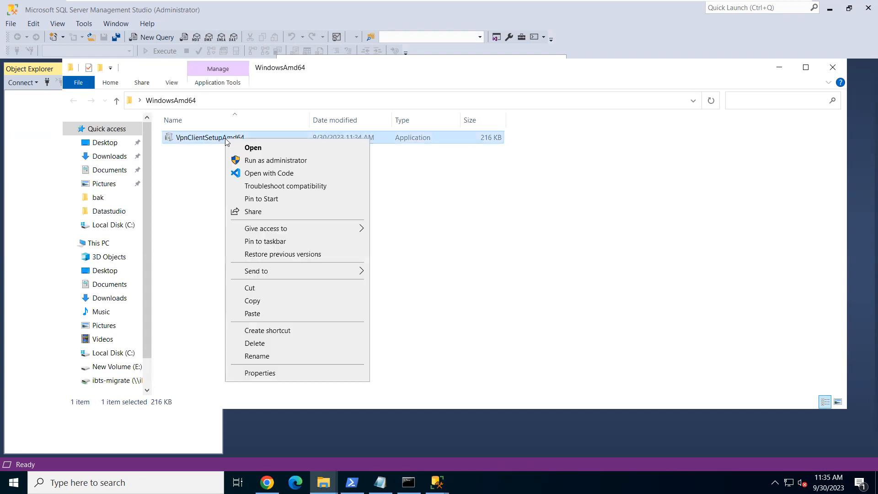
{"action": "left_click", "coordinate": [287, 164]}
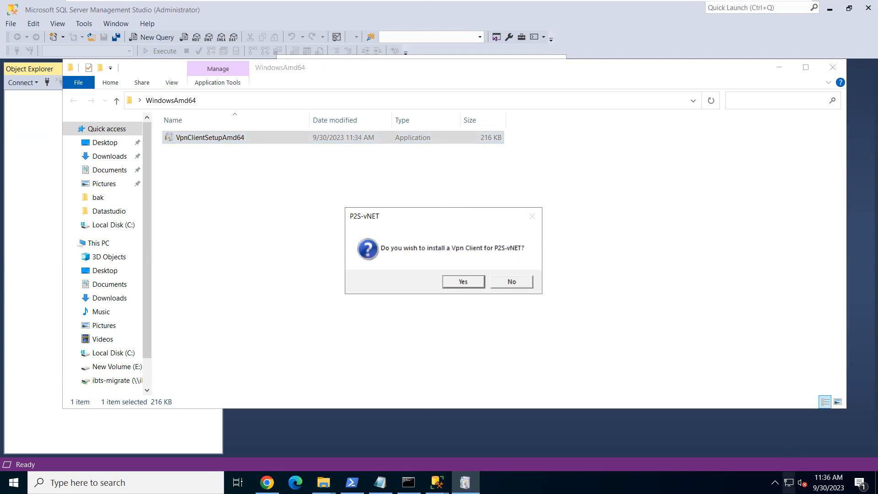
- Check the VPN page of the Network & Internet settings, and accept installing the VPN client for P2S-vNET
{"action": "right_click", "coordinate": [788, 482]}
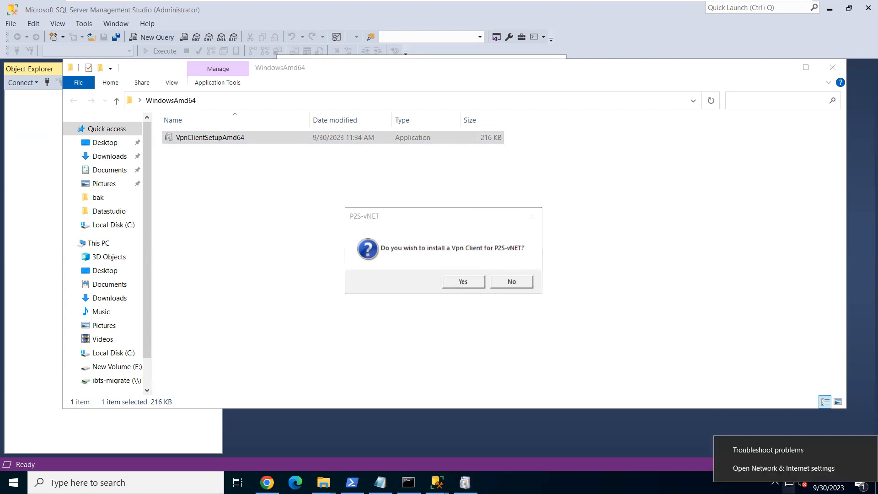
{"action": "left_click", "coordinate": [771, 464]}
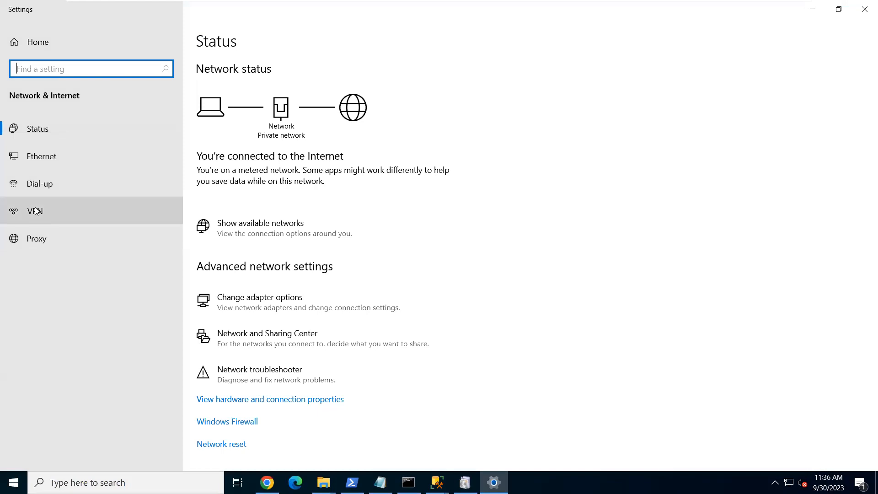
{"action": "left_click", "coordinate": [36, 211]}
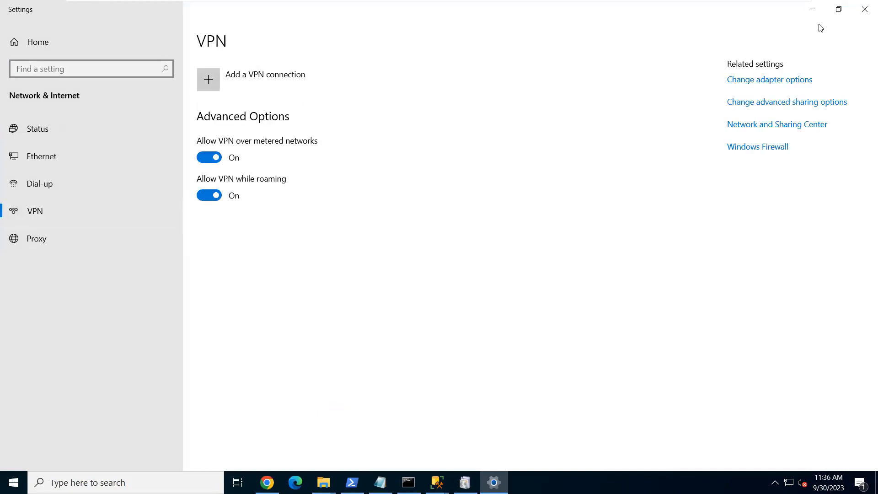
{"action": "left_click", "coordinate": [813, 10]}
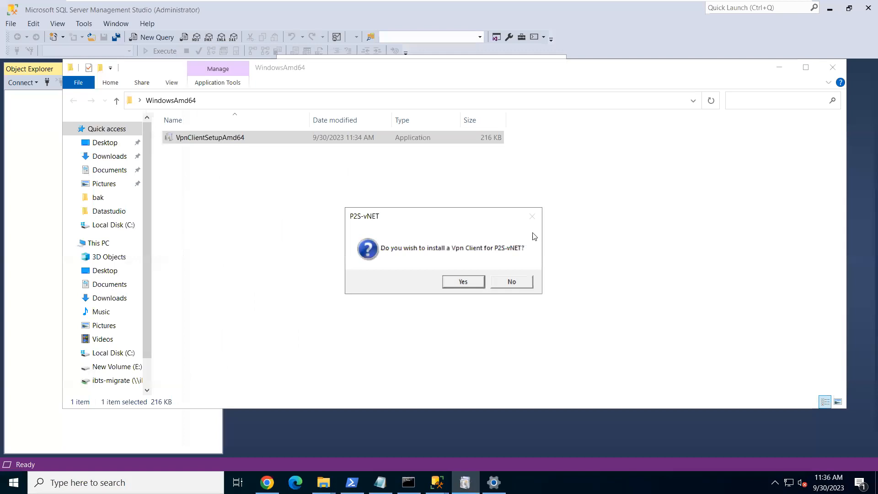
{"action": "left_click", "coordinate": [458, 283]}
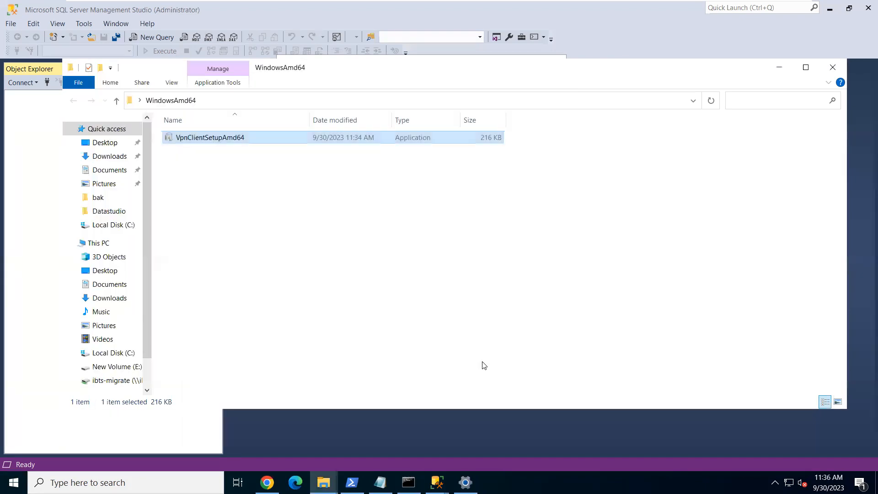
- Try to connect the P2S-vNET VPN from the VPN settings, allowing the elevated routing table update, and close the connection window
{"action": "left_click", "coordinate": [465, 482]}
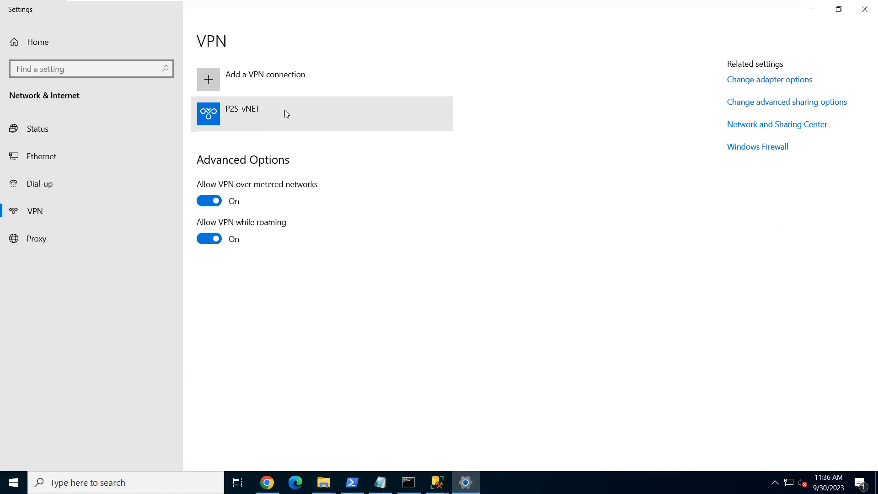
{"action": "left_click", "coordinate": [246, 117]}
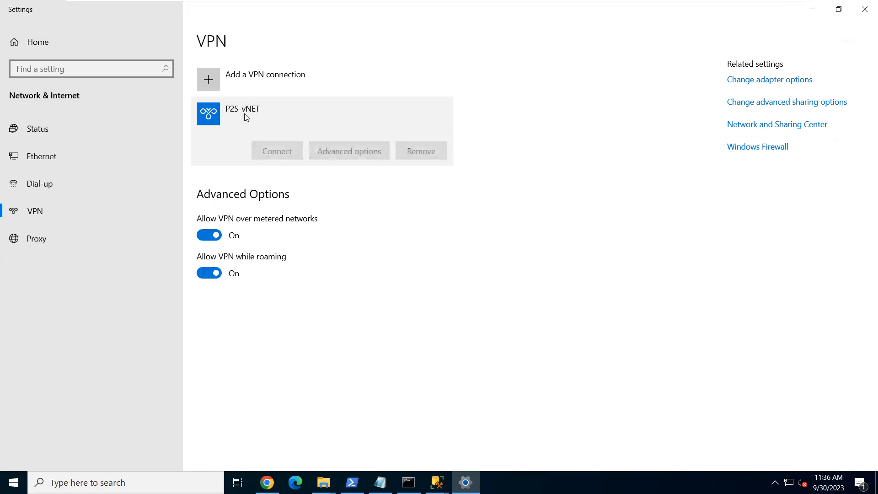
{"action": "left_click", "coordinate": [278, 153]}
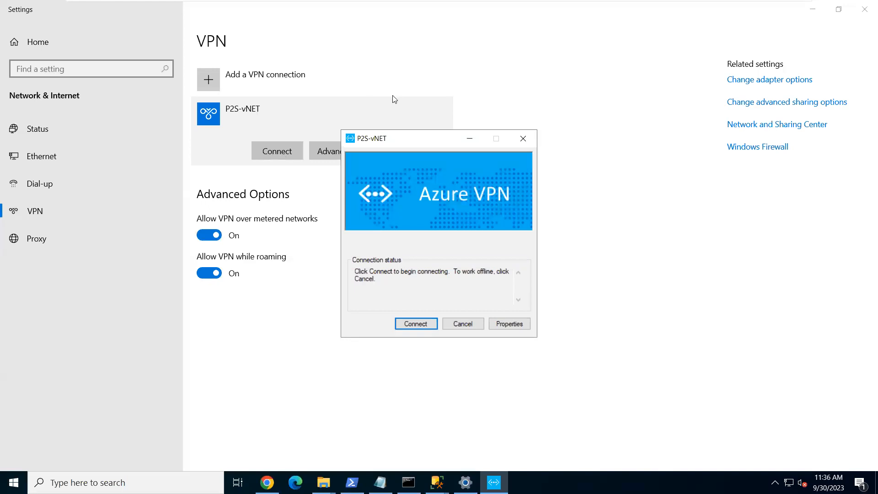
{"action": "left_click_drag", "start_coordinate": [412, 143], "coordinate": [543, 106]}
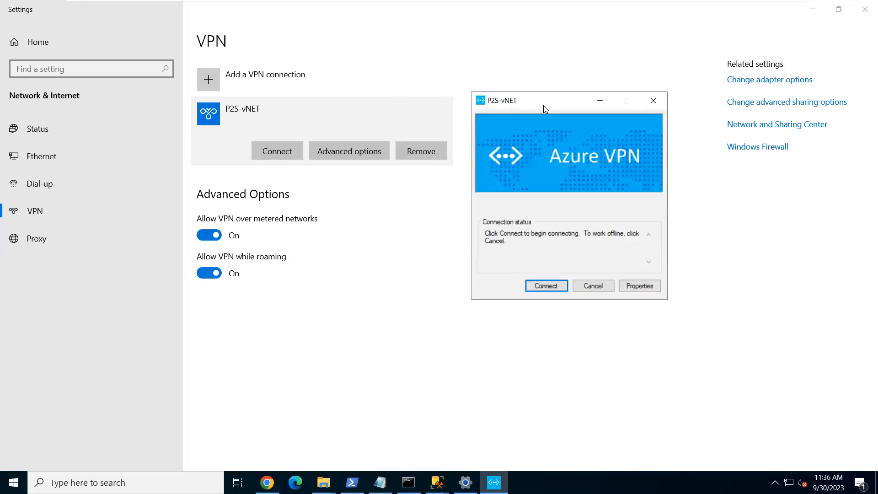
{"action": "left_click", "coordinate": [541, 285]}
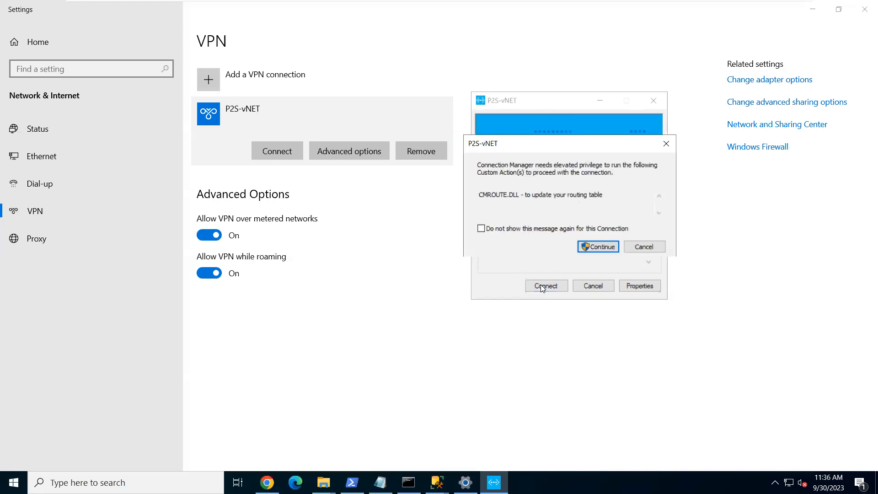
{"action": "left_click", "coordinate": [601, 249]}
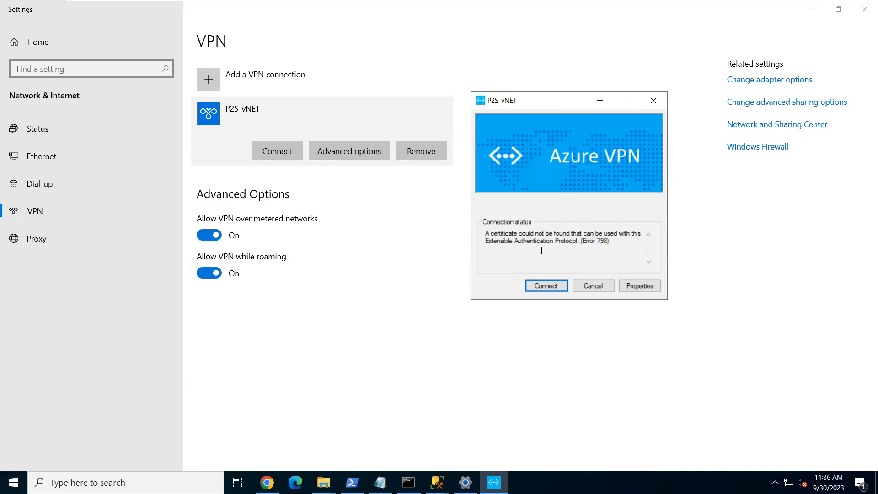
{"action": "left_click", "coordinate": [546, 286]}
{"action": "left_click", "coordinate": [653, 100]}
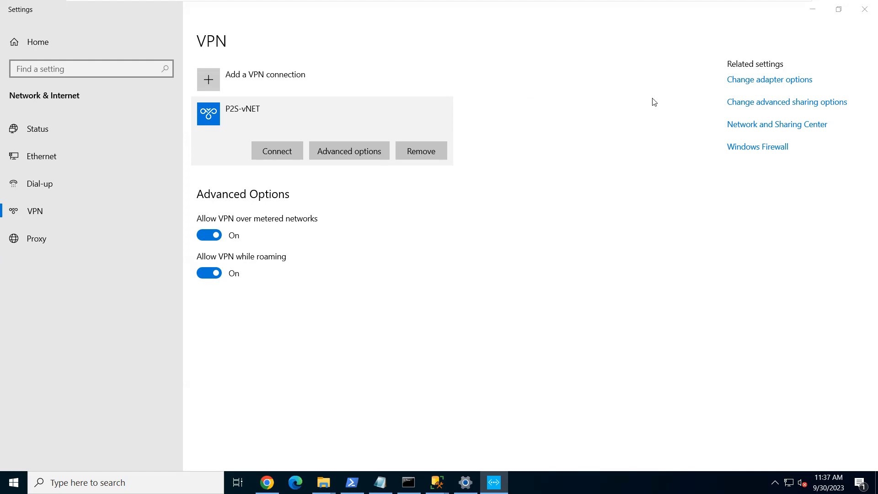
- Review the P2S-vNET connection's server address, VPN type and sign-in info, save it as is and return to the VPN list
{"action": "left_click", "coordinate": [340, 151]}
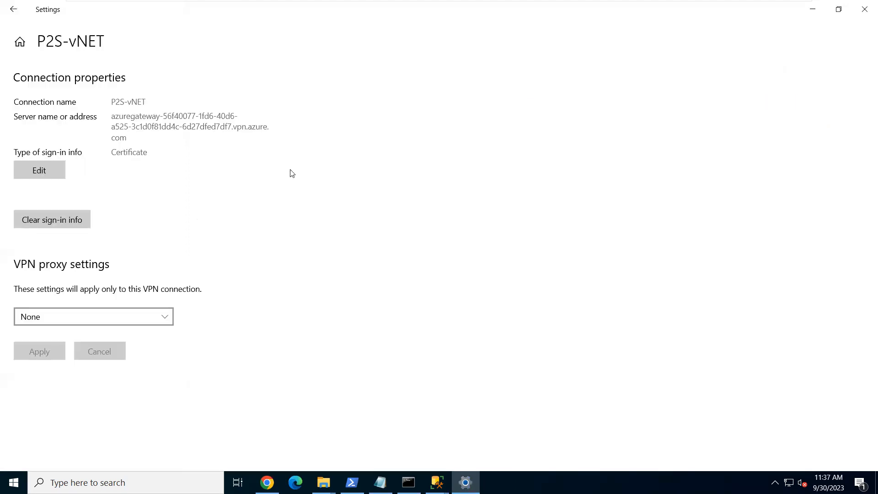
{"action": "left_click", "coordinate": [44, 171]}
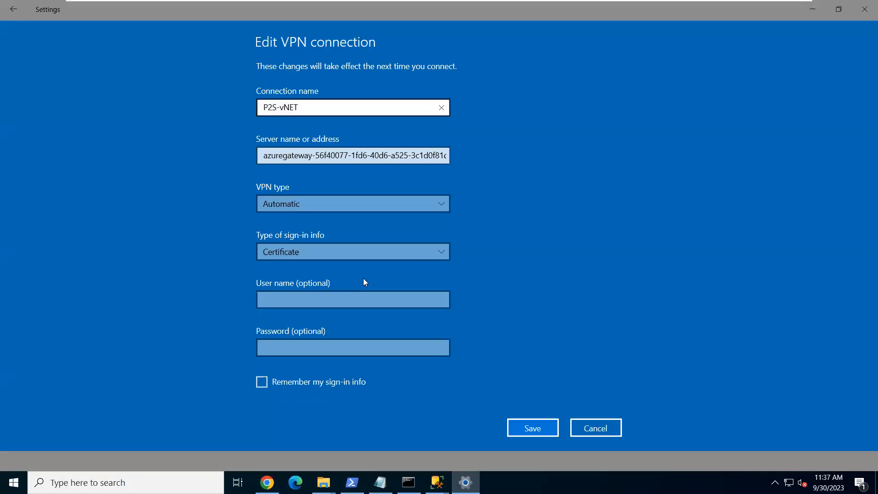
{"action": "left_click", "coordinate": [444, 253]}
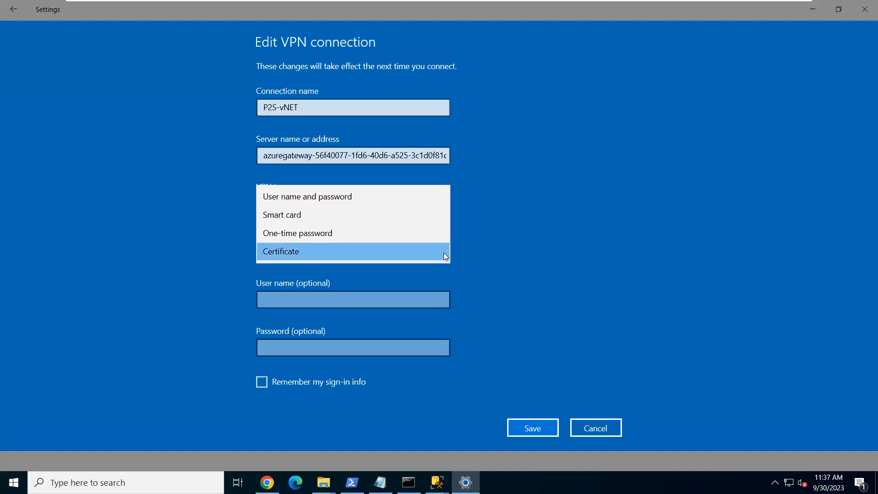
{"action": "left_click", "coordinate": [443, 252]}
{"action": "left_click", "coordinate": [420, 306]}
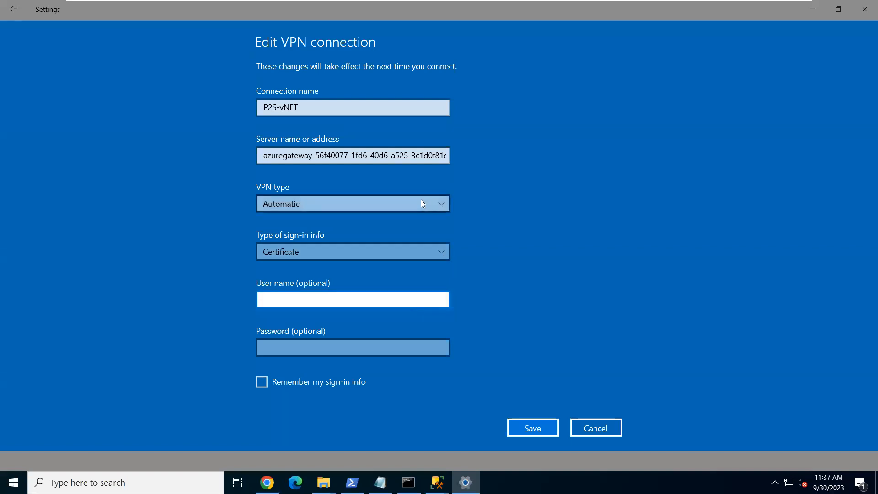
{"action": "left_click", "coordinate": [359, 160]}
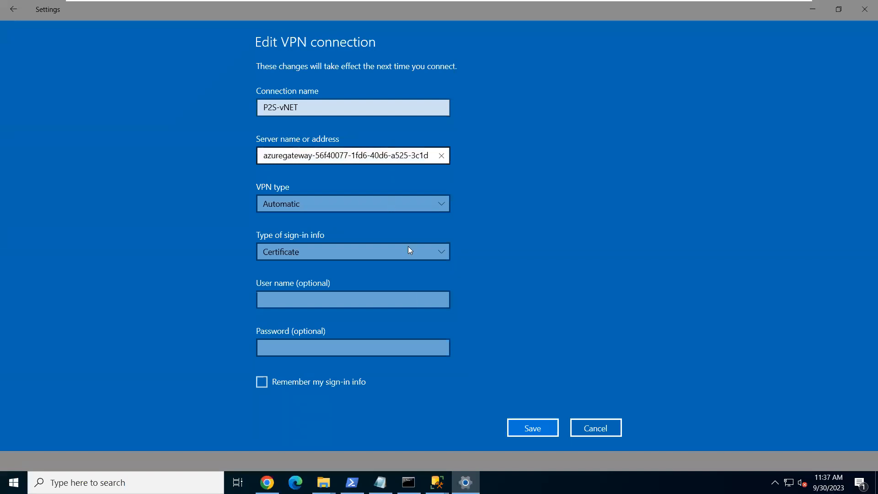
{"action": "left_click", "coordinate": [533, 429]}
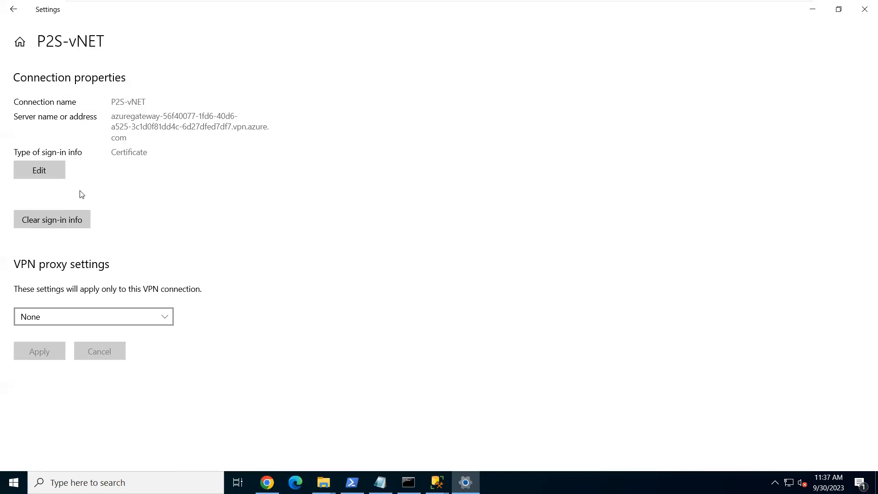
{"action": "left_click", "coordinate": [11, 14]}
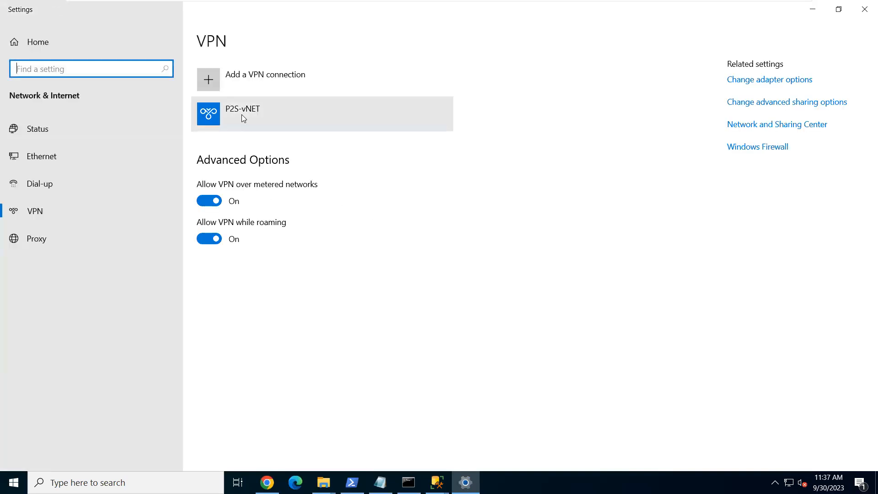
- Retry the P2S-vNET VPN connection and continue with elevated privilege for the routing table update
{"action": "left_click", "coordinate": [243, 118]}
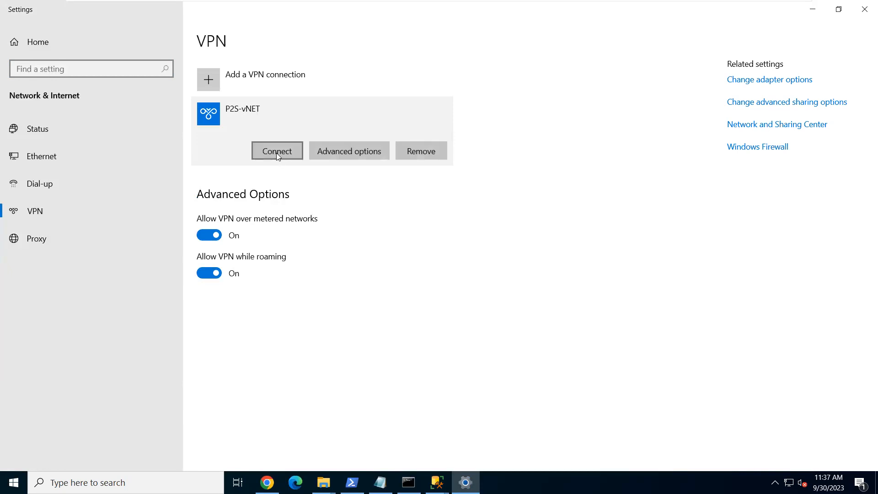
{"action": "left_click", "coordinate": [276, 152]}
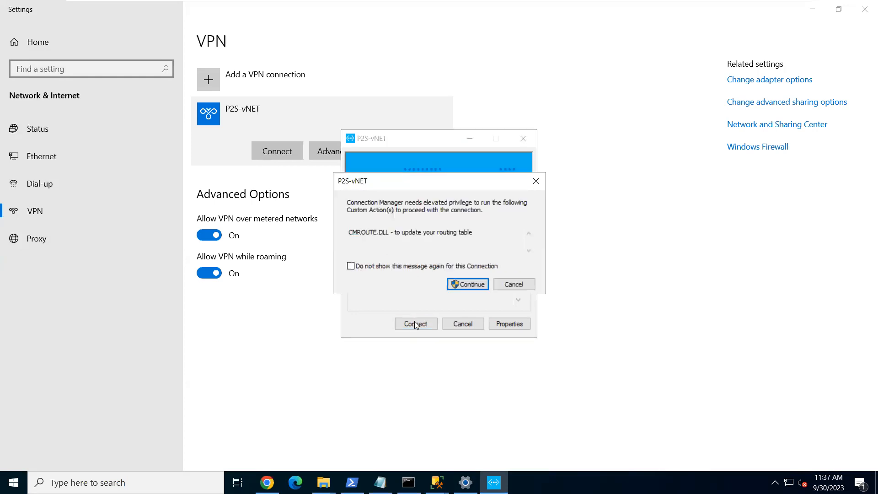
{"action": "left_click", "coordinate": [466, 283]}
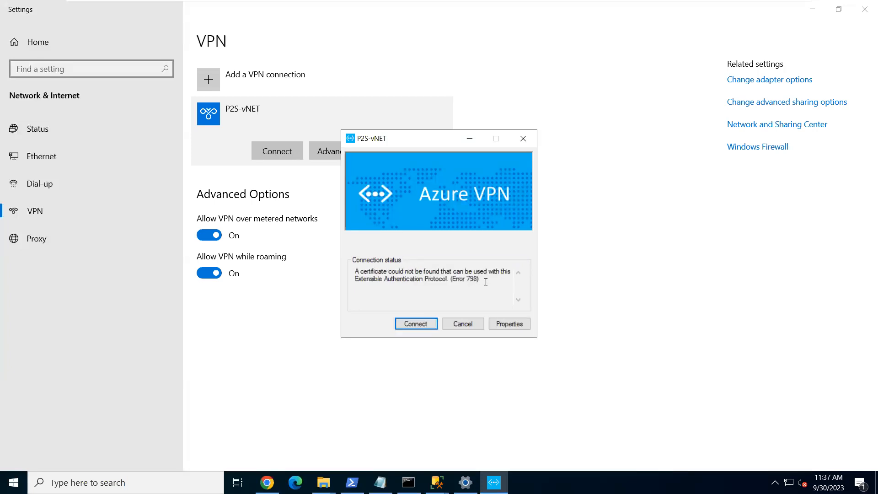
- Copy the certificate error text from the P2S-vNET connection status and minimize the opsvm2022 virtual machine to return to the host
{"action": "left_click_drag", "start_coordinate": [479, 279], "coordinate": [347, 268]}
{"action": "key", "text": "ctrl+c"}
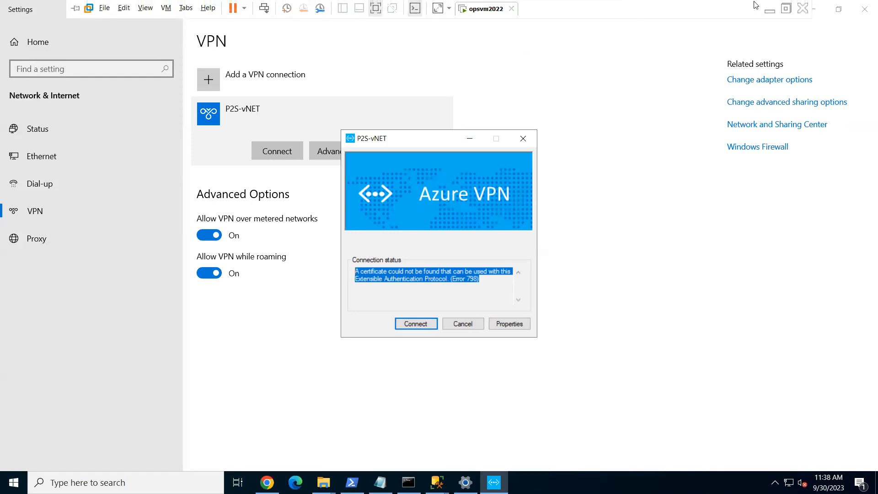
{"action": "left_click", "coordinate": [771, 5]}
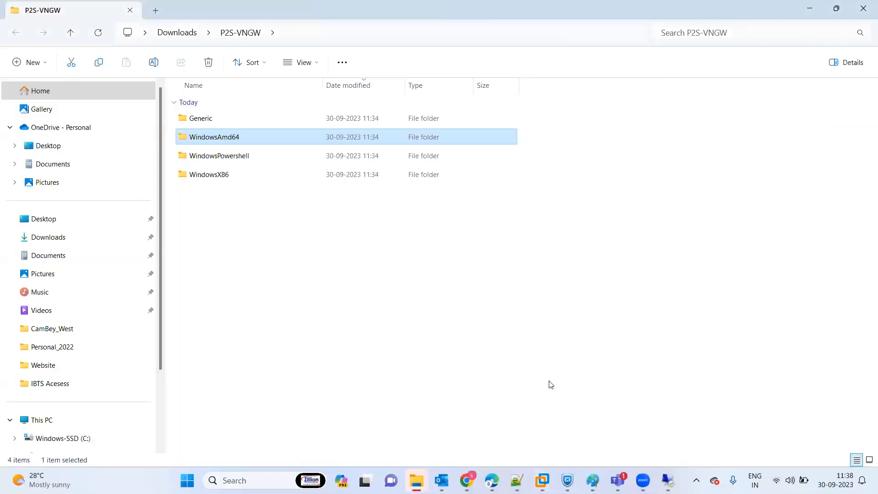
- Search Google for the copied Error 798 certificate message in Chrome and open the Stack Overflow Azure VPN result in a new tab
{"action": "left_click", "coordinate": [473, 478]}
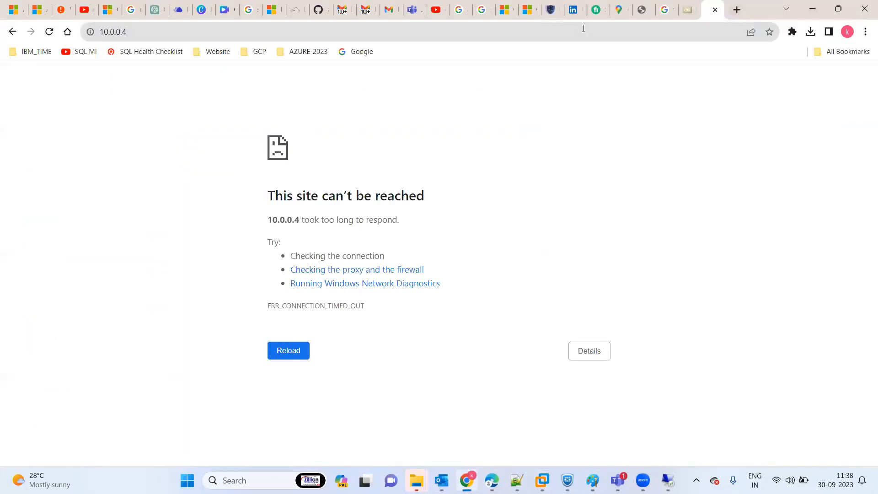
{"action": "key", "text": "ctrl+t"}
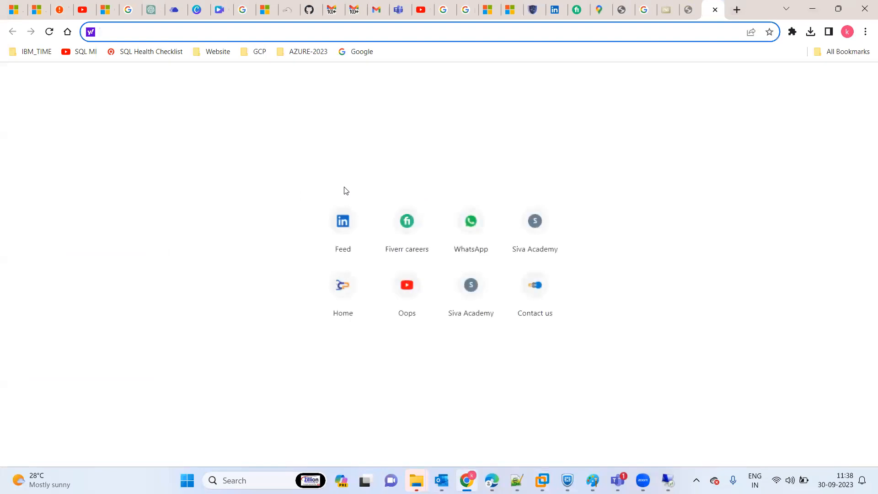
{"action": "left_click", "coordinate": [355, 54]}
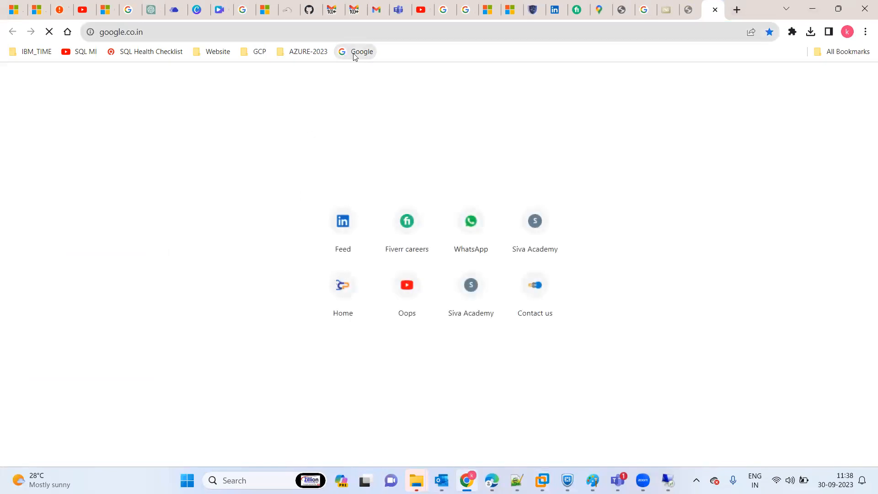
{"action": "left_click", "coordinate": [308, 210]}
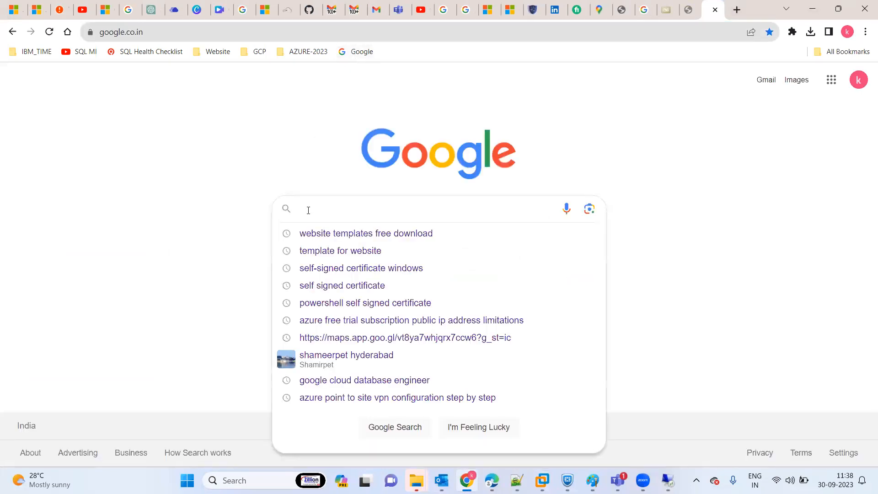
{"action": "key", "text": "ctrl+v"}
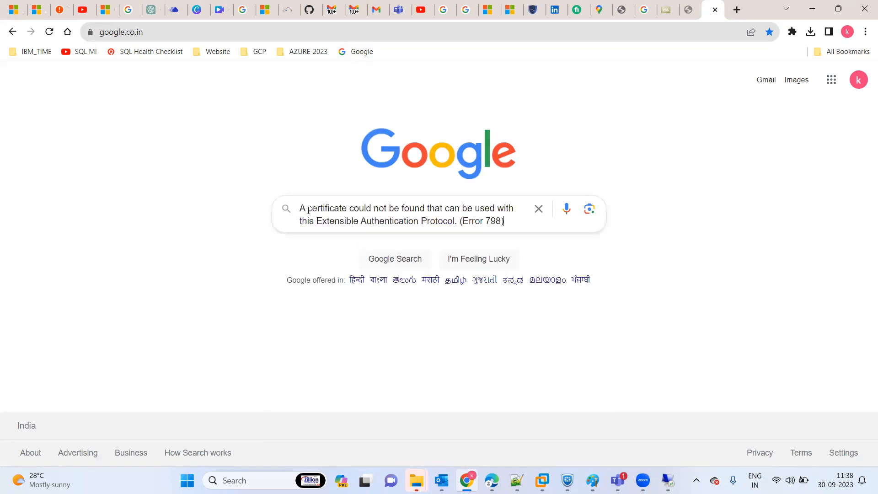
{"action": "key", "text": "Return"}
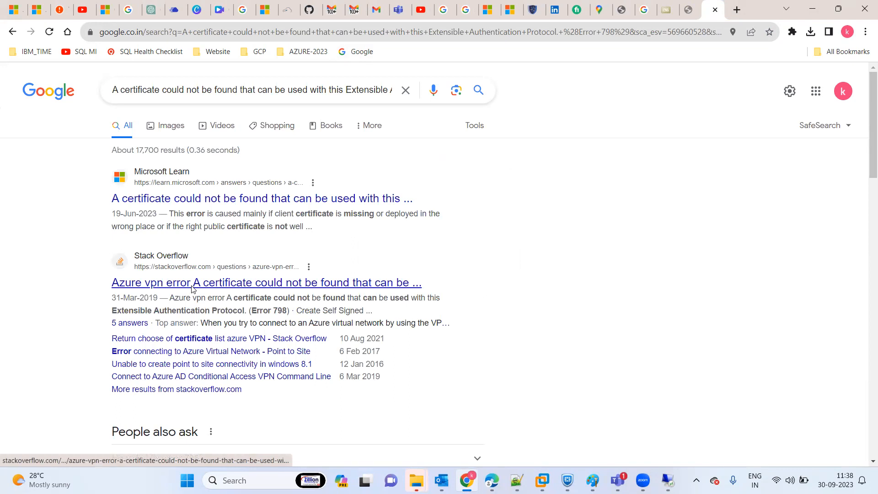
{"action": "right_click", "coordinate": [192, 289]}
{"action": "left_click", "coordinate": [230, 296]}
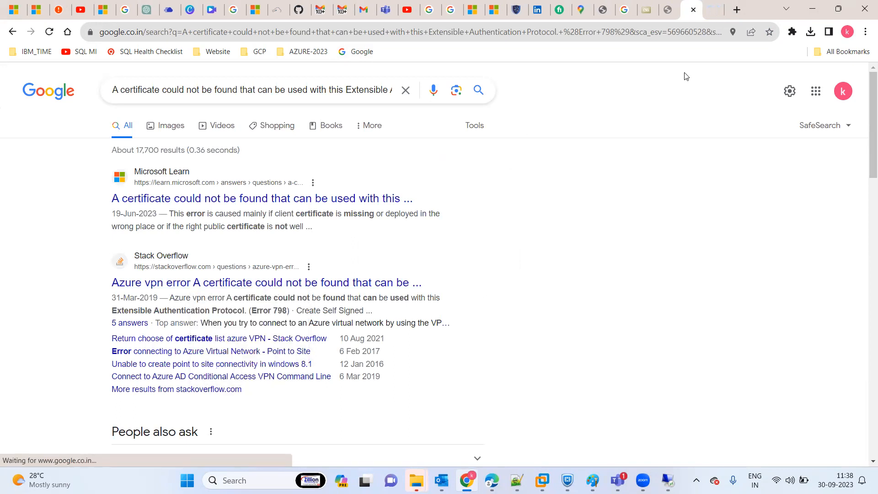
{"action": "left_click", "coordinate": [721, 16]}
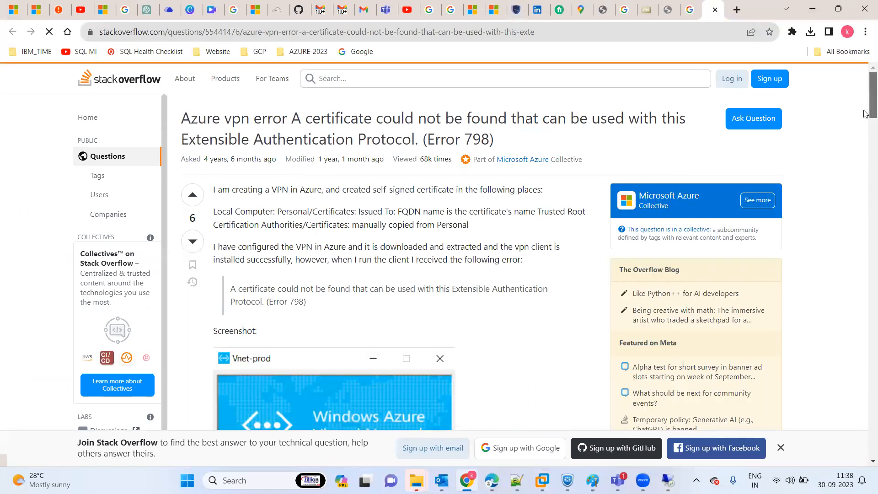
- Read through the Stack Overflow question and its answers for fixes to VPN Error 798, and return to the question's beginning
{"action": "scroll", "coordinate": [865, 114], "scroll_direction": "down", "scroll_amount": 5}
{"action": "scroll", "coordinate": [866, 135], "scroll_direction": "down", "scroll_amount": 4}
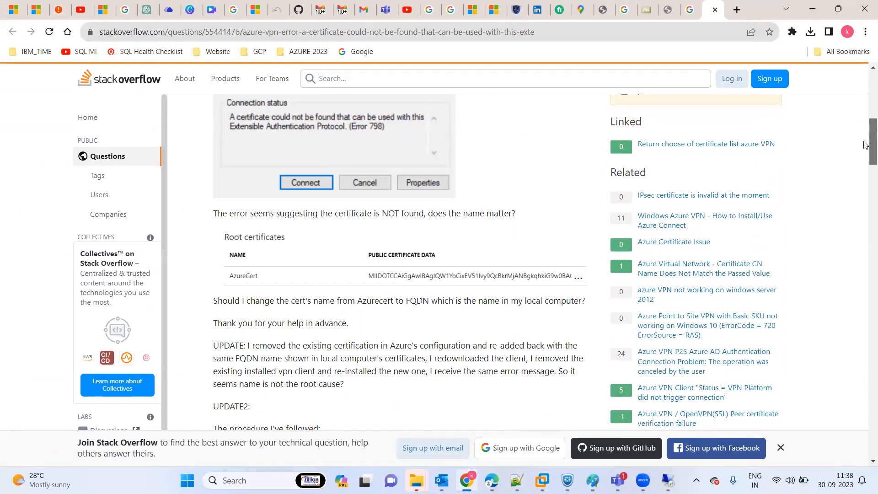
{"action": "scroll", "coordinate": [865, 144], "scroll_direction": "down", "scroll_amount": 1}
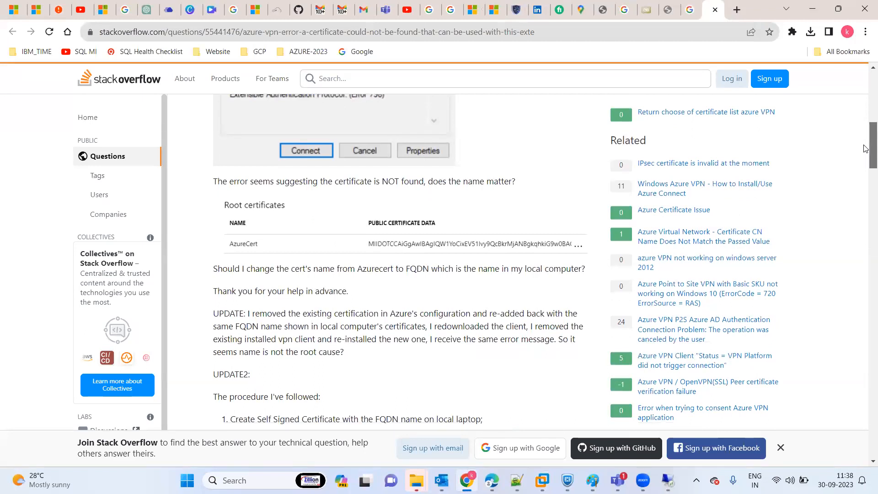
{"action": "left_click_drag", "start_coordinate": [865, 149], "coordinate": [865, 212]}
{"action": "scroll", "coordinate": [865, 211], "scroll_direction": "down", "scroll_amount": 1}
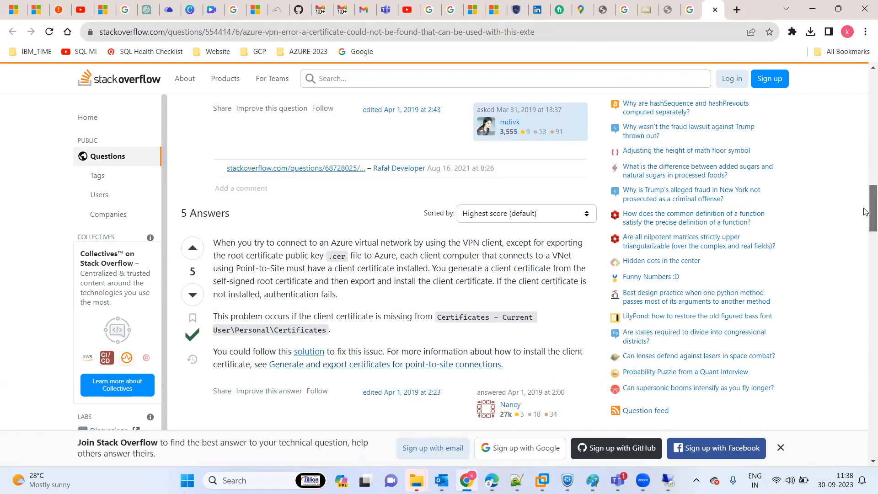
{"action": "scroll", "coordinate": [865, 212], "scroll_direction": "down", "scroll_amount": 1}
{"action": "left_click_drag", "start_coordinate": [866, 211], "coordinate": [866, 273]}
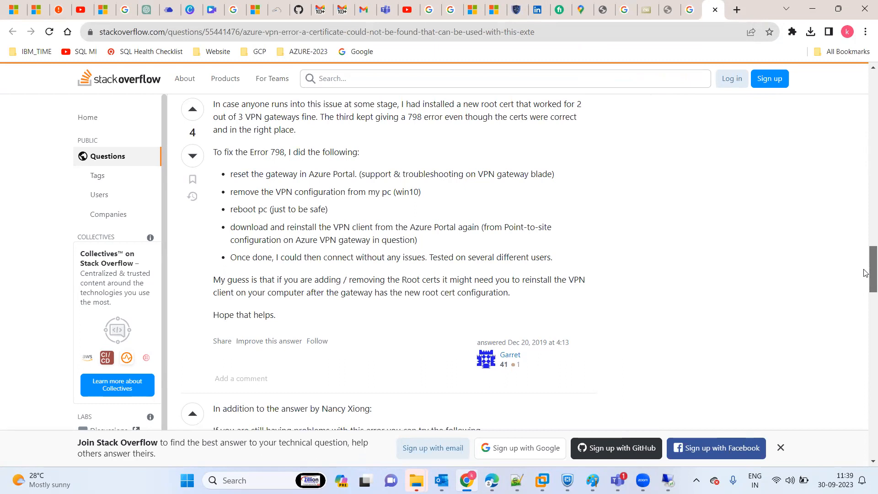
{"action": "left_click_drag", "start_coordinate": [865, 273], "coordinate": [840, 179]}
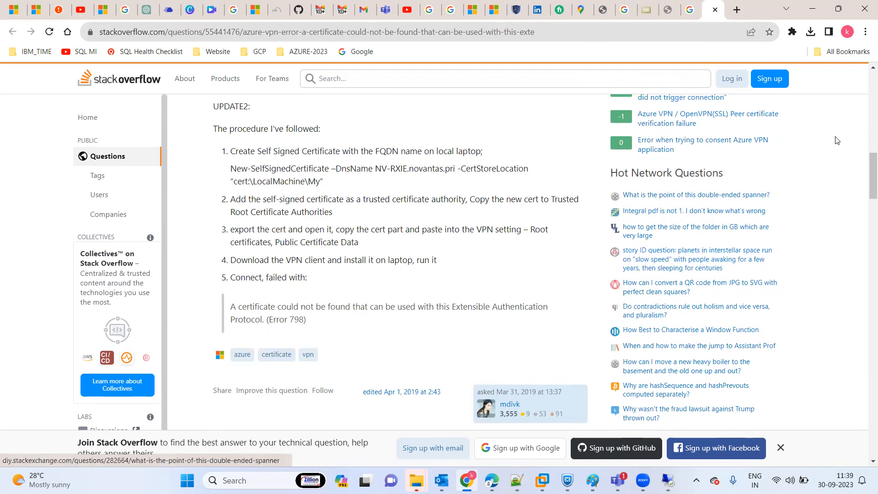
{"action": "left_click_drag", "start_coordinate": [865, 172], "coordinate": [864, 69]}
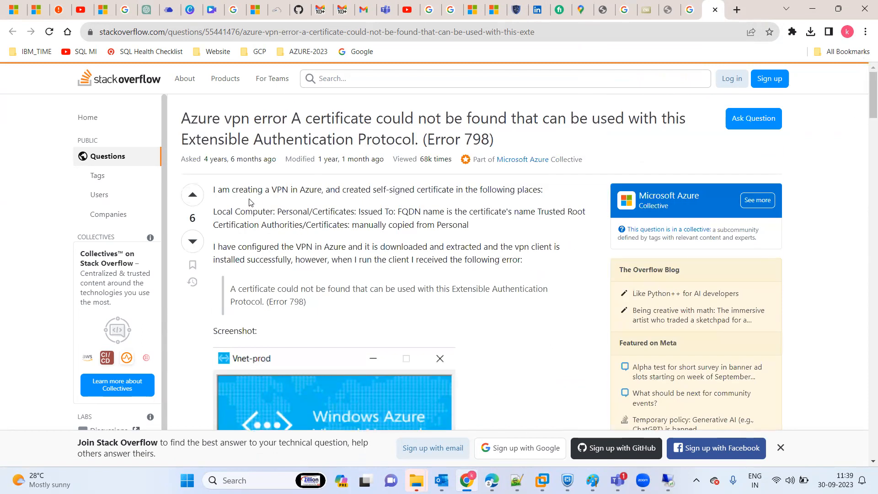
- Review the question's certificate locations and its procedure for creating, trusting and exporting the self-signed certificate and installing the VPN client
{"action": "left_click_drag", "start_coordinate": [248, 190], "coordinate": [433, 188]}
{"action": "left_click_drag", "start_coordinate": [285, 212], "coordinate": [378, 225]}
{"action": "left_click_drag", "start_coordinate": [310, 259], "coordinate": [398, 289]}
{"action": "left_click", "coordinate": [401, 276]}
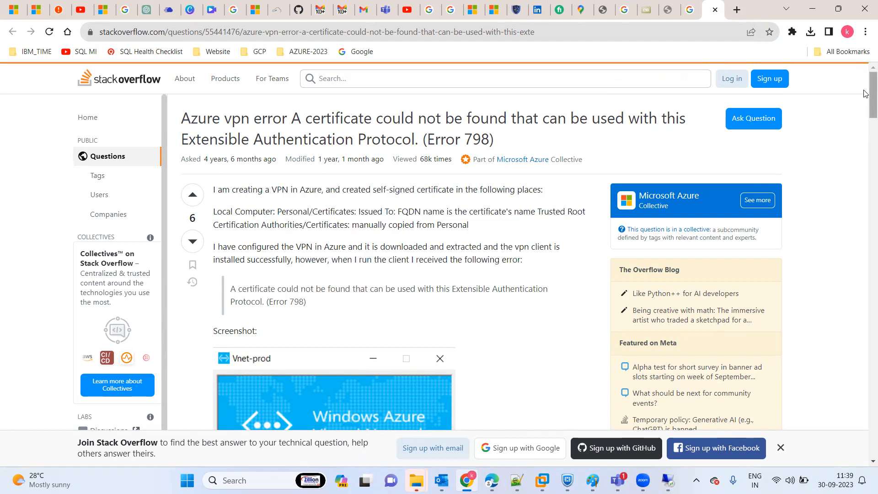
{"action": "scroll", "coordinate": [865, 119], "scroll_direction": "down", "scroll_amount": 7}
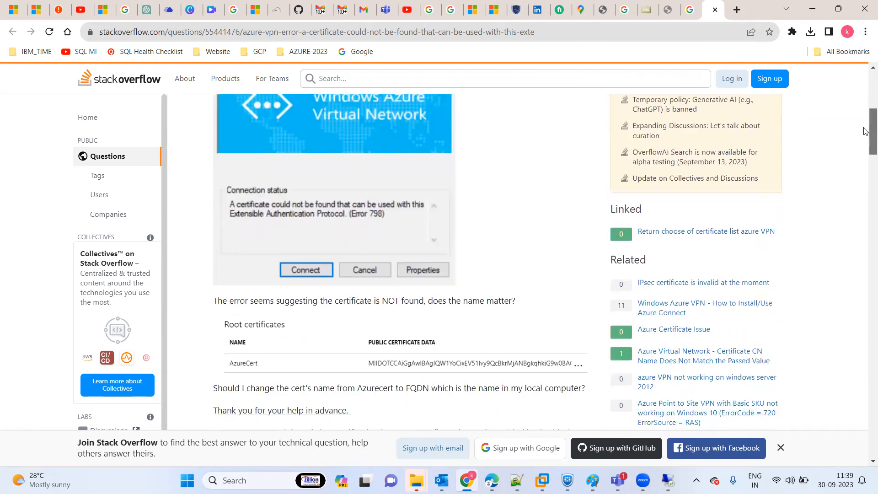
{"action": "scroll", "coordinate": [865, 131], "scroll_direction": "down", "scroll_amount": 2}
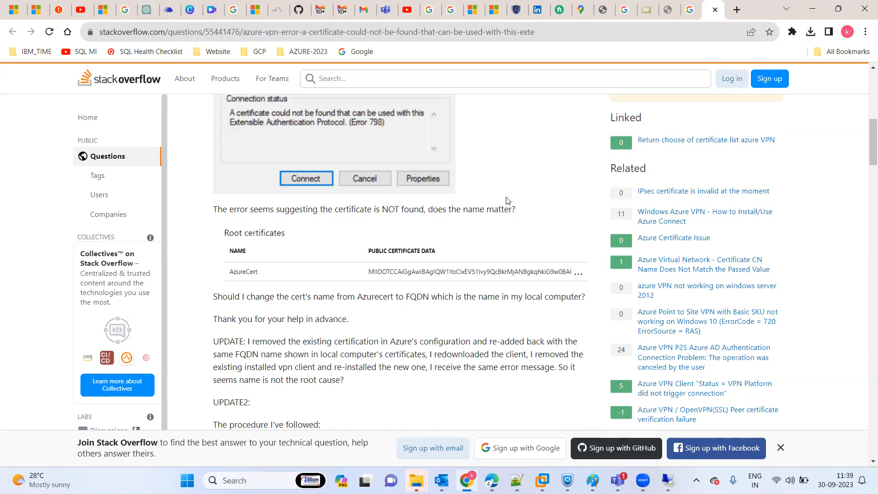
{"action": "left_click_drag", "start_coordinate": [865, 147], "coordinate": [866, 174]}
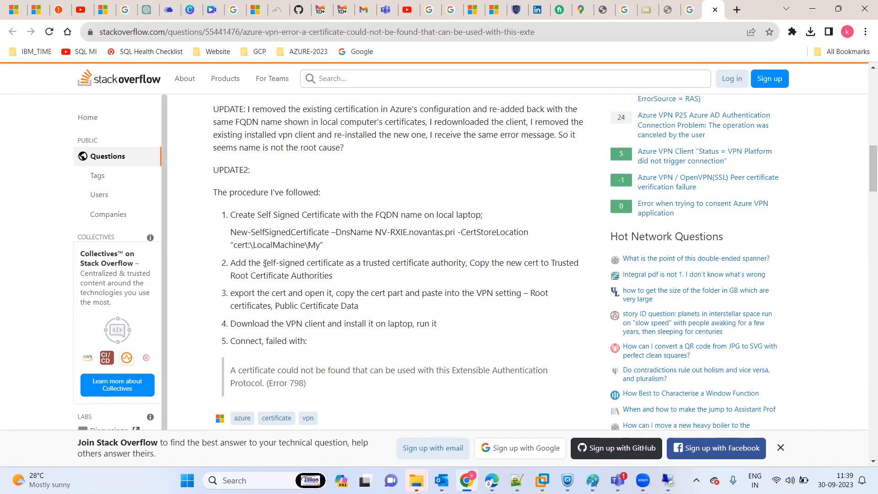
{"action": "left_click_drag", "start_coordinate": [267, 263], "coordinate": [436, 268]}
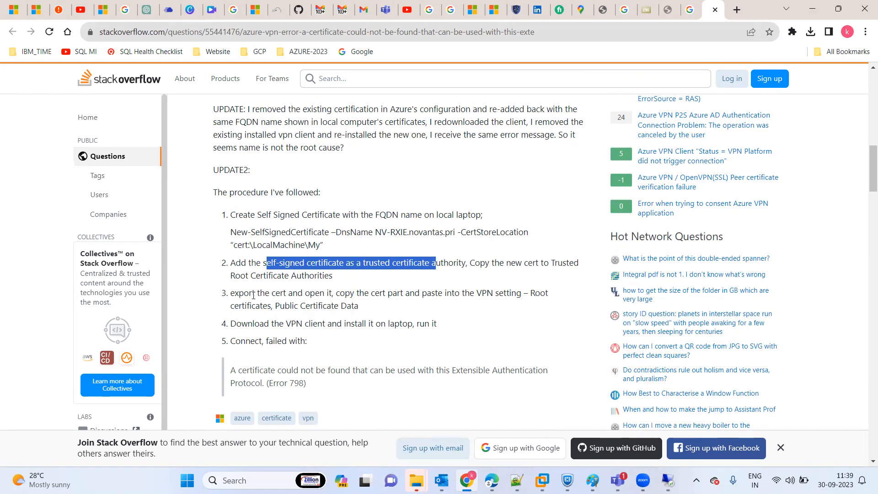
{"action": "left_click_drag", "start_coordinate": [241, 293], "coordinate": [351, 294]}
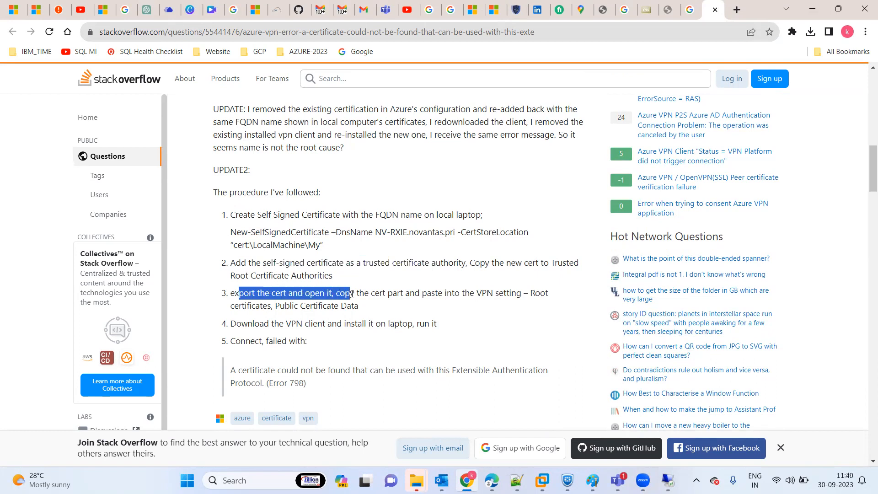
{"action": "left_click_drag", "start_coordinate": [251, 322], "coordinate": [389, 323]}
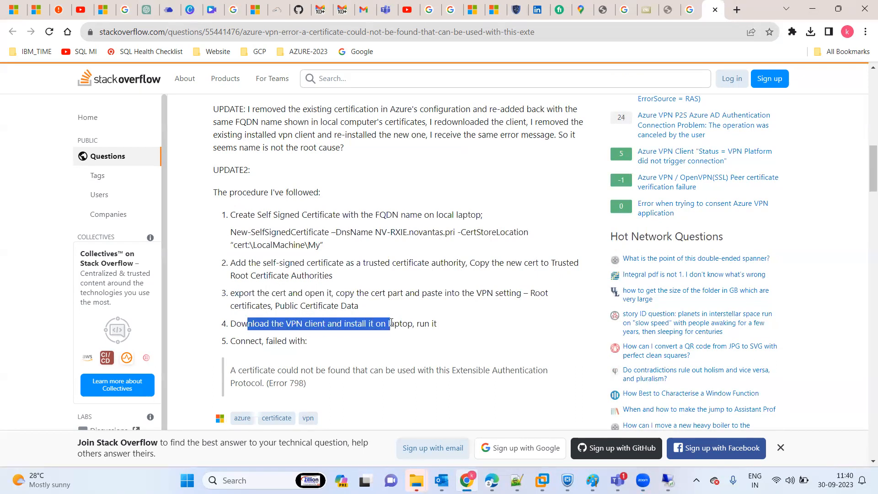
{"action": "left_click", "coordinate": [247, 338]}
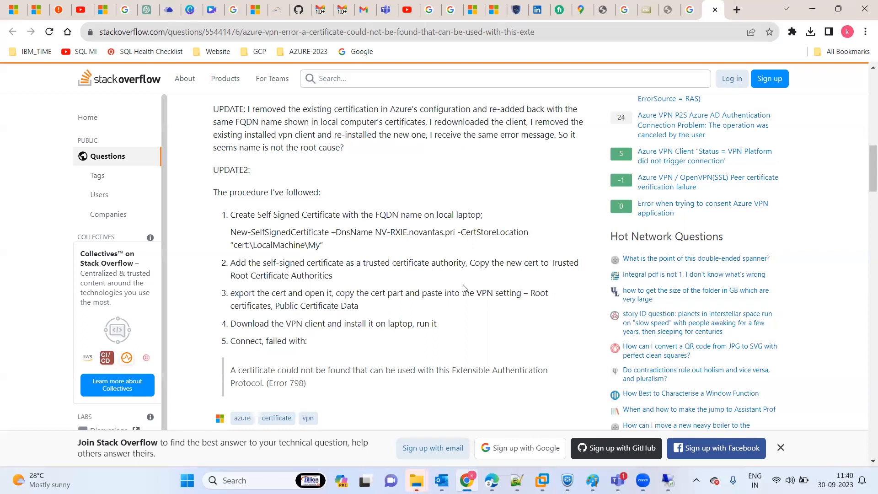
{"action": "mouse_move", "coordinate": [866, 179]}
{"action": "left_mouse_down"}
{"action": "mouse_move", "coordinate": [866, 202]}
{"action": "mouse_move", "coordinate": [865, 188]}
{"action": "left_mouse_up"}
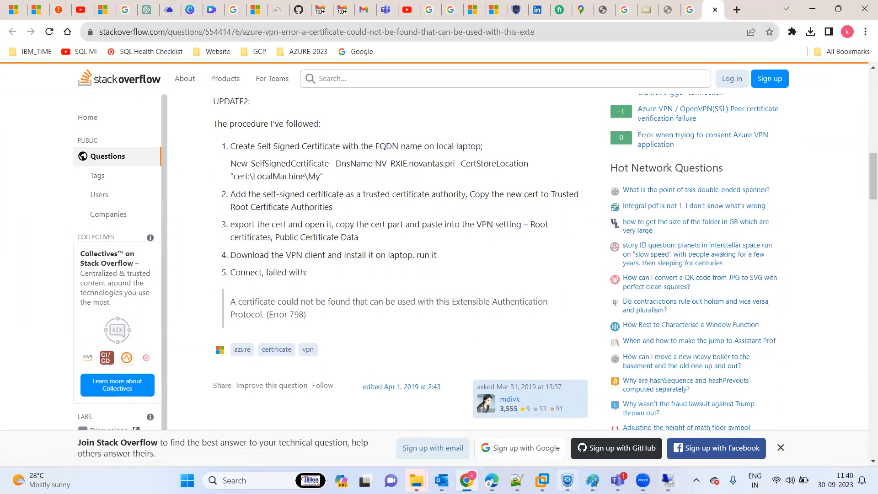
- Return to the opsvm2022 virtual machine, close the Azure VPN connection window and remove the P2S-vNET VPN connection
{"action": "left_click", "coordinate": [542, 479]}
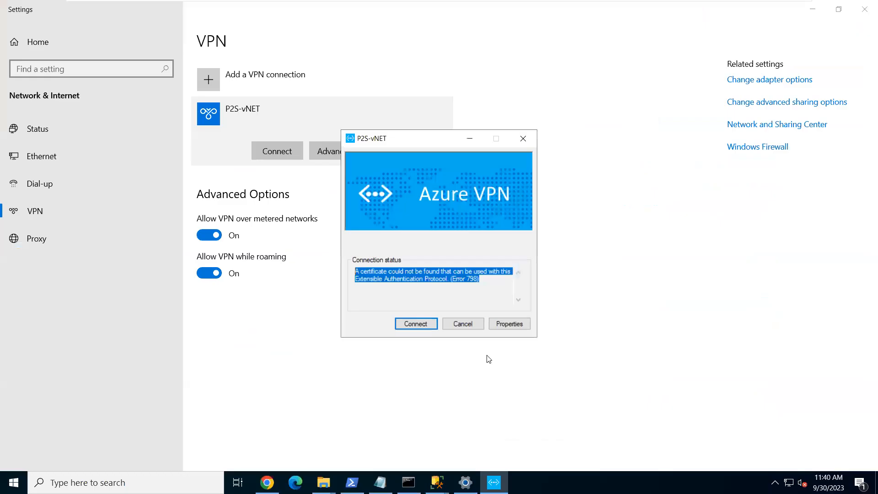
{"action": "left_click", "coordinate": [458, 321]}
{"action": "left_click", "coordinate": [433, 153]}
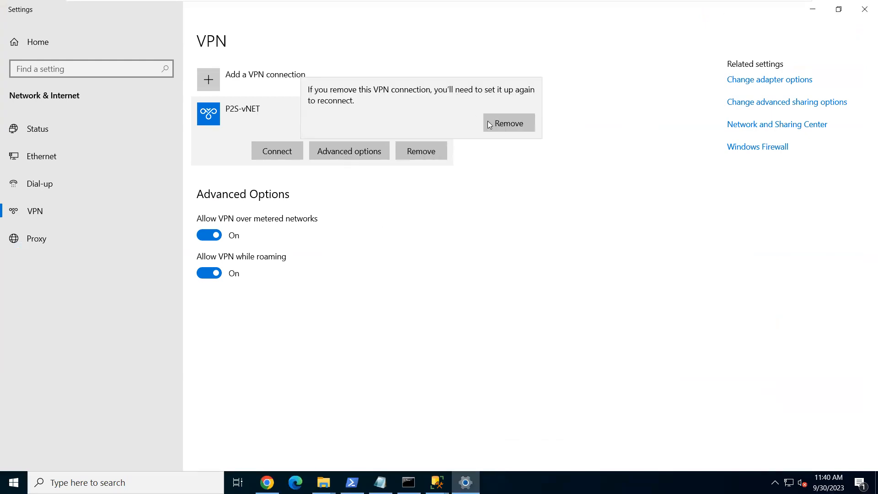
{"action": "left_click", "coordinate": [512, 125]}
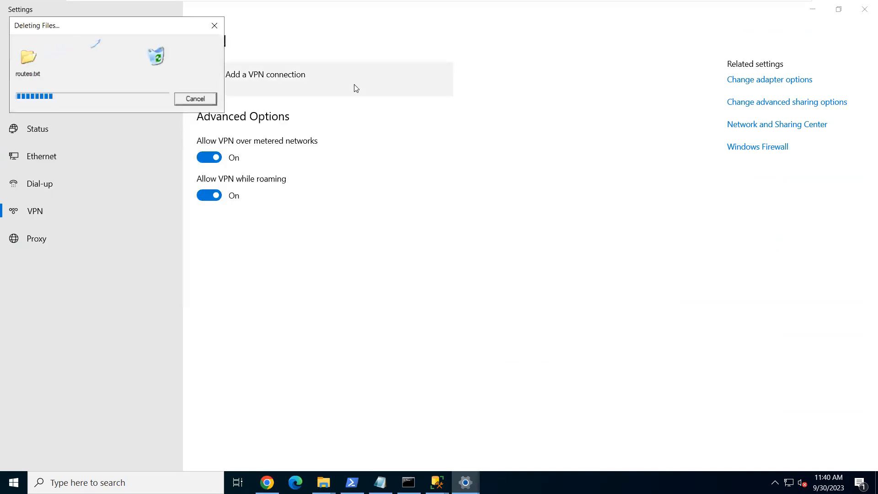
{"action": "left_click", "coordinate": [267, 76]}
{"action": "left_click", "coordinate": [380, 96]}
{"action": "left_click", "coordinate": [345, 145]}
{"action": "left_click", "coordinate": [289, 146]}
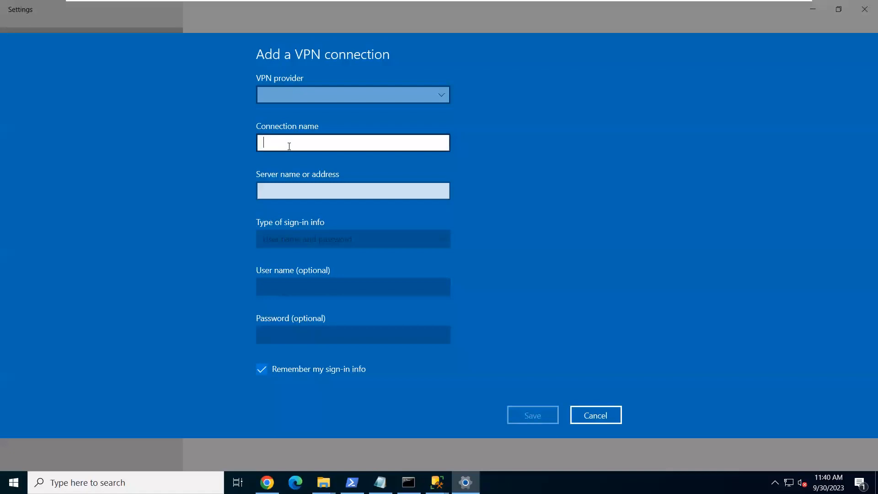
{"action": "type", "text": "P2S"}
{"action": "left_click", "coordinate": [326, 196]}
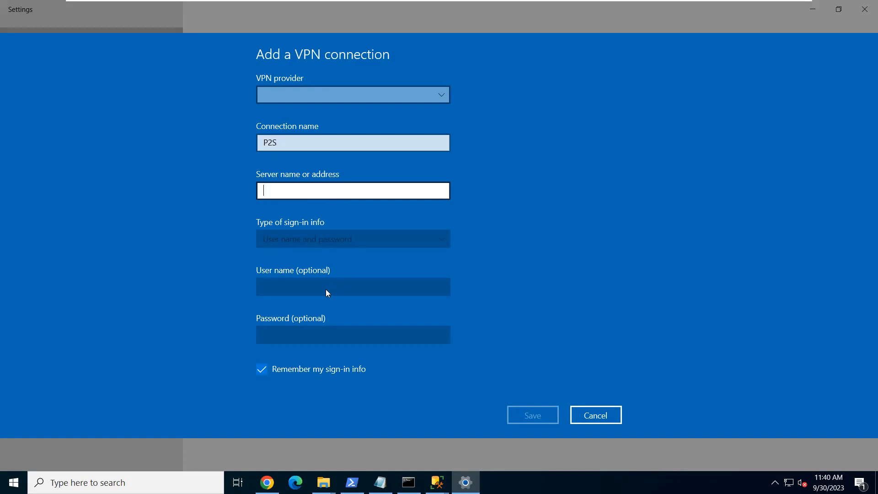
{"action": "left_click", "coordinate": [310, 95]}
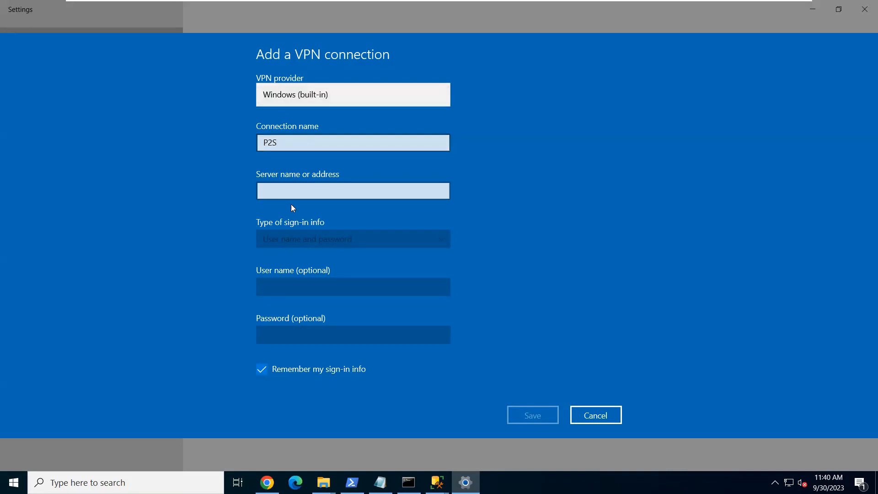
{"action": "left_click", "coordinate": [283, 192]}
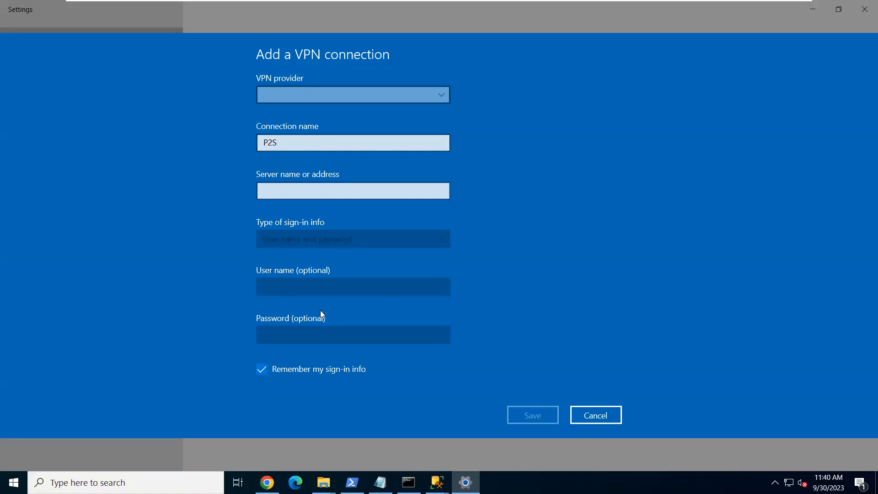
{"action": "left_click", "coordinate": [863, 8]}
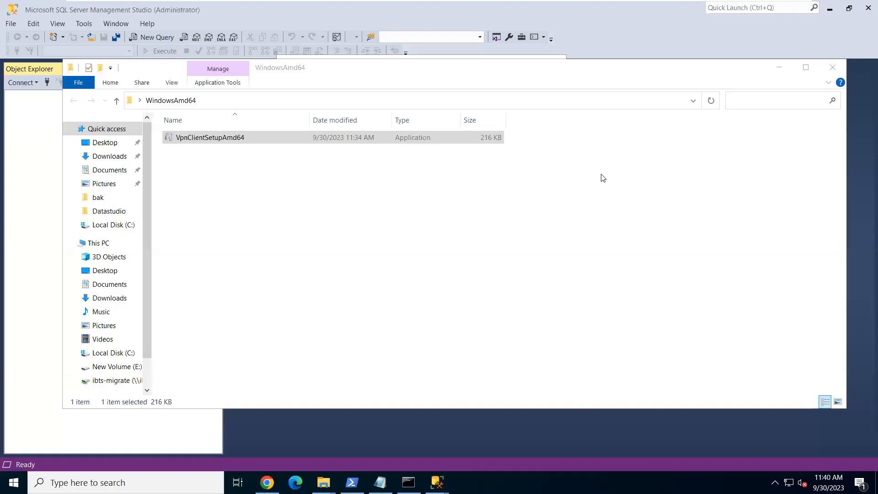
- Reinstall the VPN client by running VpnClientSetupAmd64 from the WindowsAmd64 folder, confirm the installation and open the network connections list
{"action": "left_click", "coordinate": [268, 198]}
{"action": "right_click", "coordinate": [268, 198]}
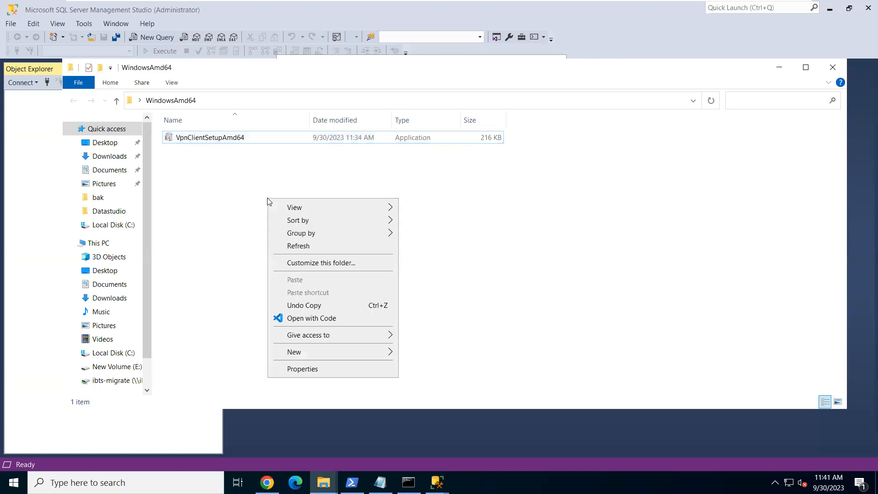
{"action": "left_click", "coordinate": [304, 247]}
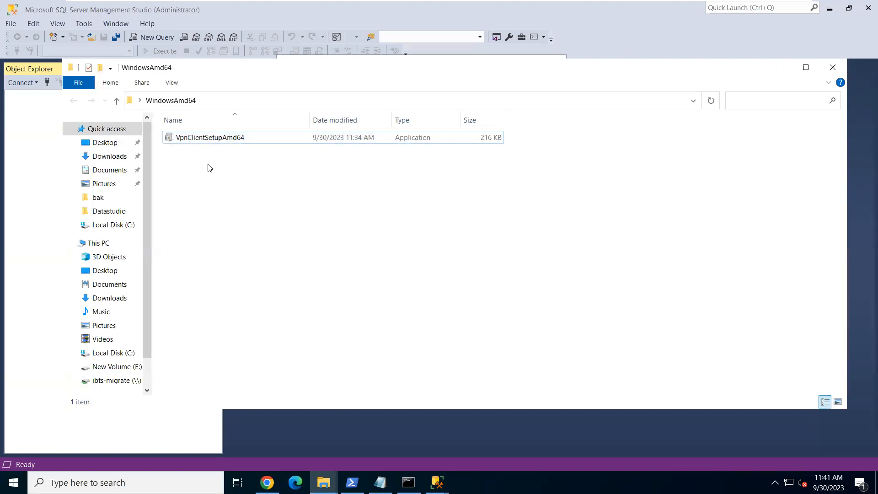
{"action": "left_click", "coordinate": [210, 140]}
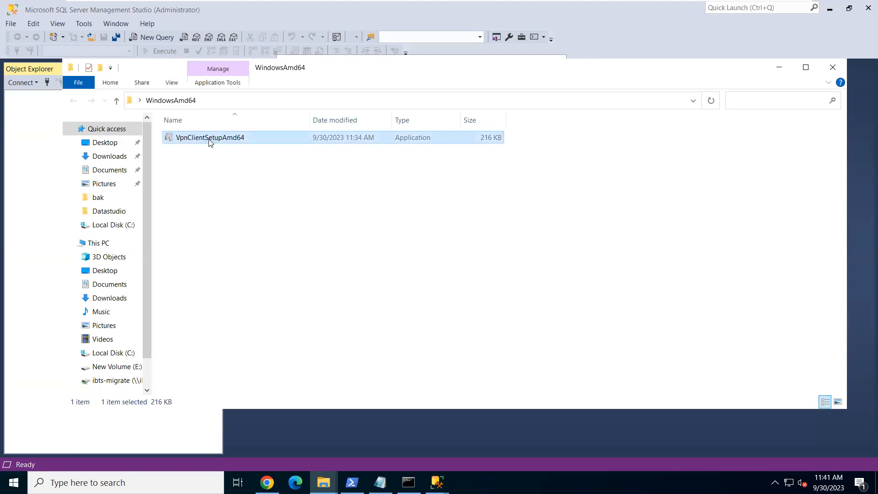
{"action": "double_click", "coordinate": [210, 142]}
{"action": "left_click", "coordinate": [462, 282]}
{"action": "left_click", "coordinate": [789, 483]}
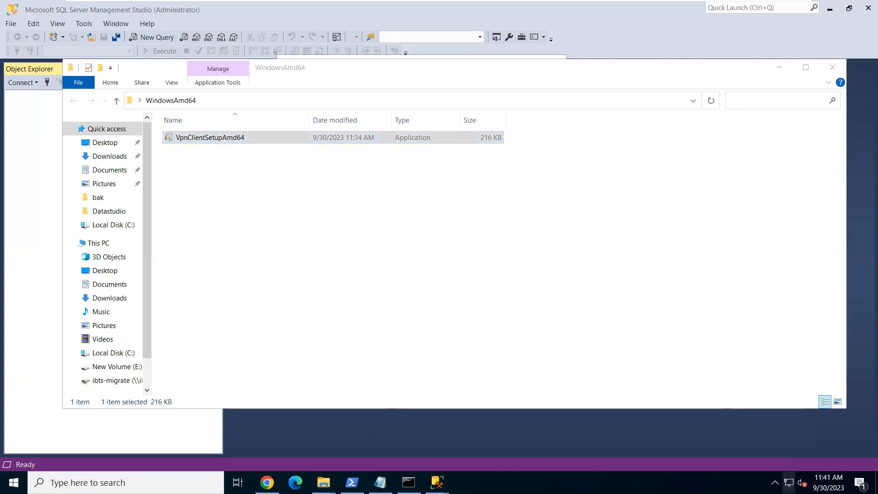
- Try to connect the P2S-vNET VPN from the VPN settings, allow the elevated routing-table update, and highlight the connection status message
{"action": "left_click", "coordinate": [788, 483]}
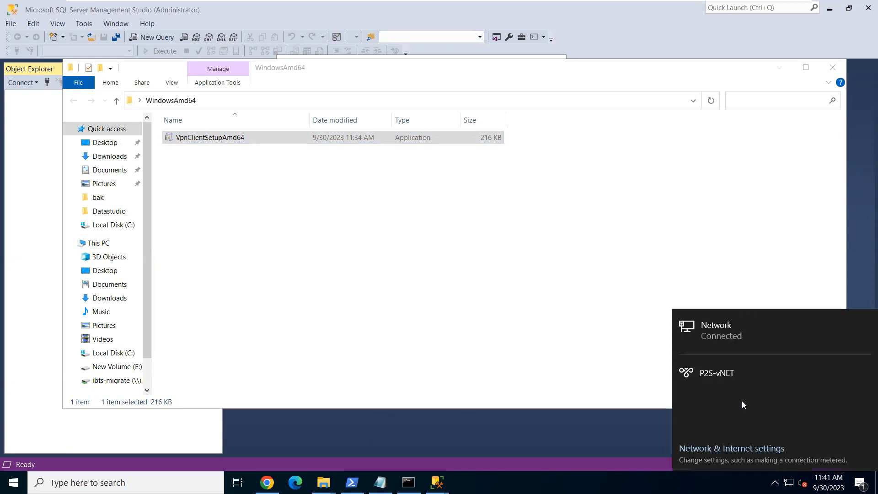
{"action": "left_click", "coordinate": [709, 371]}
{"action": "left_click", "coordinate": [831, 411]}
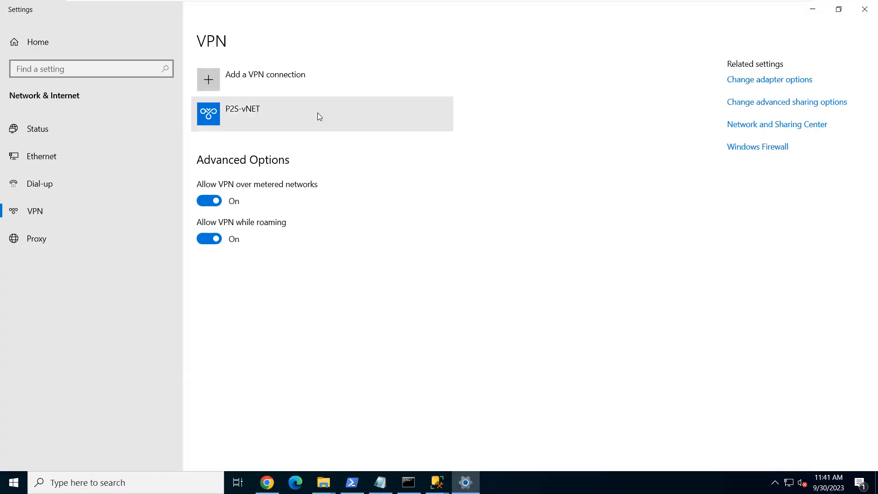
{"action": "left_click", "coordinate": [259, 109]}
{"action": "left_click", "coordinate": [279, 155]}
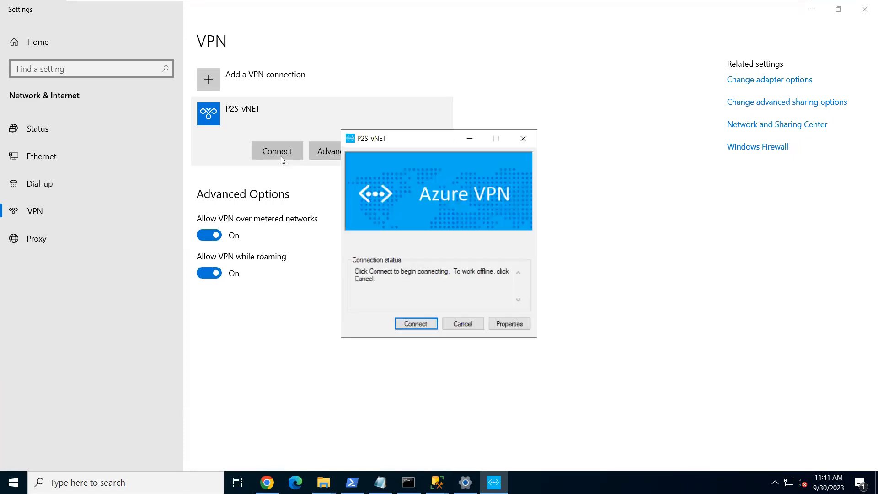
{"action": "left_click", "coordinate": [414, 324]}
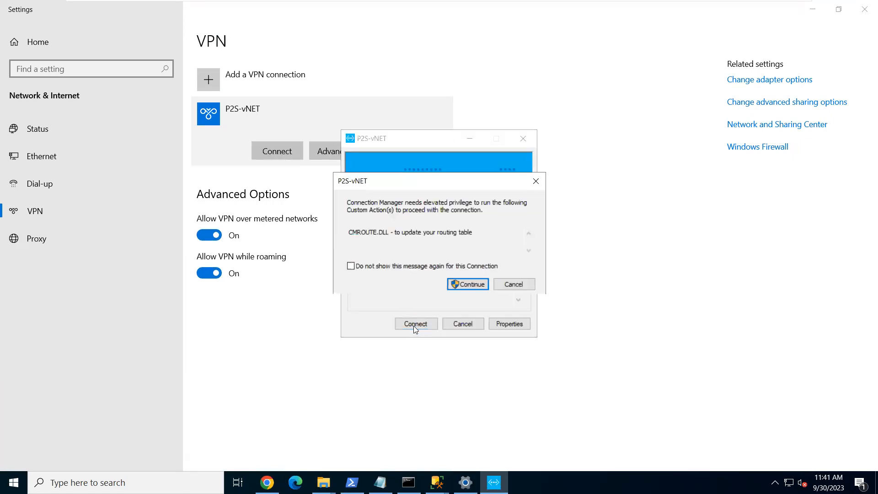
{"action": "left_click", "coordinate": [465, 287]}
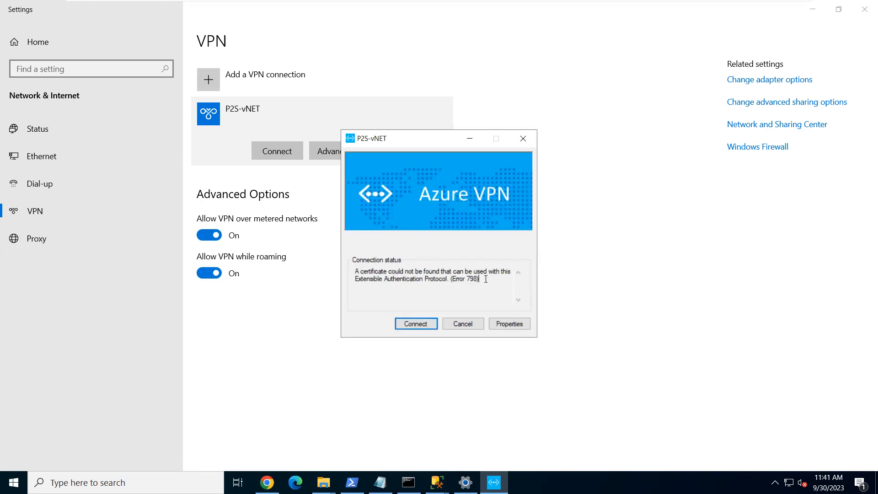
{"action": "left_click_drag", "start_coordinate": [485, 279], "coordinate": [343, 264]}
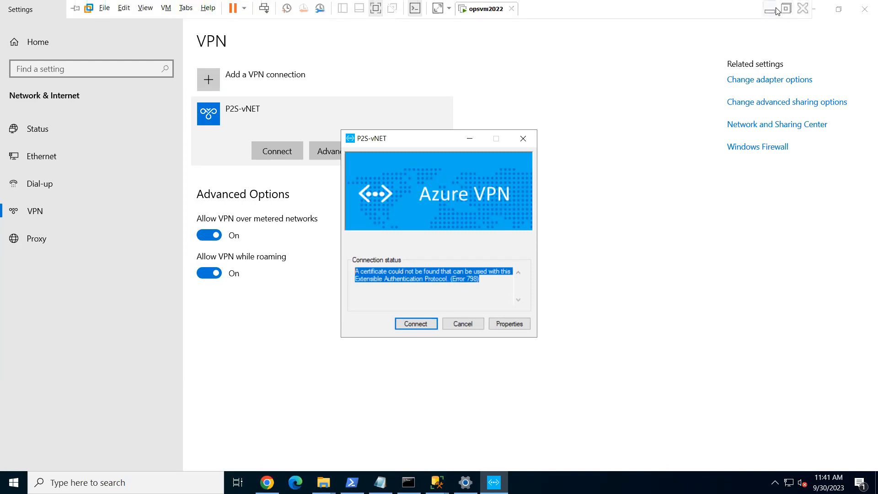
- Leave the virtual machine for the Google results and open the Microsoft Learn Point To Site Error 798 and iTecNote results in separate tabs
{"action": "left_click", "coordinate": [776, 9]}
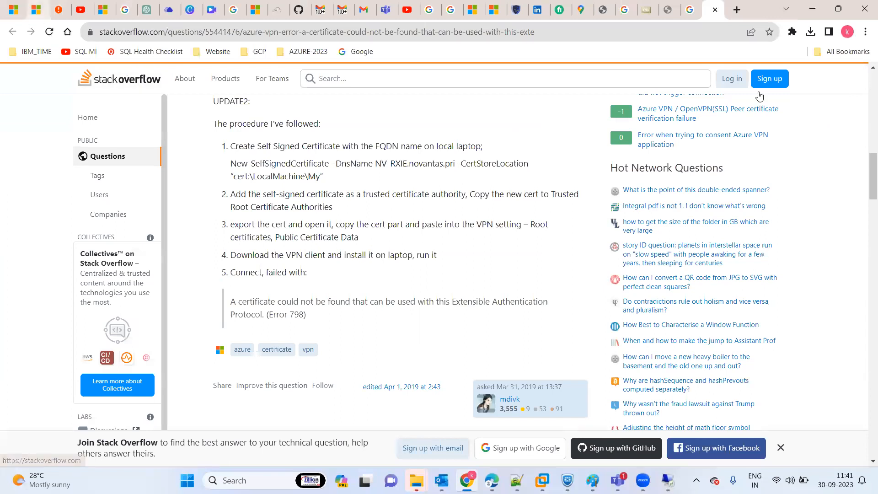
{"action": "key", "text": "ctrl+shift+Tab"}
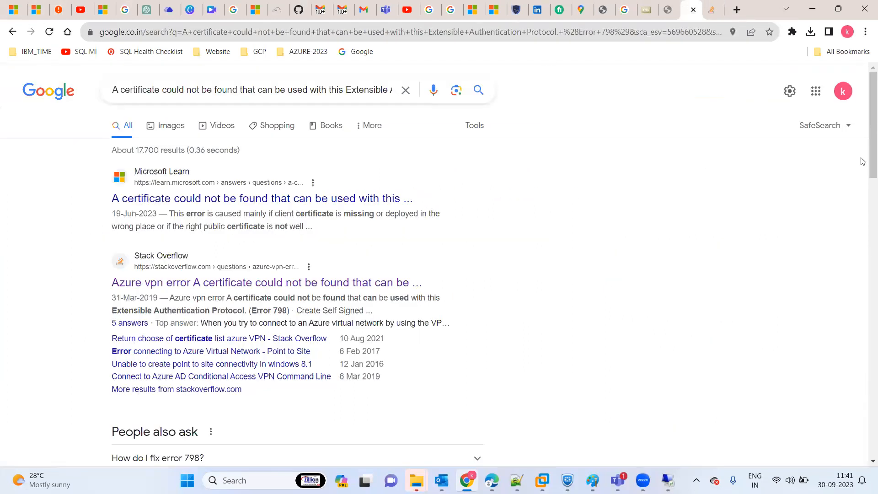
{"action": "left_click_drag", "start_coordinate": [865, 116], "coordinate": [865, 218]}
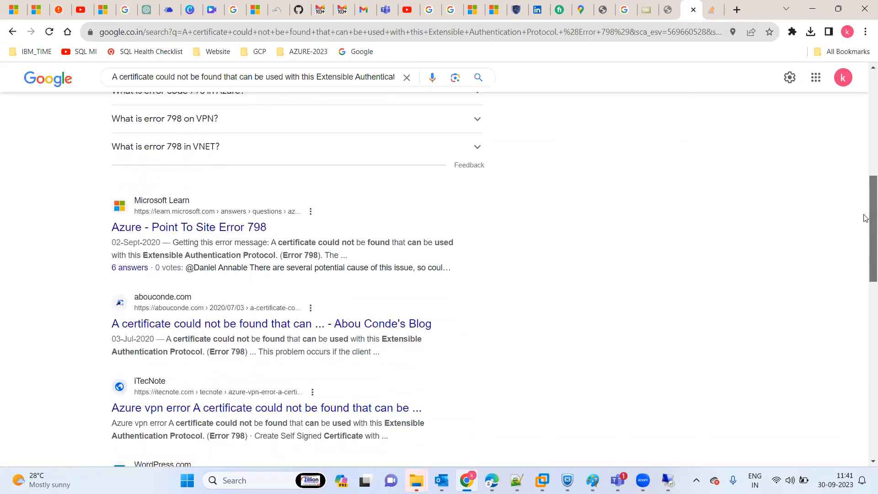
{"action": "right_click", "coordinate": [185, 234]}
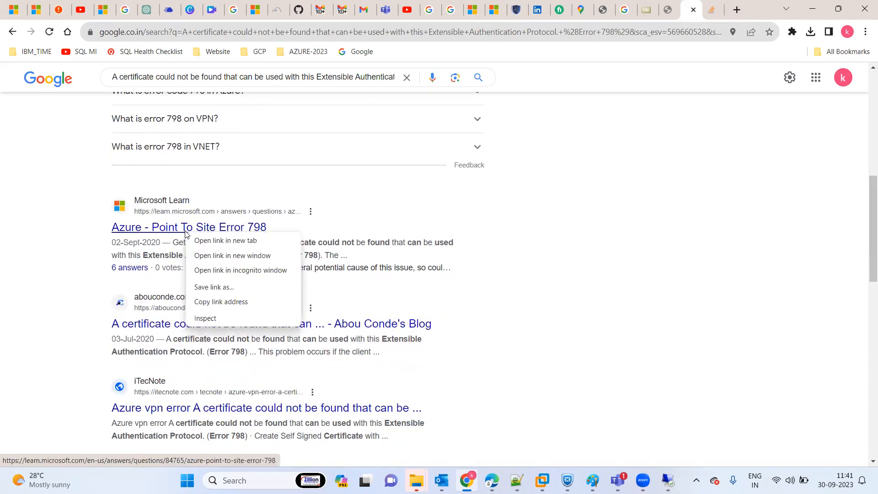
{"action": "left_click", "coordinate": [220, 245]}
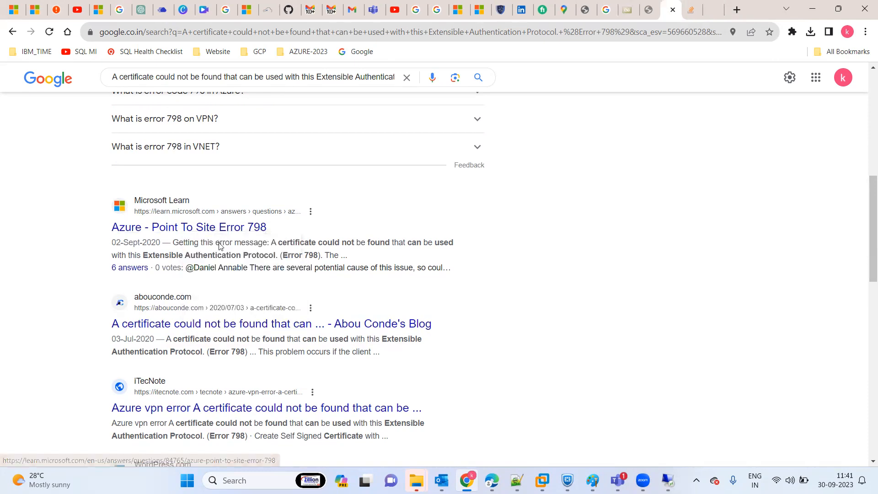
{"action": "right_click", "coordinate": [258, 411]}
{"action": "left_click", "coordinate": [295, 323]}
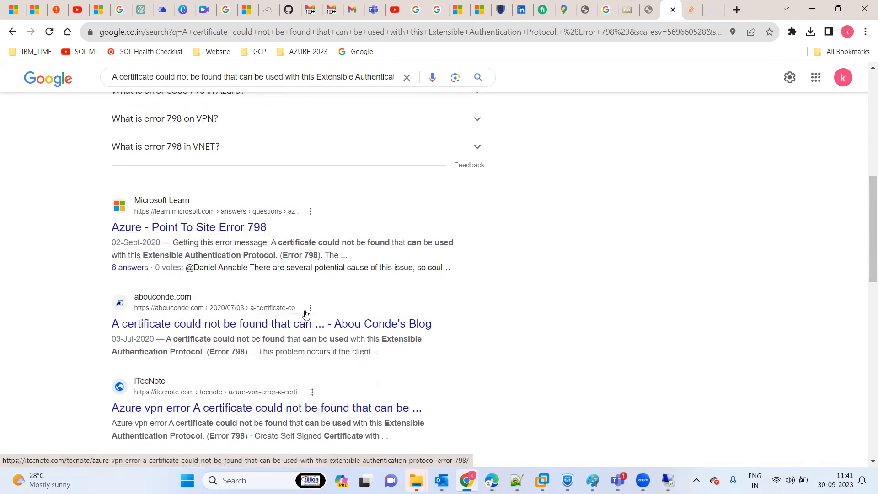
{"action": "left_click", "coordinate": [680, 19]}
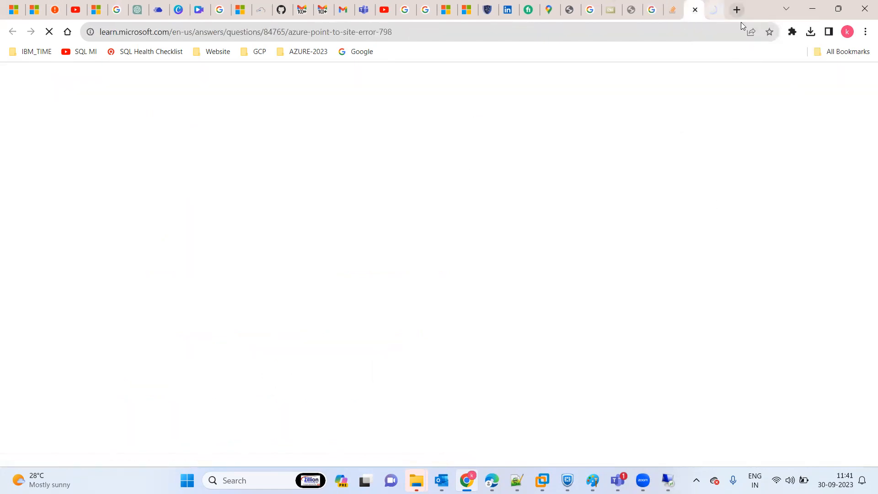
{"action": "left_click", "coordinate": [716, 11]}
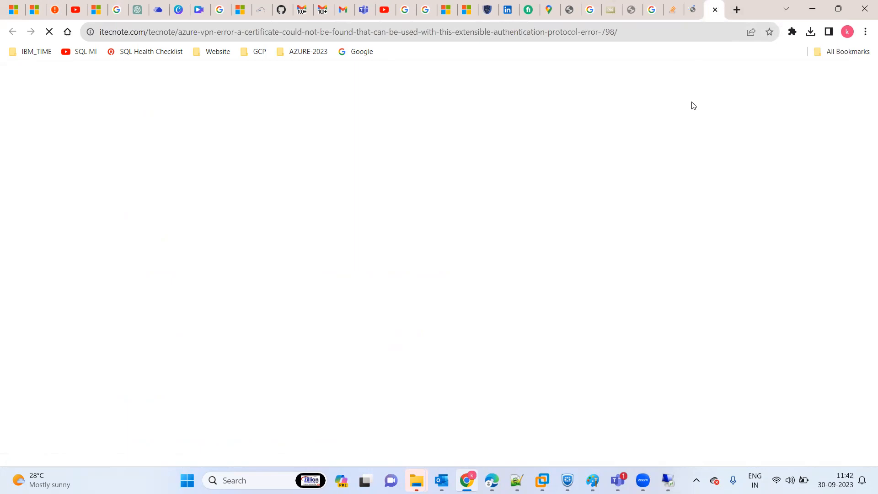
- Read the Microsoft Learn question on Point To Site Error 798 and its answers about the certificate type, upload and store location
{"action": "key", "text": "ctrl+shift+Tab"}
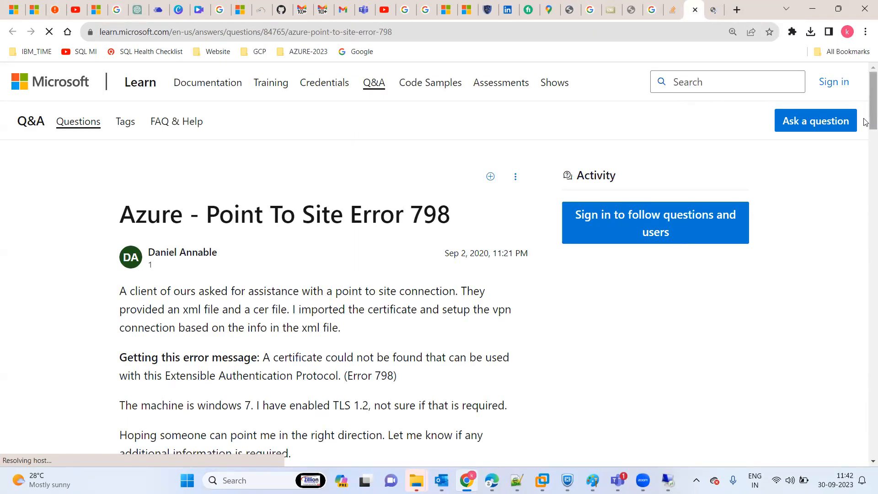
{"action": "left_click_drag", "start_coordinate": [866, 127], "coordinate": [866, 206]}
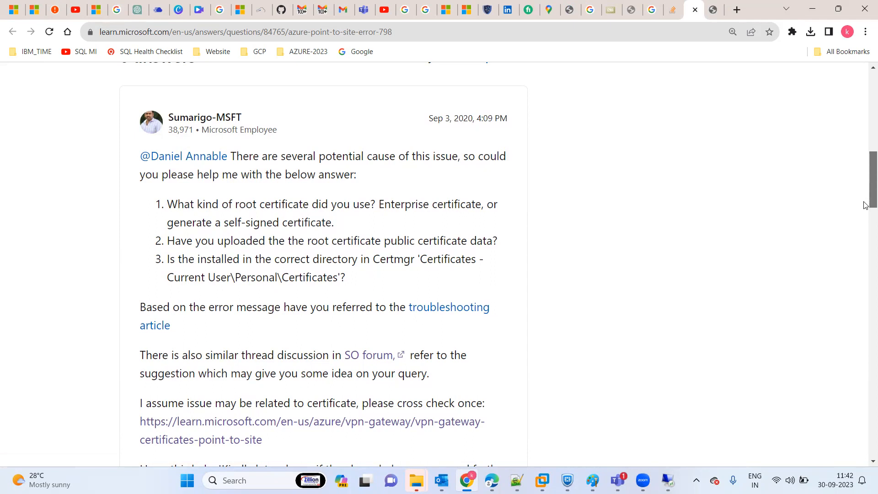
{"action": "left_click_drag", "start_coordinate": [865, 206], "coordinate": [866, 307]}
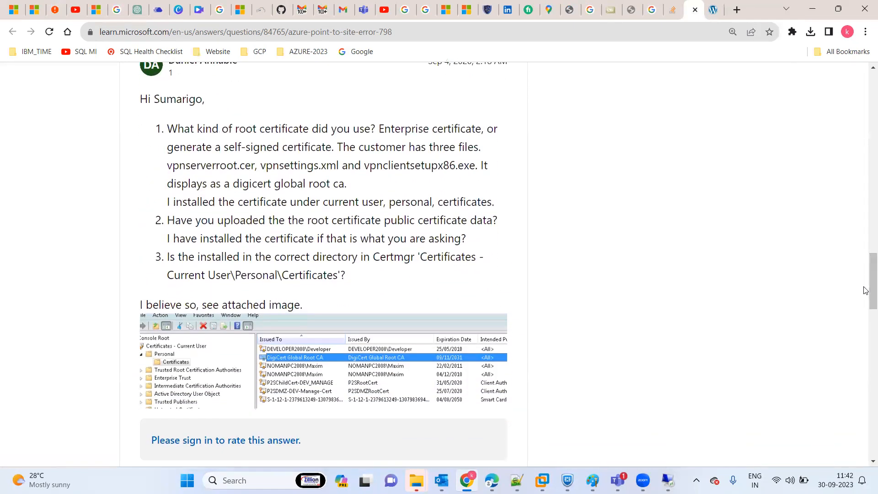
{"action": "scroll", "coordinate": [865, 288], "scroll_direction": "down", "scroll_amount": 4}
{"action": "left_click_drag", "start_coordinate": [865, 294], "coordinate": [866, 355]}
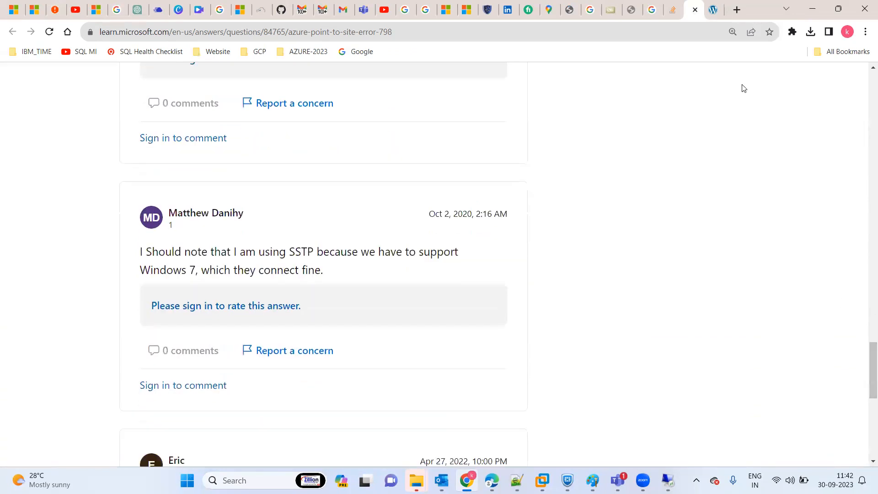
- Read the iTecNote article's description of the certificate locations and its update about re-adding the certificate in Azure
{"action": "left_click", "coordinate": [728, 17]}
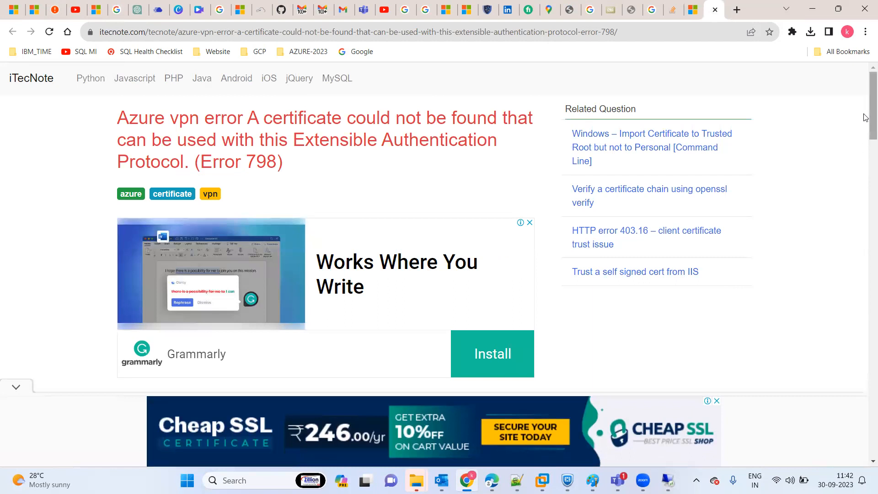
{"action": "left_click_drag", "start_coordinate": [866, 120], "coordinate": [866, 164]}
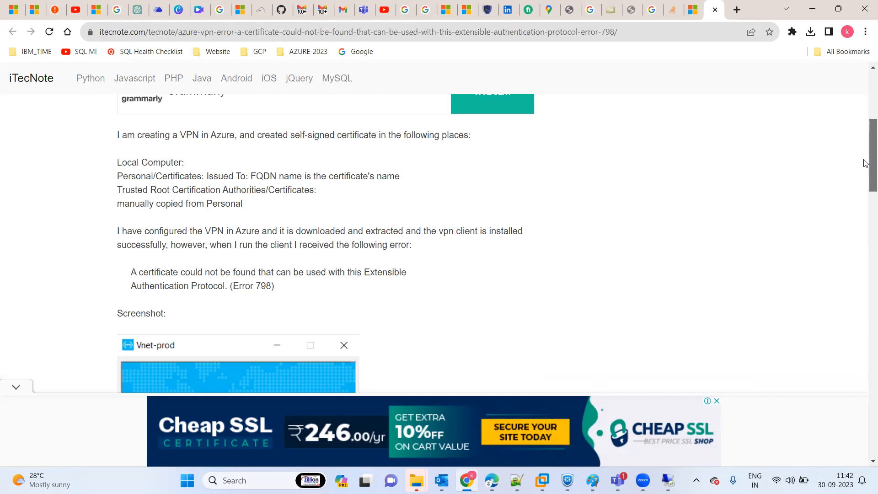
{"action": "left_click_drag", "start_coordinate": [866, 163], "coordinate": [866, 250]}
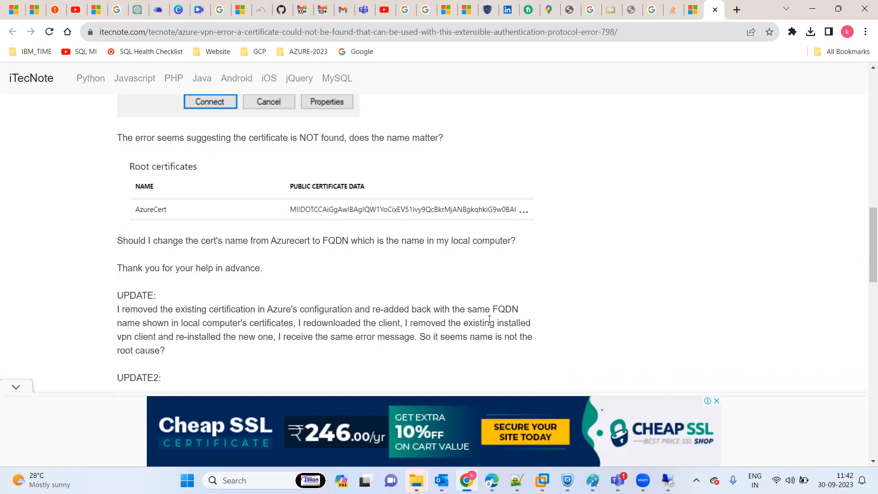
- Switch to the Azure portal in Edge, check P2S-VNGW's authentication type options, keep Azure certificate and save the point-to-site configuration
{"action": "left_click", "coordinate": [492, 479]}
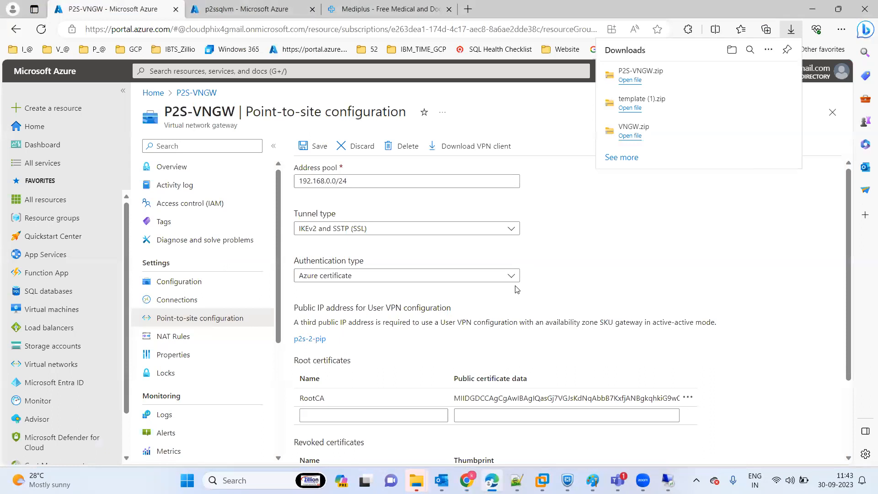
{"action": "left_click", "coordinate": [435, 277]}
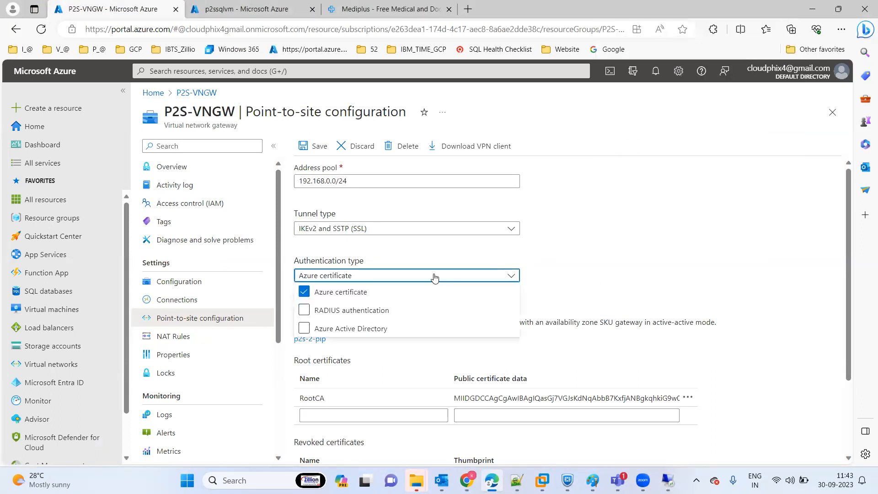
{"action": "left_click", "coordinate": [632, 250]}
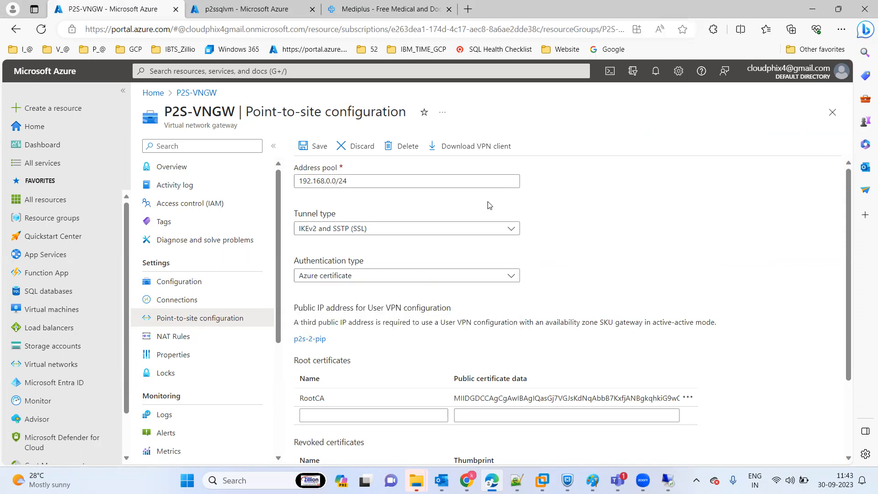
{"action": "left_click", "coordinate": [311, 151]}
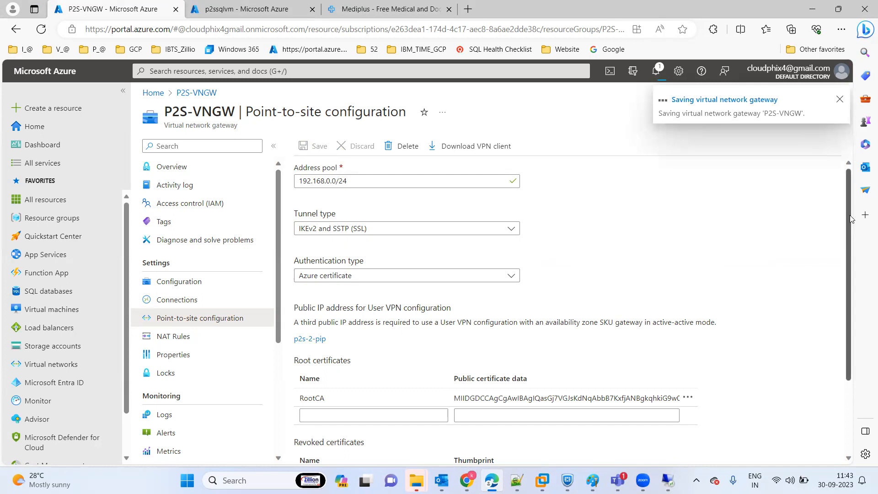
{"action": "scroll", "coordinate": [851, 218], "scroll_direction": "down", "scroll_amount": 2}
{"action": "scroll", "coordinate": [778, 237], "scroll_direction": "up", "scroll_amount": 2}
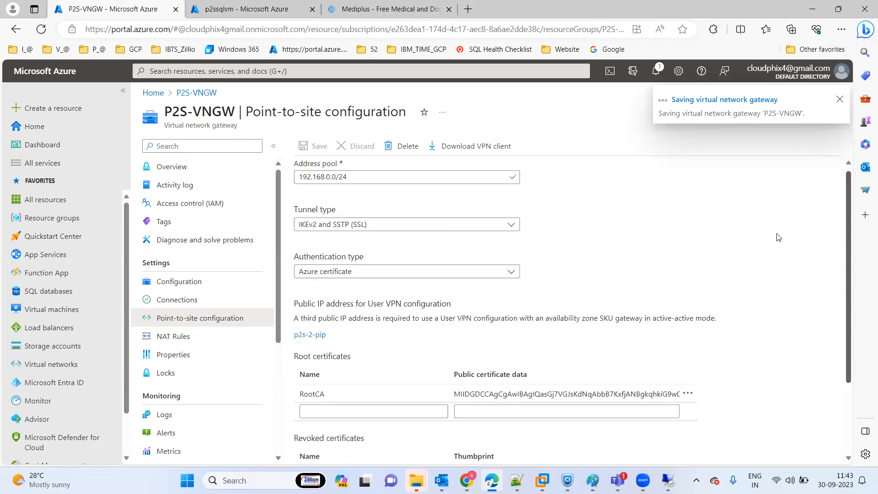
- Return to the iTecNote article in Chrome and review its certificate re-adding update, self-signed certificate procedure and related solutions
{"action": "mouse_move", "coordinate": [491, 480]}
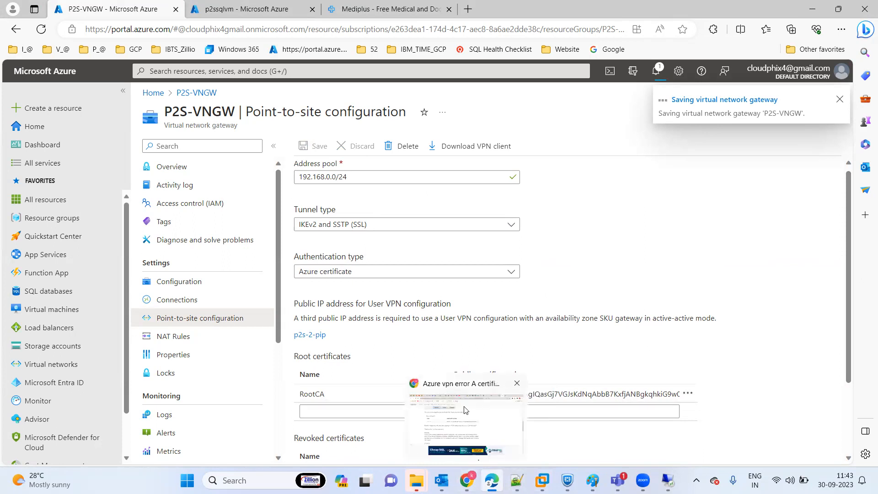
{"action": "left_click", "coordinate": [465, 410]}
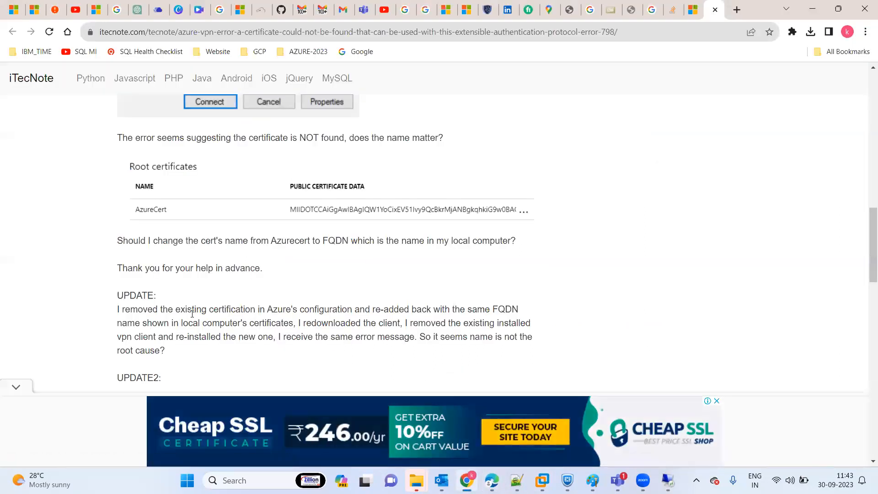
{"action": "left_click_drag", "start_coordinate": [192, 313], "coordinate": [340, 309]}
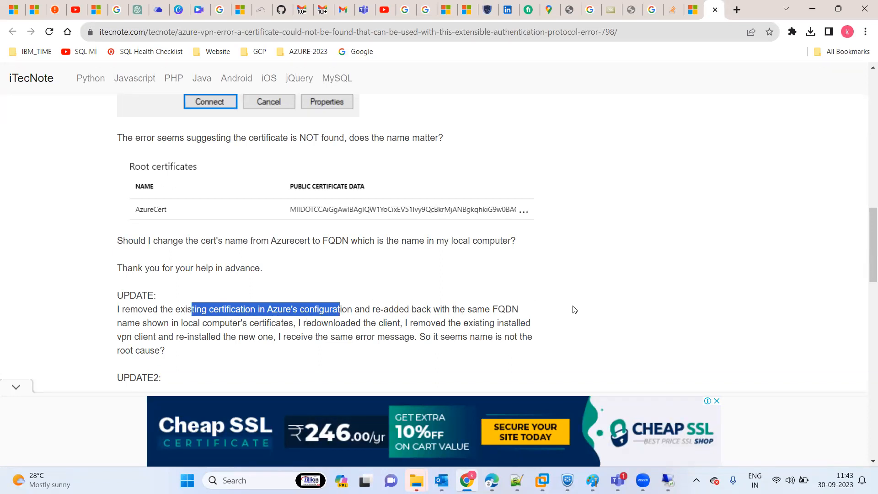
{"action": "left_click_drag", "start_coordinate": [866, 222], "coordinate": [866, 269]}
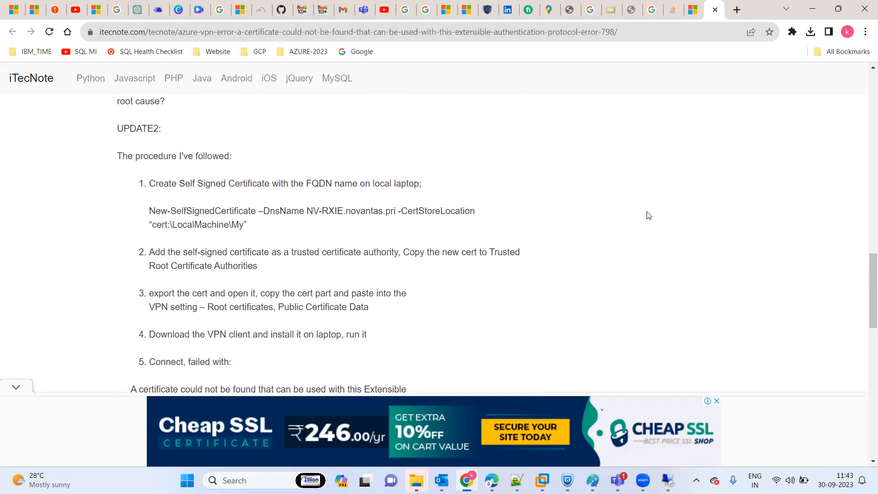
{"action": "left_click_drag", "start_coordinate": [362, 183], "coordinate": [411, 183]}
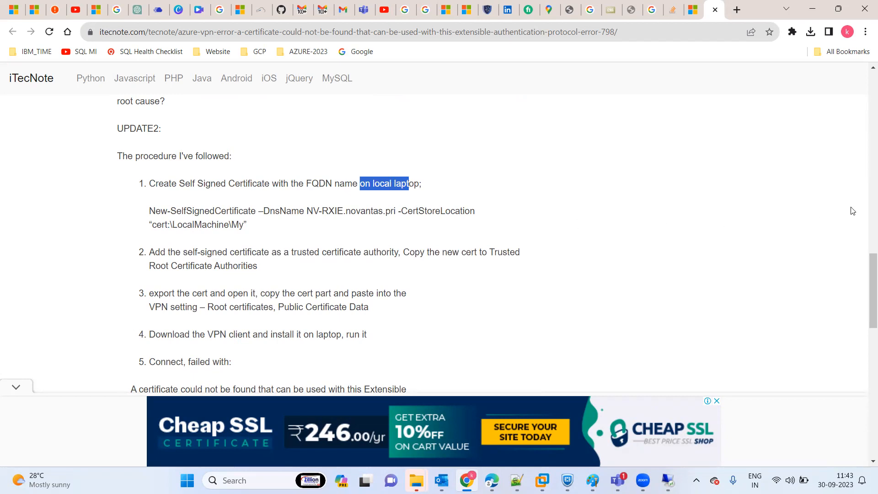
{"action": "left_click_drag", "start_coordinate": [865, 310], "coordinate": [865, 460]}
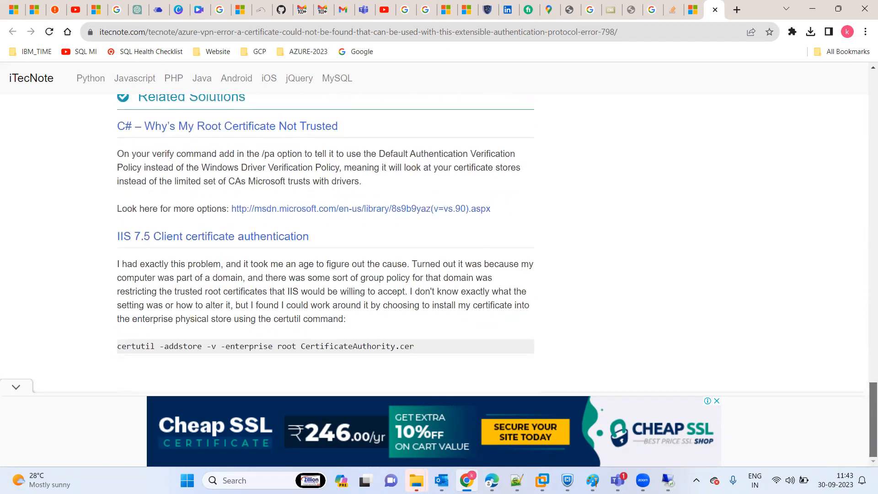
{"action": "left_click_drag", "start_coordinate": [861, 452], "coordinate": [815, 160]}
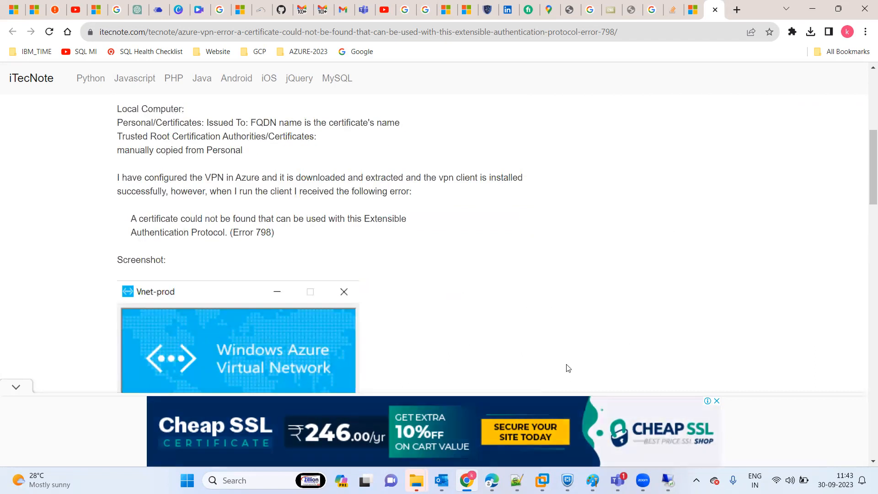
- Go back to the Azure portal in Edge, check the notifications for the P2S-VNGW save progress and close them
{"action": "left_click", "coordinate": [491, 481]}
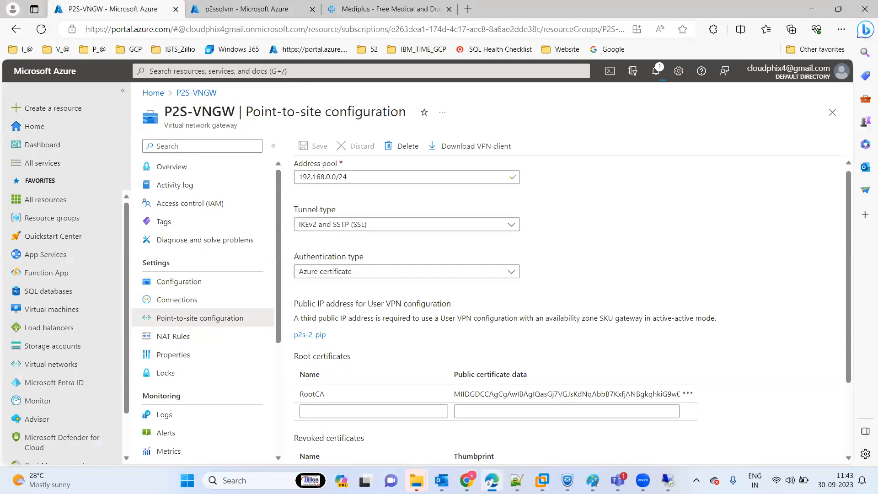
{"action": "left_click", "coordinate": [657, 72]}
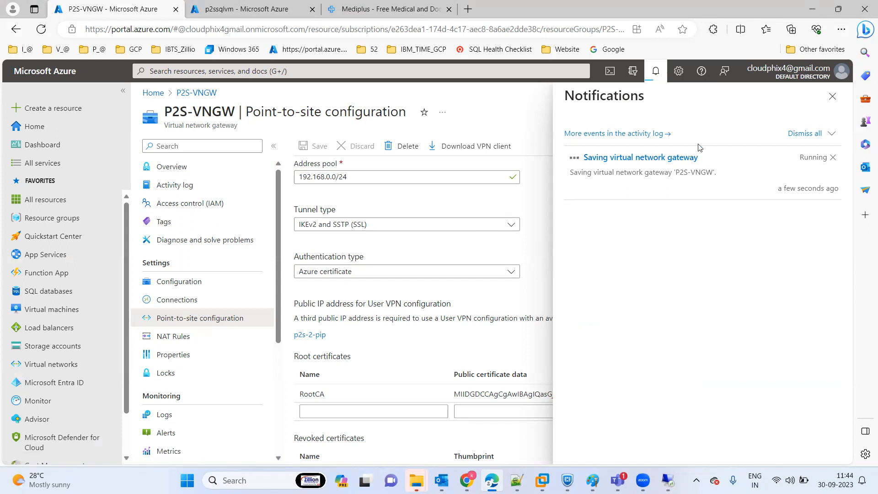
{"action": "left_click", "coordinate": [832, 97]}
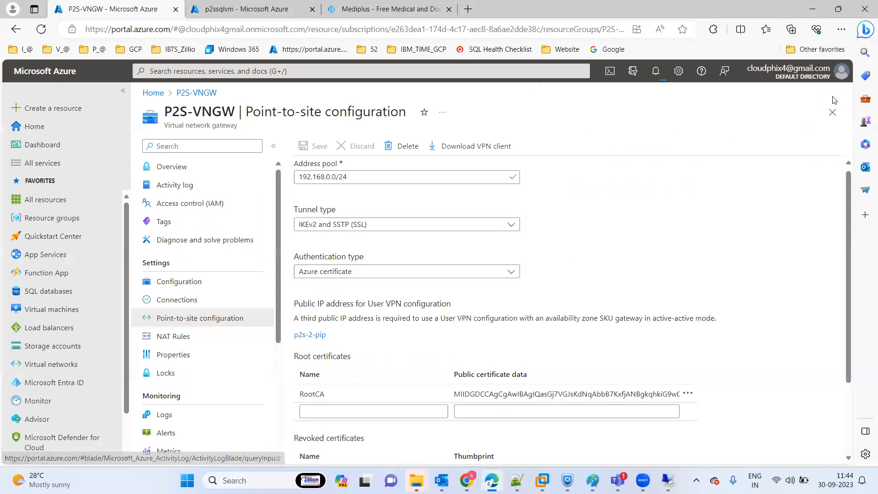